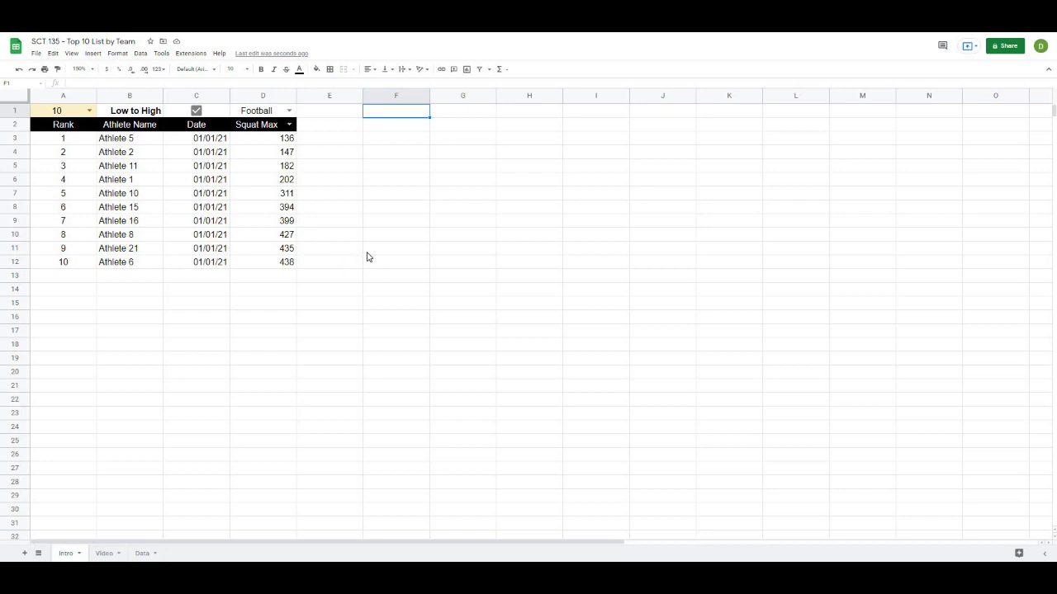
# On the Intro sheet, set the list length in A1 to 5 and then 20, and toggle the Low to High checkbox off and back on
pyautogui.click(89, 111)
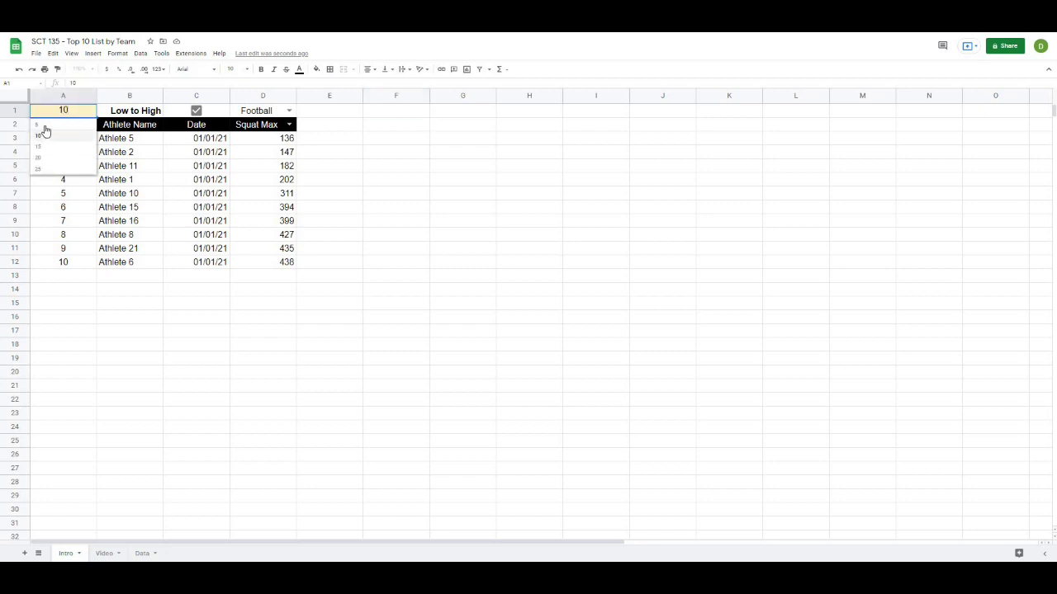
pyautogui.click(50, 124)
pyautogui.click(88, 110)
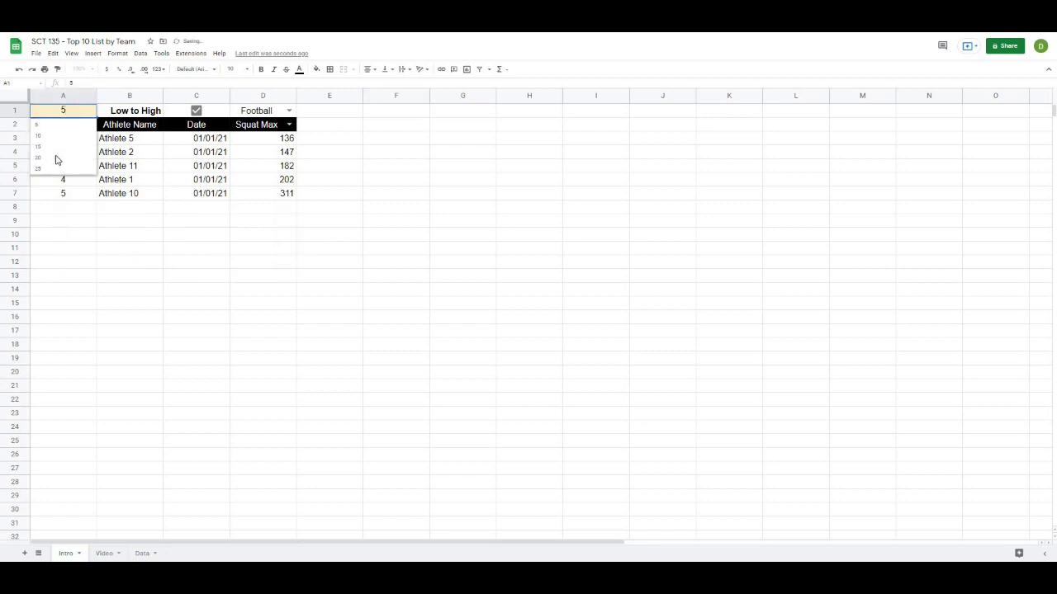
pyautogui.click(58, 158)
pyautogui.click(146, 324)
pyautogui.click(194, 114)
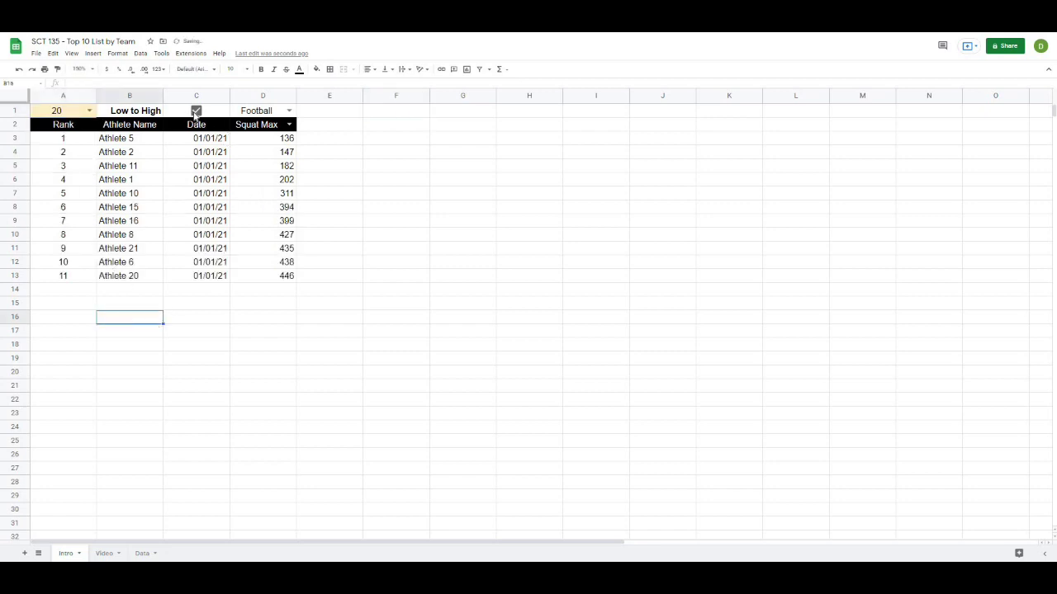
pyautogui.click(194, 114)
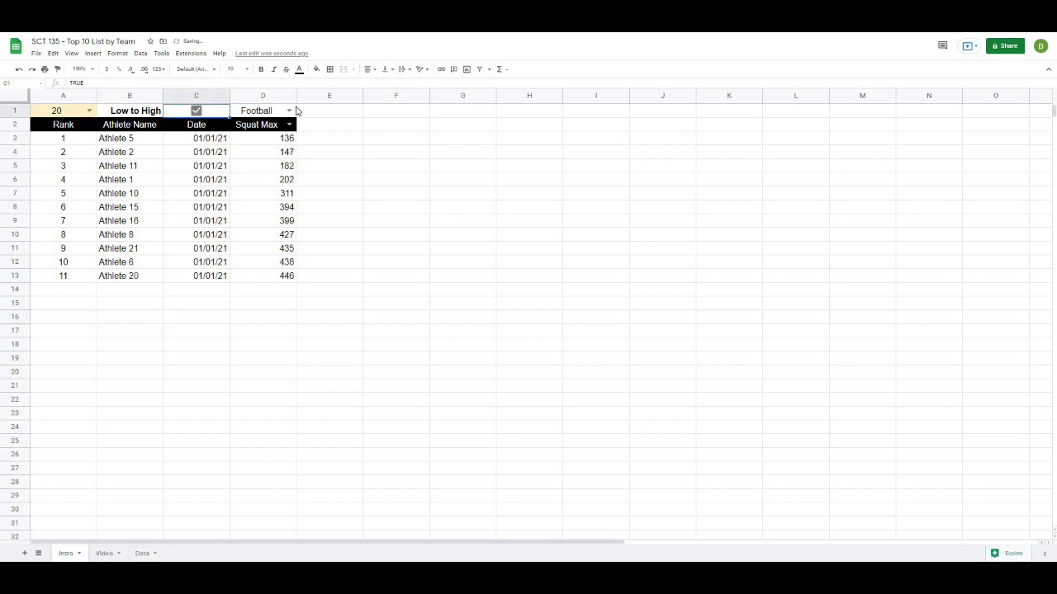
# Switch the Intro list's team in D1 to Soccer and its ranked metric in D2 to Deadlift Max
pyautogui.click(289, 110)
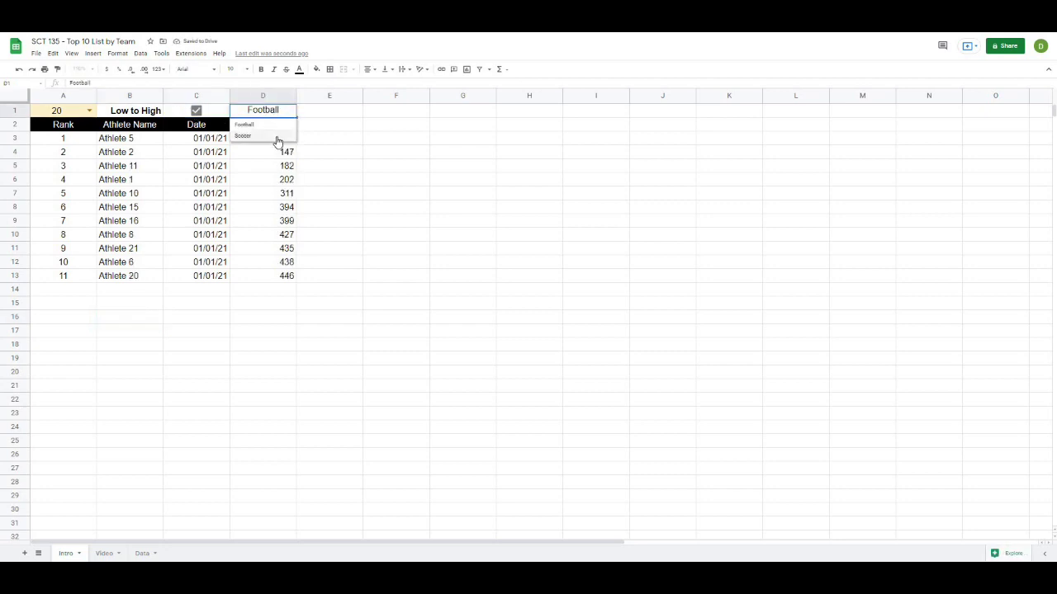
pyautogui.click(277, 136)
pyautogui.click(387, 197)
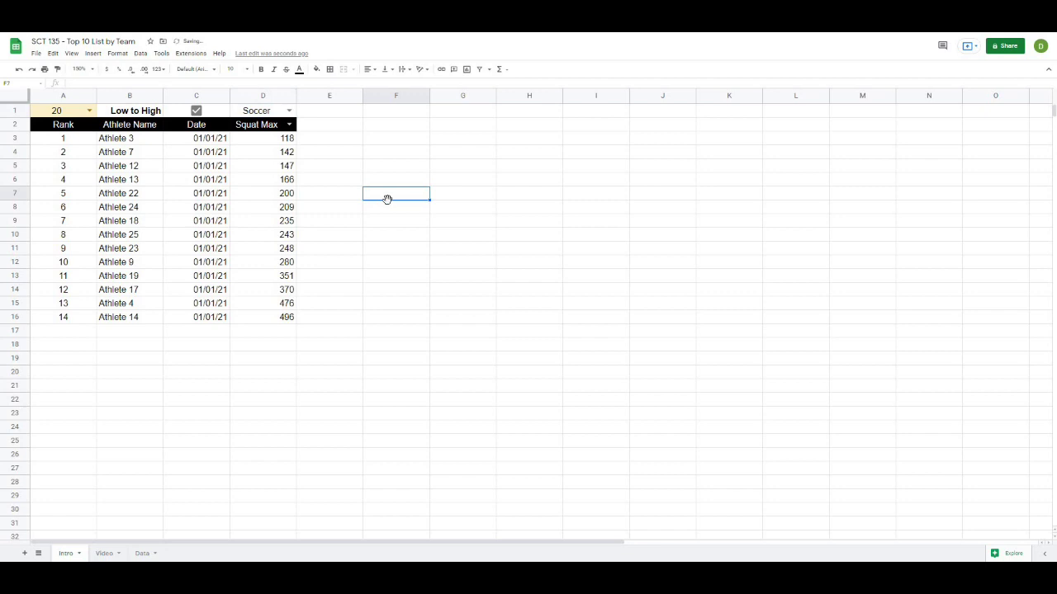
pyautogui.click(289, 124)
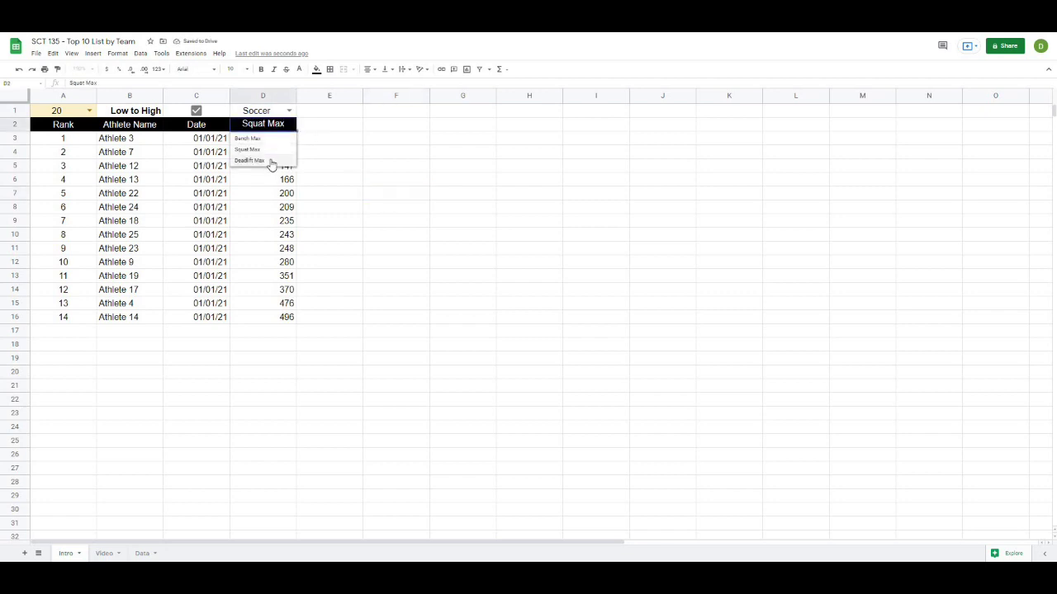
pyautogui.click(271, 162)
pyautogui.click(523, 249)
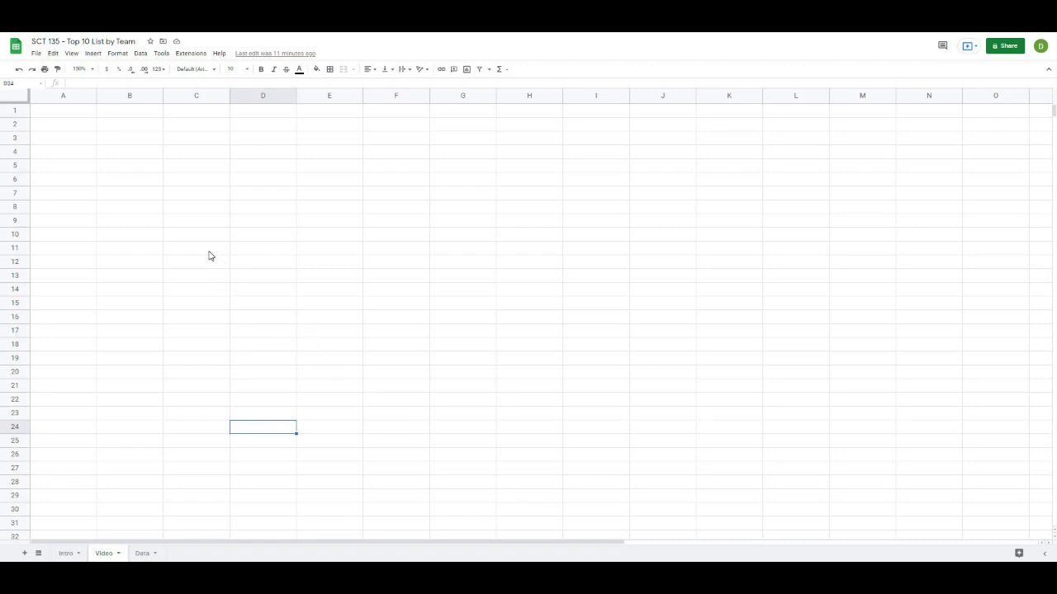
# Examine the athlete name, date, team and bench, squat and deadlift max columns on the Data sheet
pyautogui.click(142, 553)
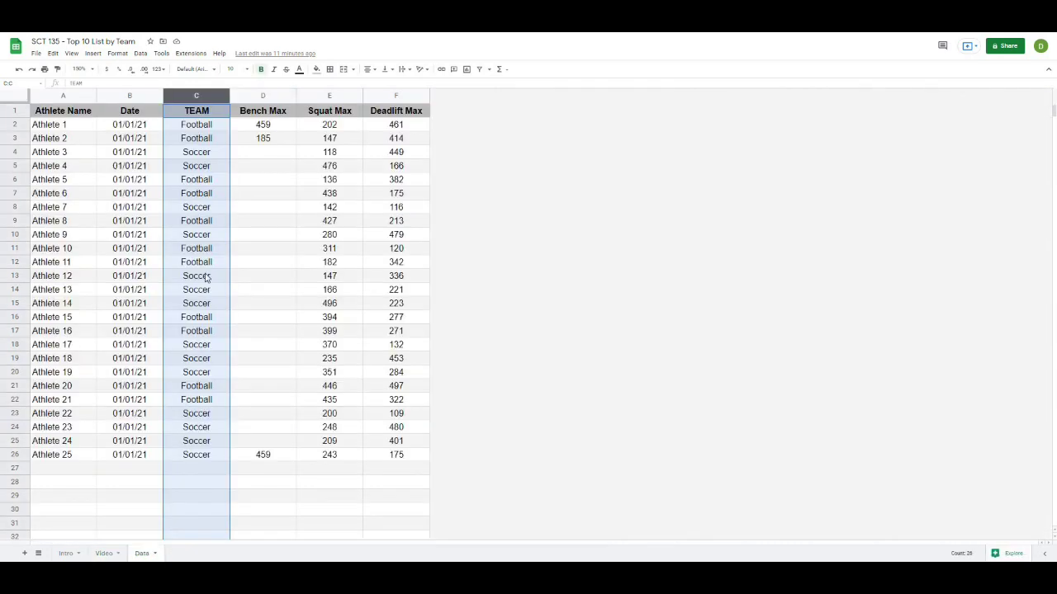
pyautogui.click(344, 266)
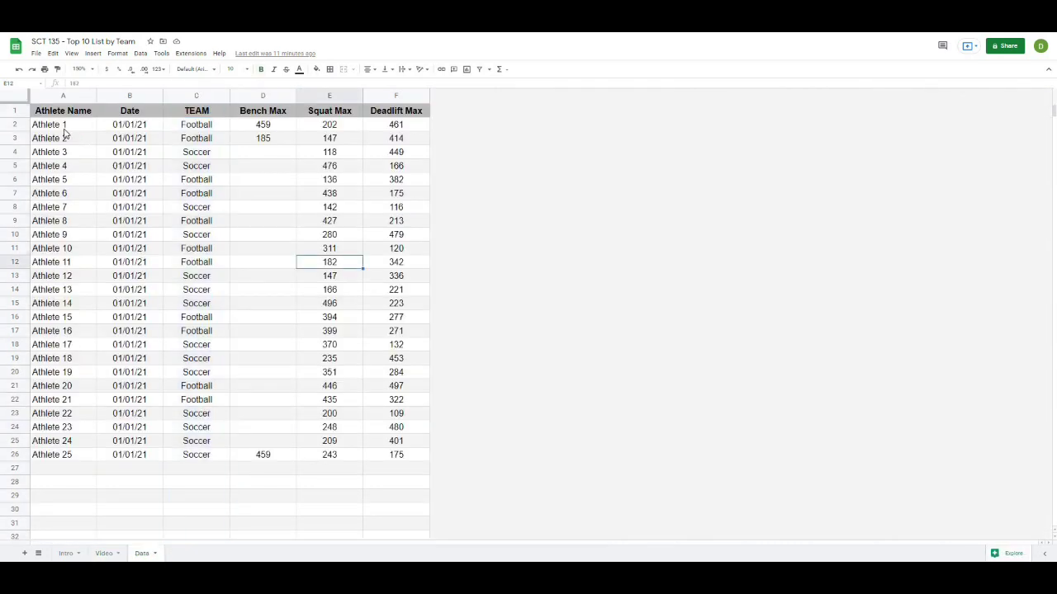
pyautogui.click(62, 123)
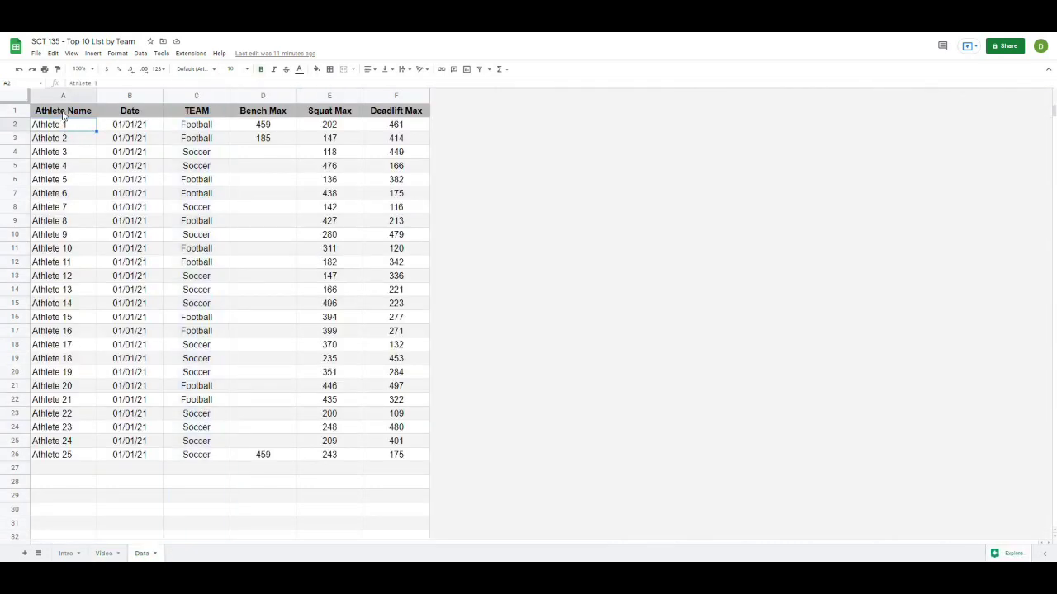
pyautogui.moveTo(63, 115); pyautogui.dragTo(51, 456)
pyautogui.click(175, 322)
pyautogui.moveTo(129, 112); pyautogui.dragTo(145, 468)
pyautogui.click(151, 496)
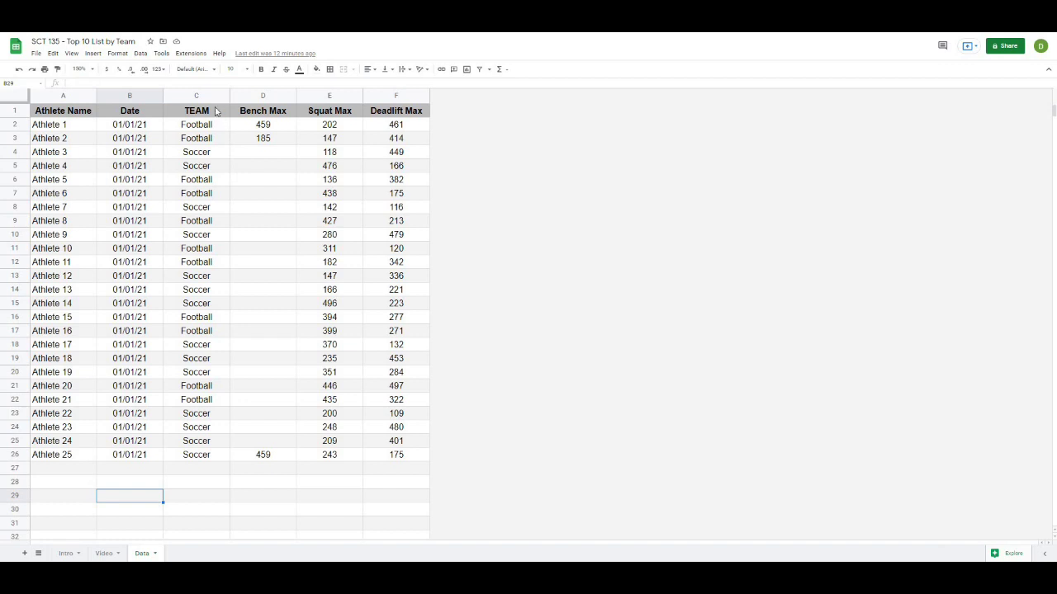
pyautogui.moveTo(216, 111); pyautogui.dragTo(224, 458)
pyautogui.click(218, 484)
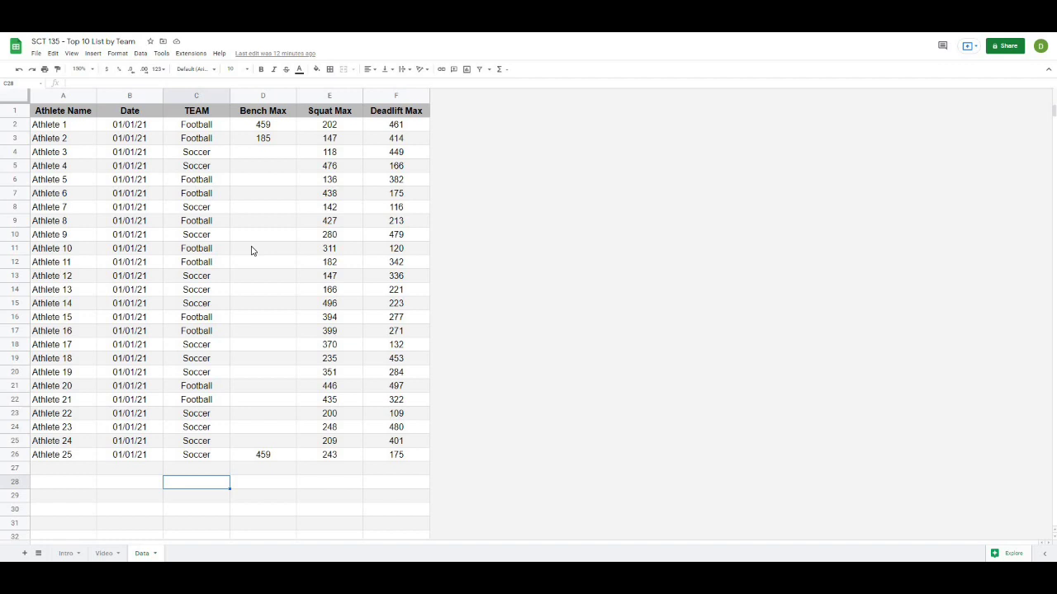
pyautogui.moveTo(267, 116); pyautogui.dragTo(401, 455)
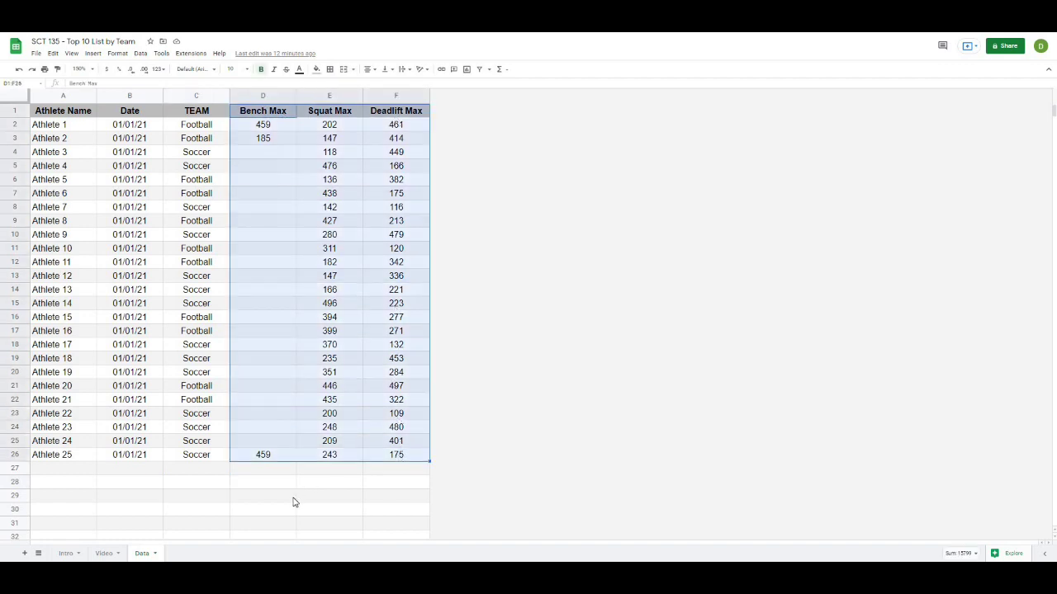
pyautogui.click(293, 501)
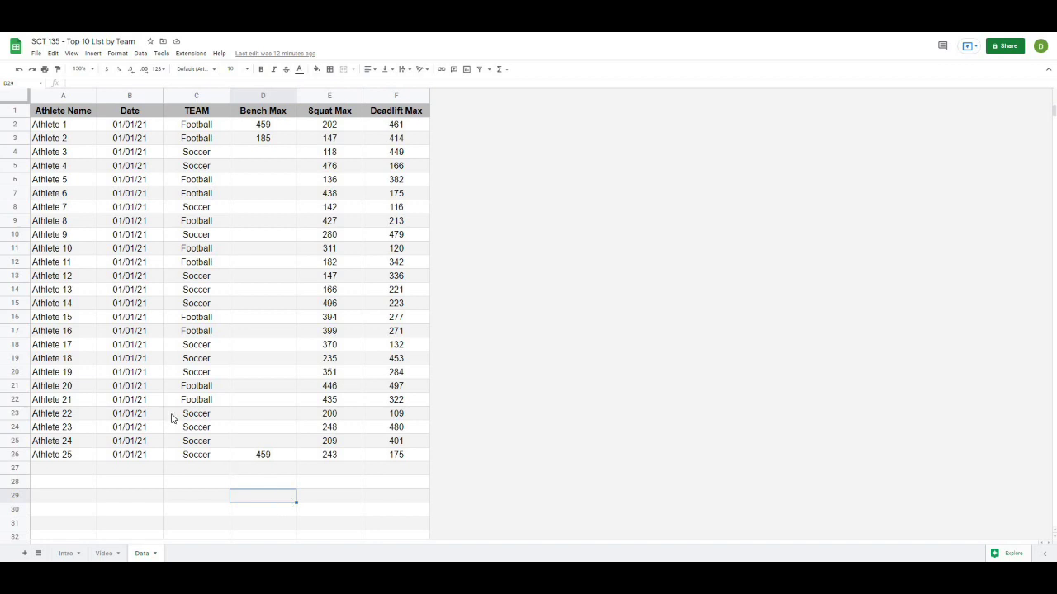
# Enter the headers RANK, Athlete Name and Date in cells A2 to C2 of the Video sheet
pyautogui.click(104, 554)
pyautogui.click(82, 127)
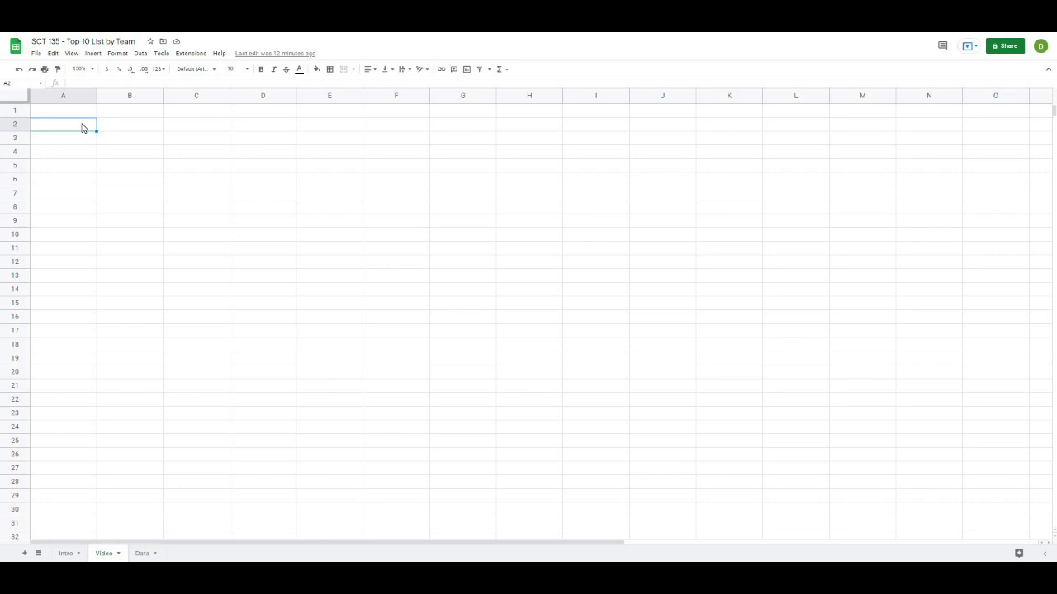
pyautogui.write('RANK')
pyautogui.press('Tab')
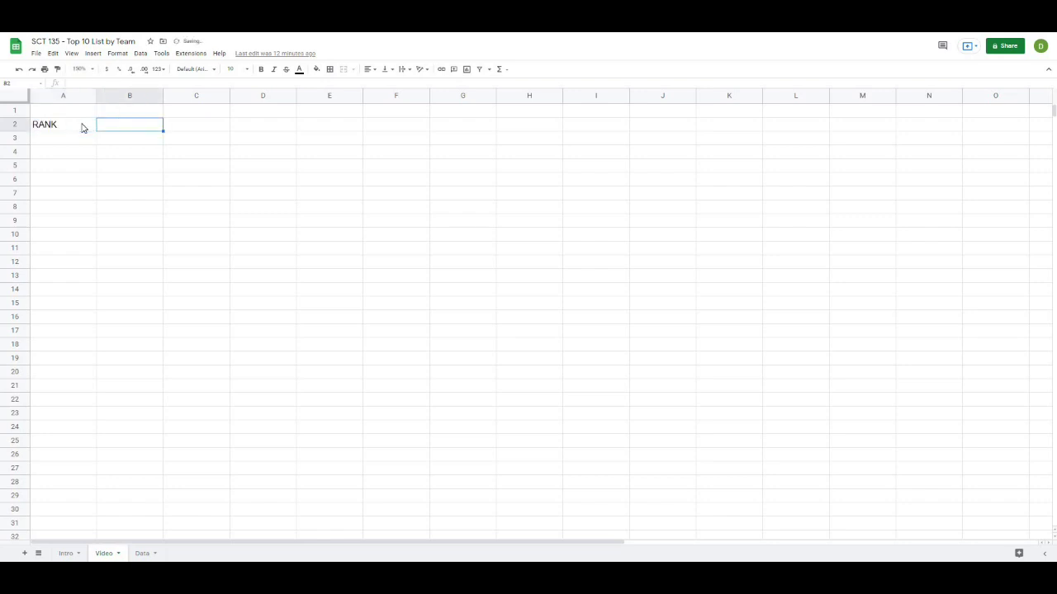
pyautogui.write('Athlete Name')
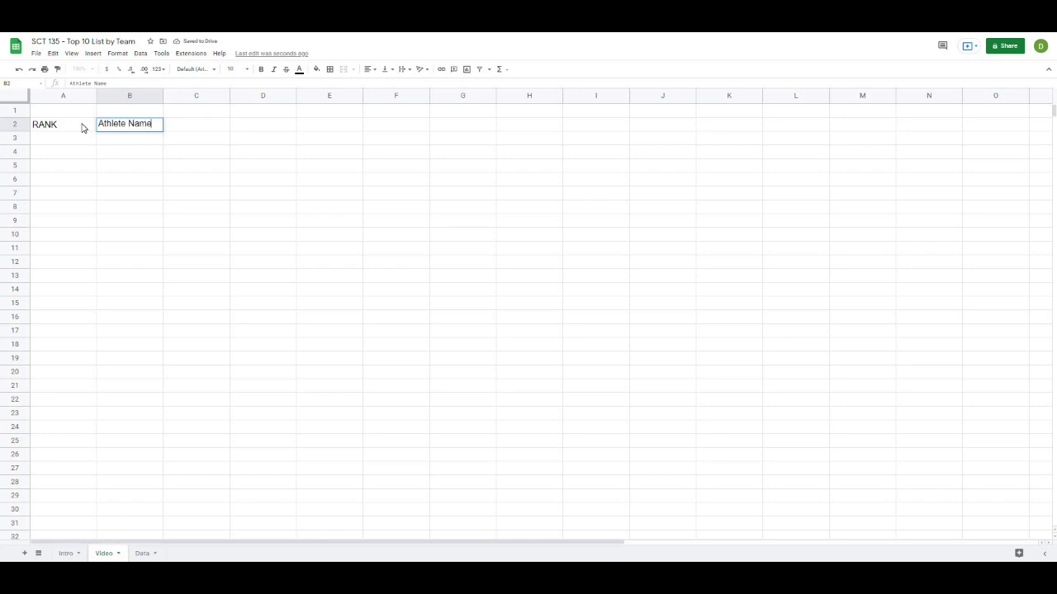
pyautogui.press('Tab')
pyautogui.write('D')
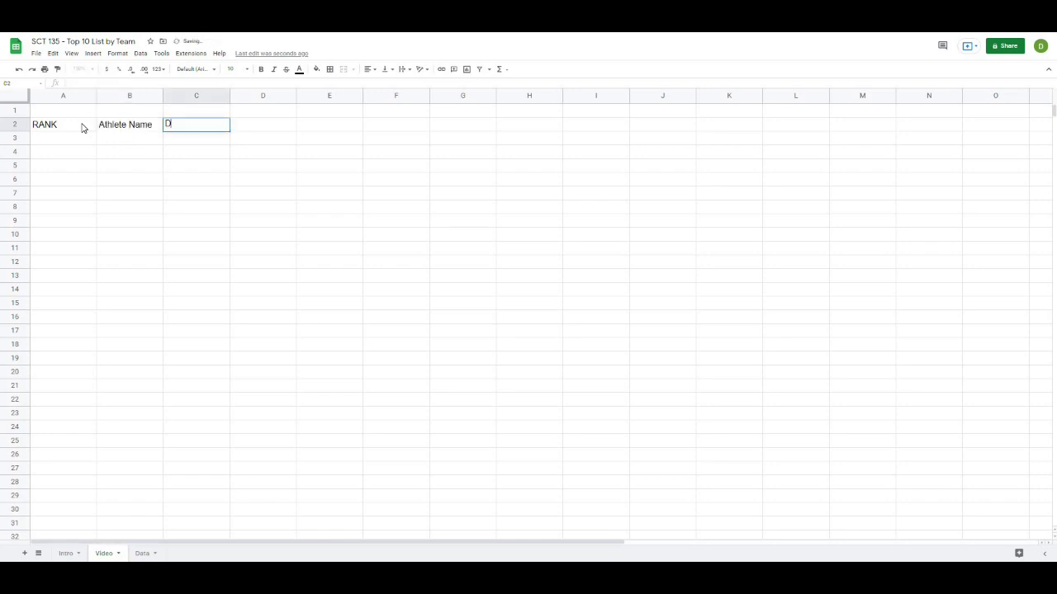
pyautogui.write('ate')
pyautogui.press('Tab')
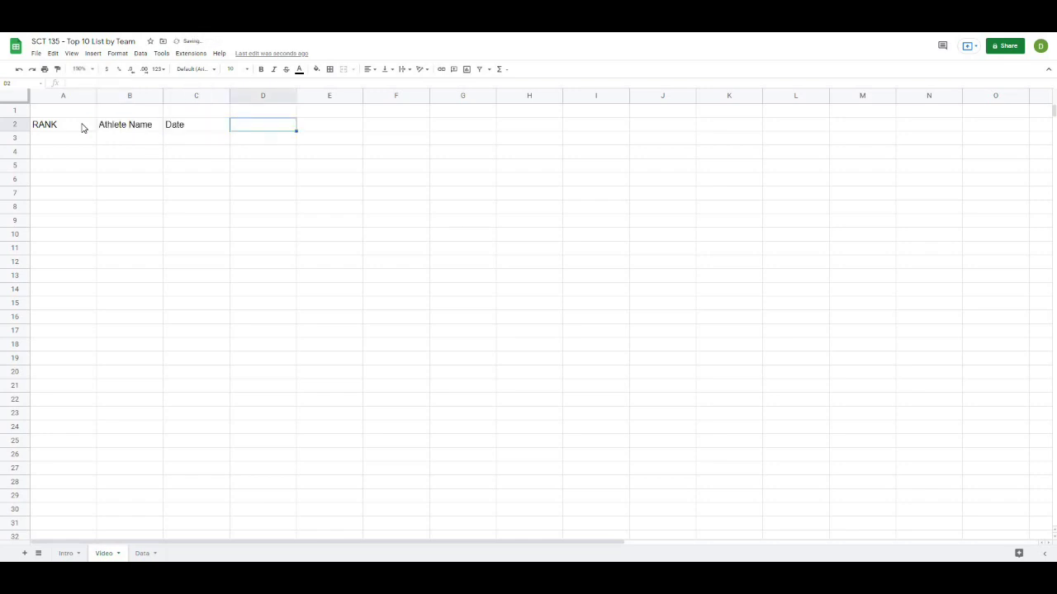
# Label cell B1 "Low to High" and insert a checkbox in C1
pyautogui.click(110, 114)
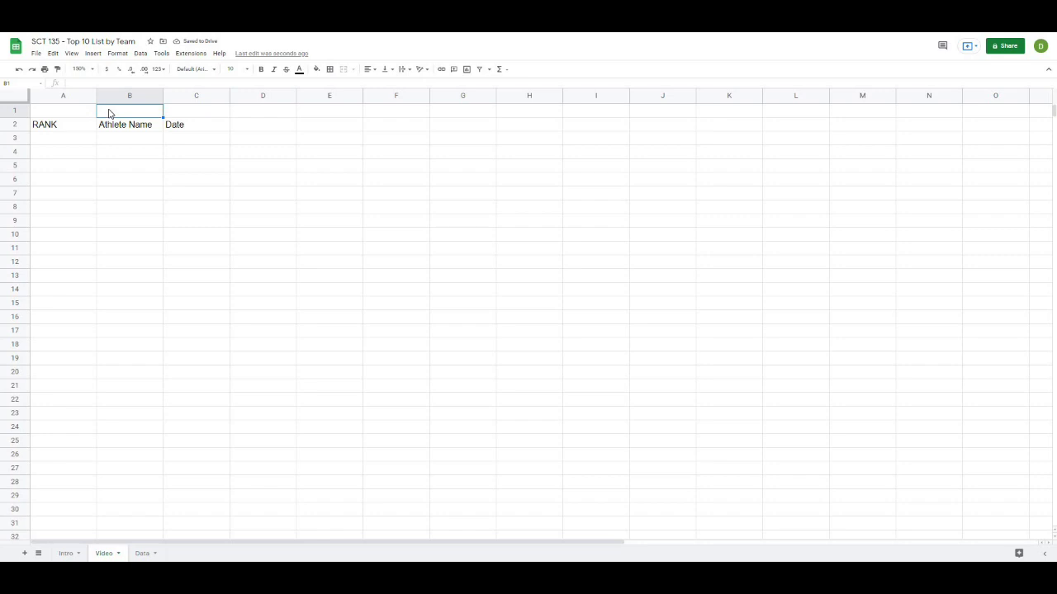
pyautogui.write('Low to High')
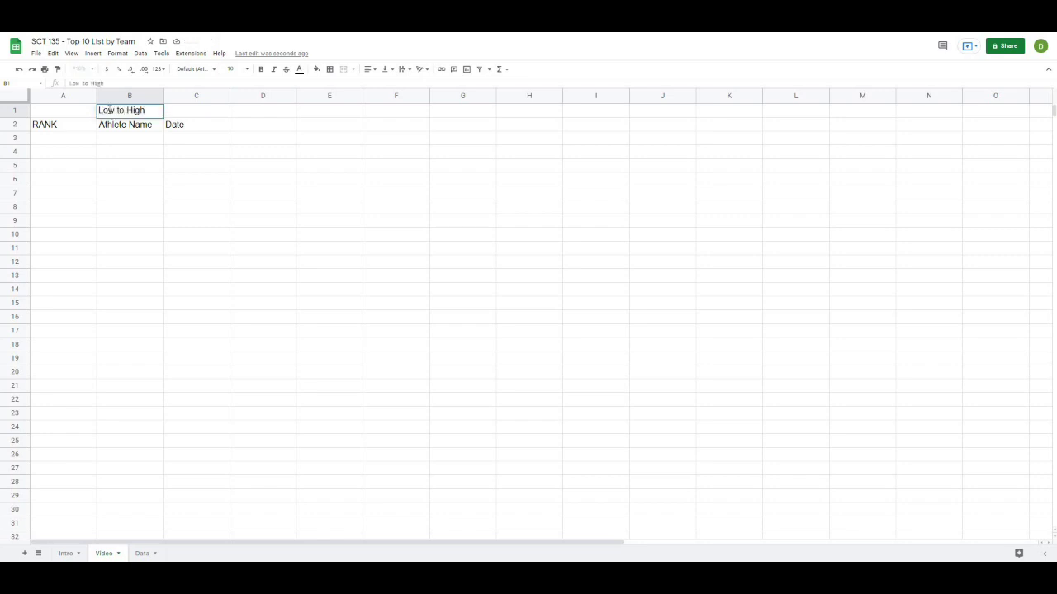
pyautogui.press('Return')
pyautogui.click(173, 114)
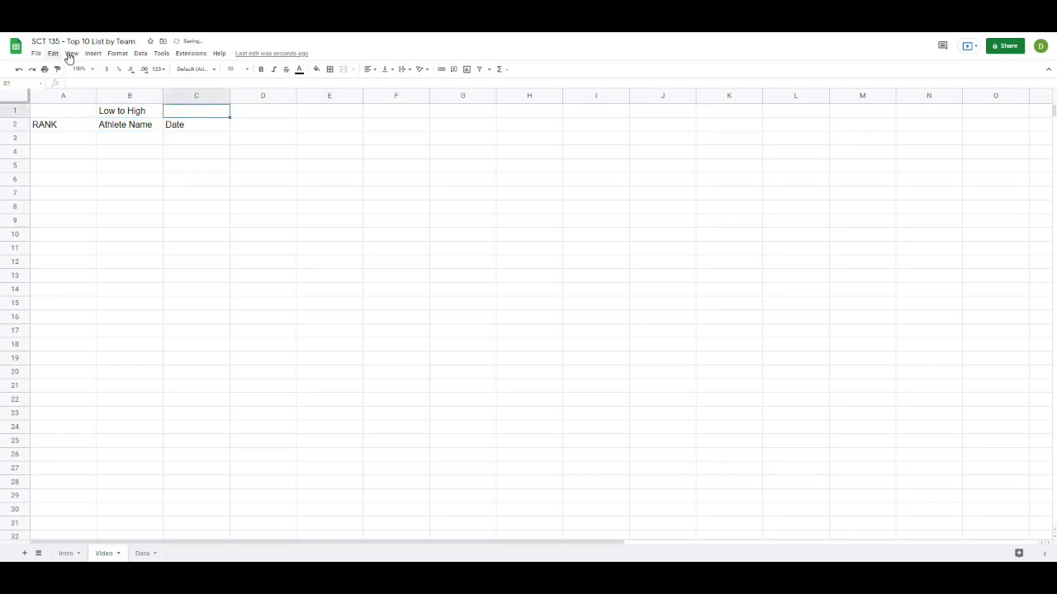
pyautogui.click(93, 54)
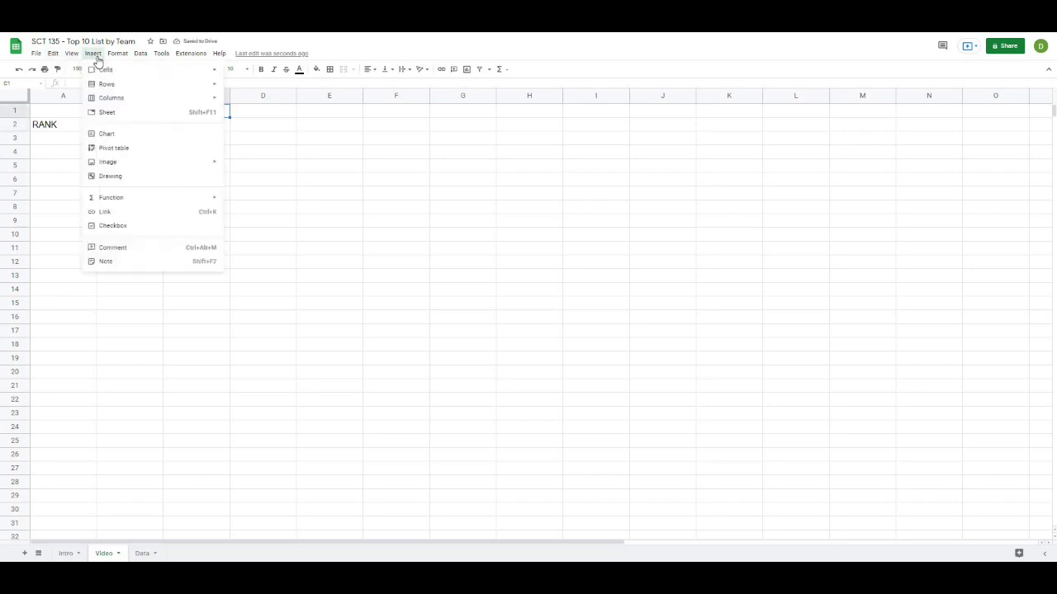
pyautogui.click(111, 230)
pyautogui.click(248, 219)
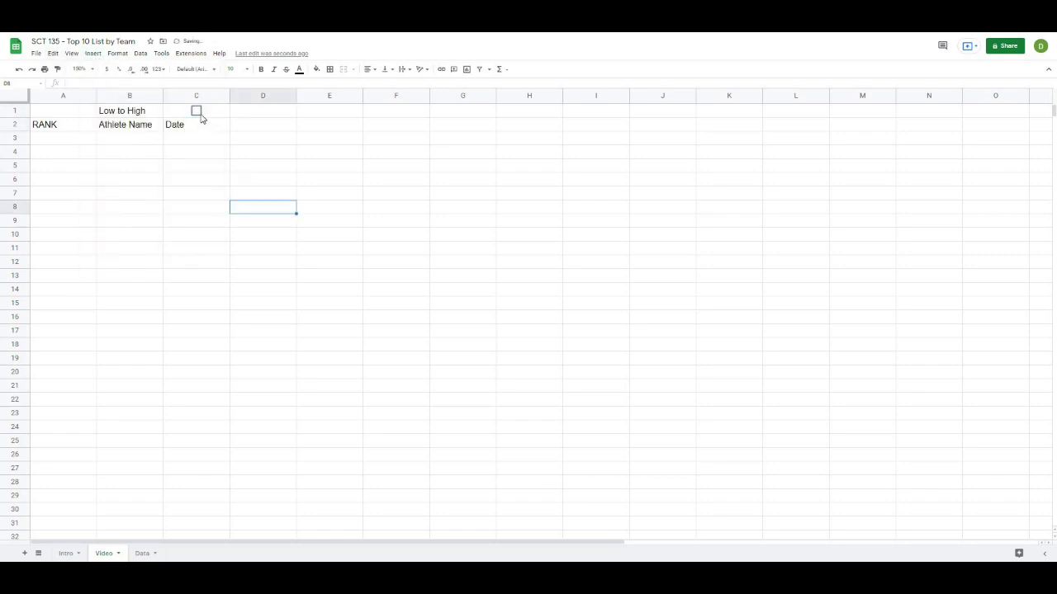
# Test the checkbox in C1 by toggling it on and off several times, leaving it unchecked
pyautogui.click(196, 111)
pyautogui.click(197, 112)
pyautogui.click(197, 112)
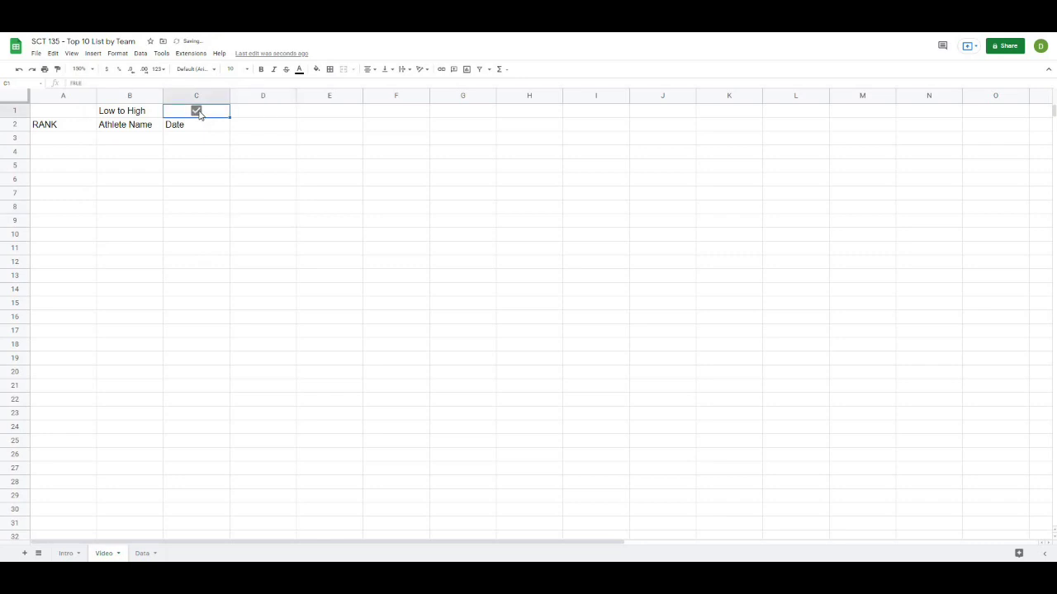
pyautogui.click(197, 112)
pyautogui.click(197, 112)
pyautogui.click(198, 112)
pyautogui.click(206, 169)
# Center the header row cells A2:D2 horizontally
pyautogui.click(47, 125)
pyautogui.keyDown('shift'); pyautogui.click(252, 127); pyautogui.keyUp('shift')
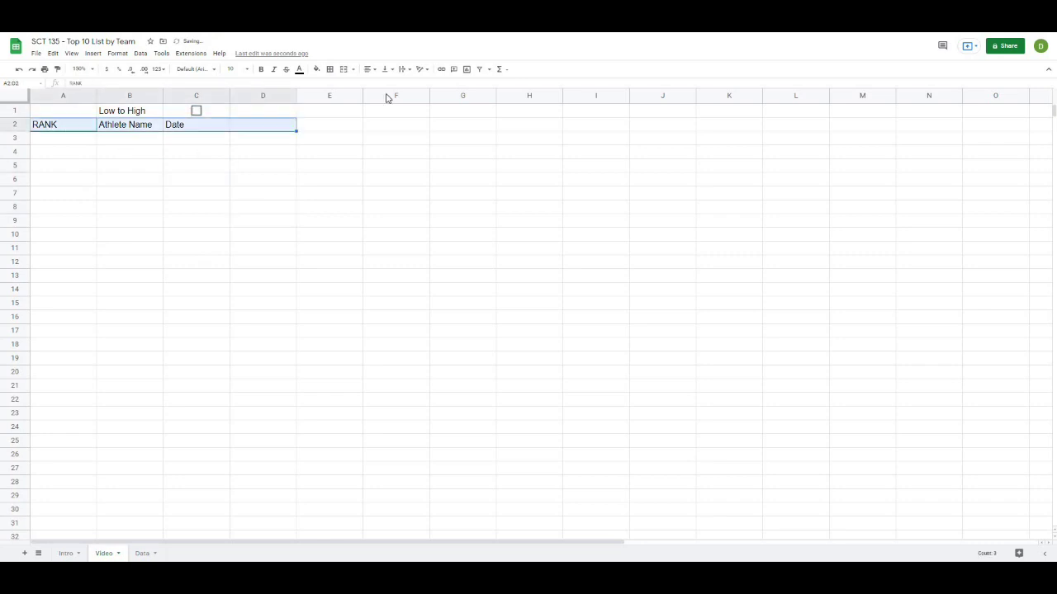
pyautogui.click(370, 69)
pyautogui.click(378, 87)
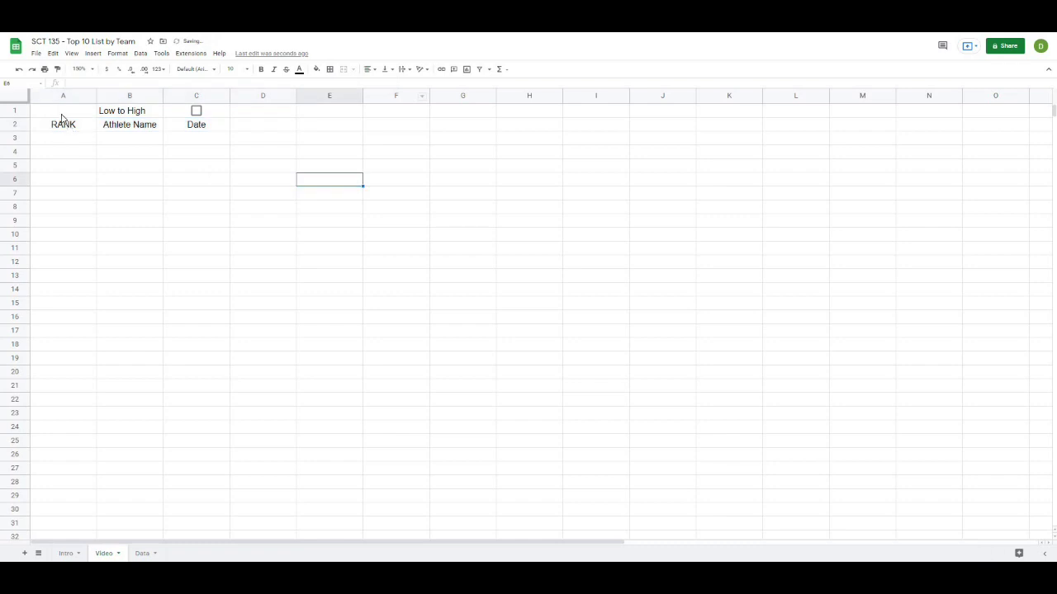
# Add a list-of-items dropdown to cell A1 with the options 5, 10, 15, 20, 25 and choose 15
pyautogui.click(61, 115)
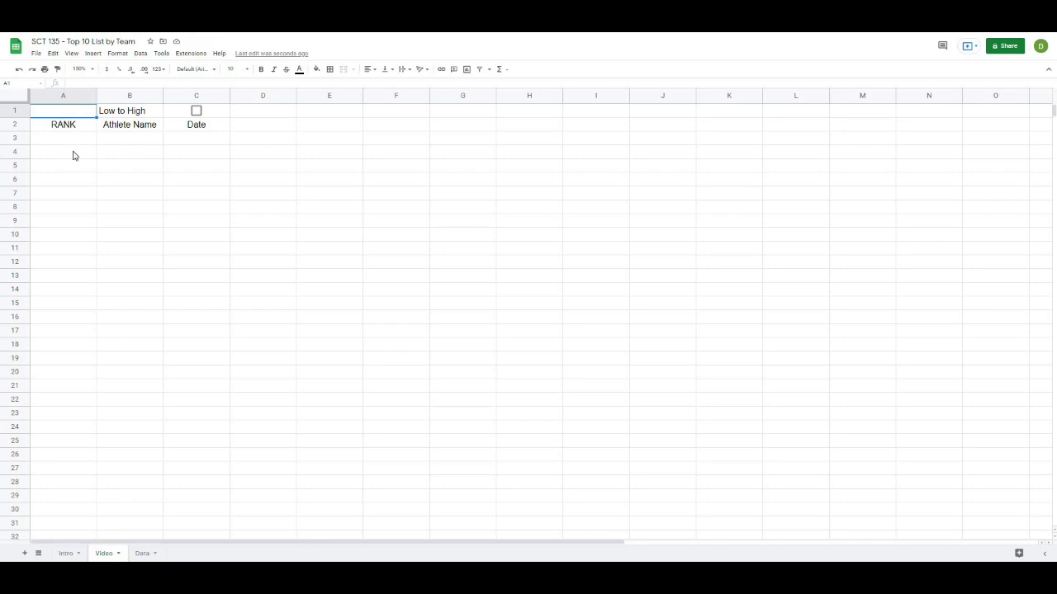
pyautogui.click(74, 154)
pyautogui.click(64, 114)
pyautogui.click(141, 53)
pyautogui.click(156, 219)
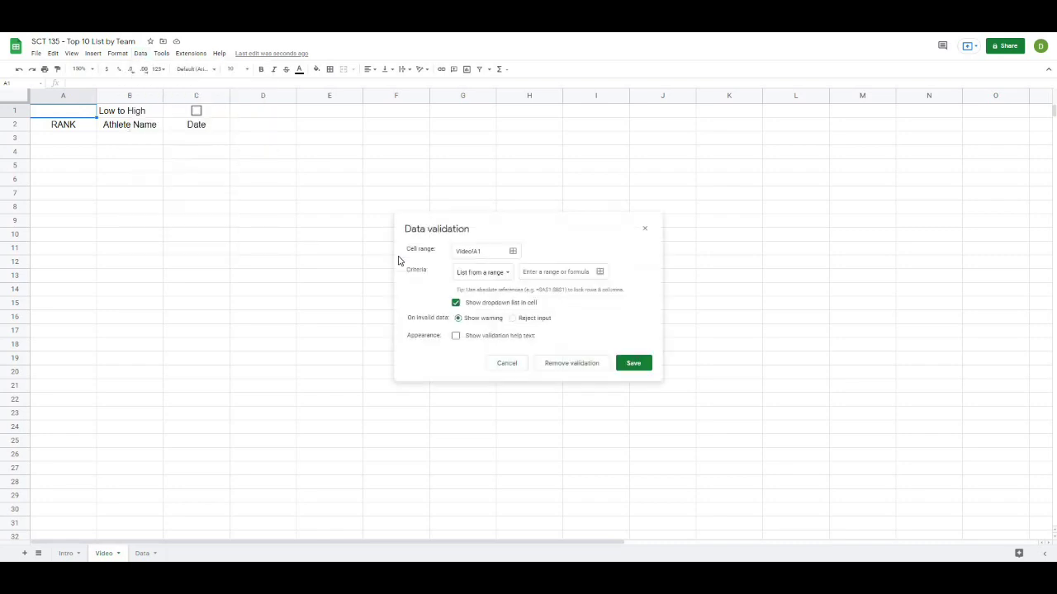
pyautogui.click(475, 275)
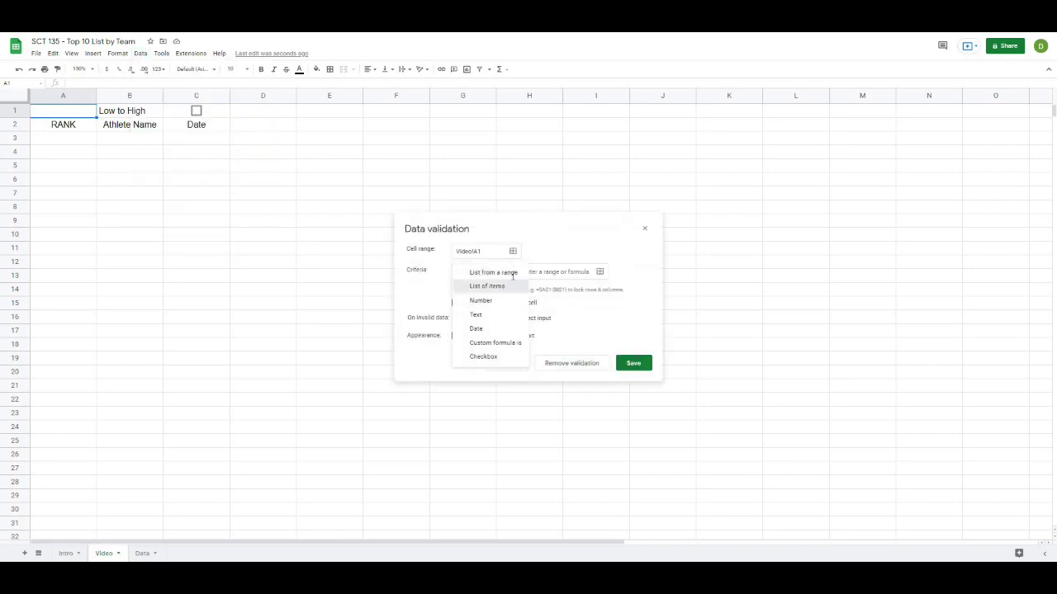
pyautogui.click(474, 286)
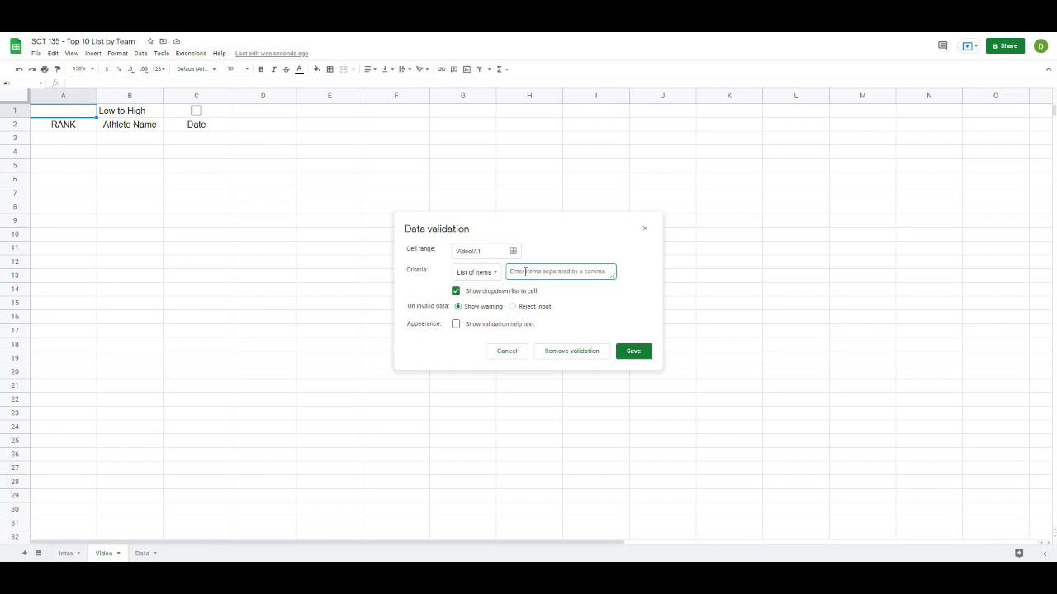
pyautogui.write('5, 10, 15, 20, 25')
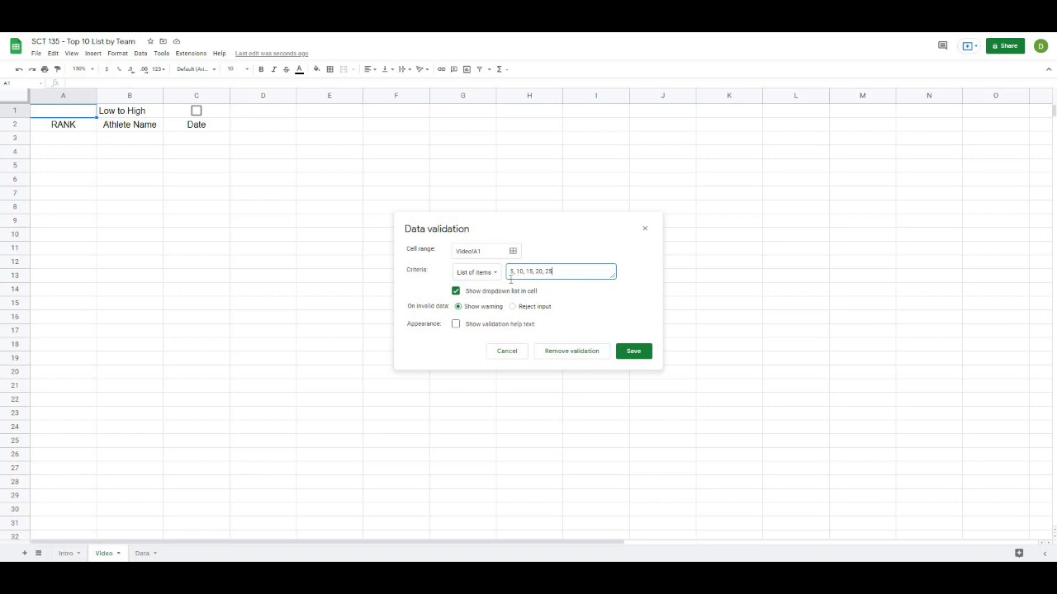
pyautogui.click(632, 352)
pyautogui.click(96, 109)
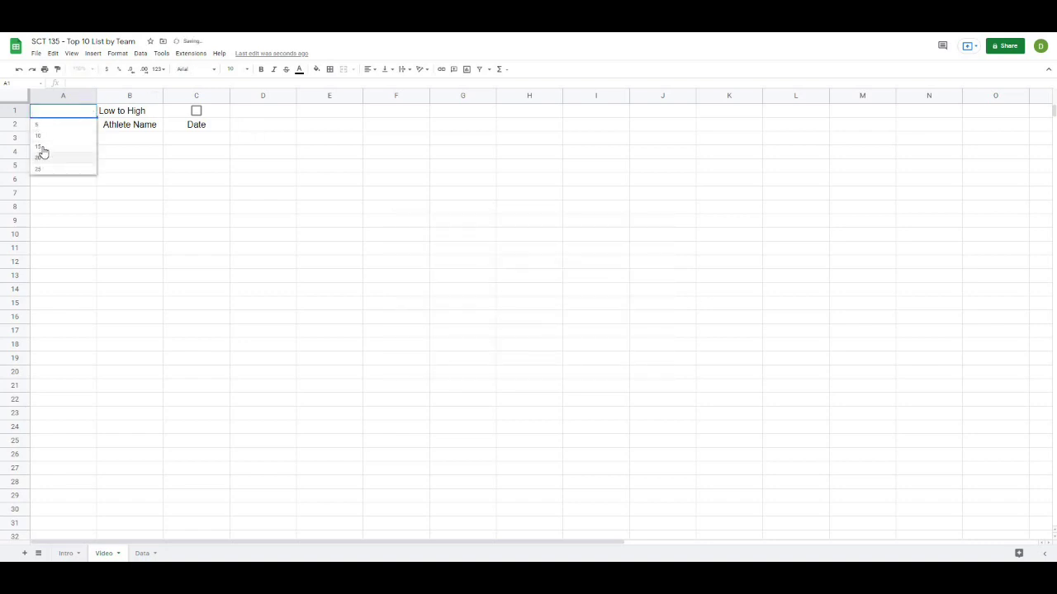
pyautogui.click(41, 151)
# Center the contents of cells A1:D2 horizontally, including the dropdown value and the Low to High label
pyautogui.moveTo(56, 113); pyautogui.dragTo(273, 125)
pyautogui.click(368, 69)
pyautogui.click(378, 83)
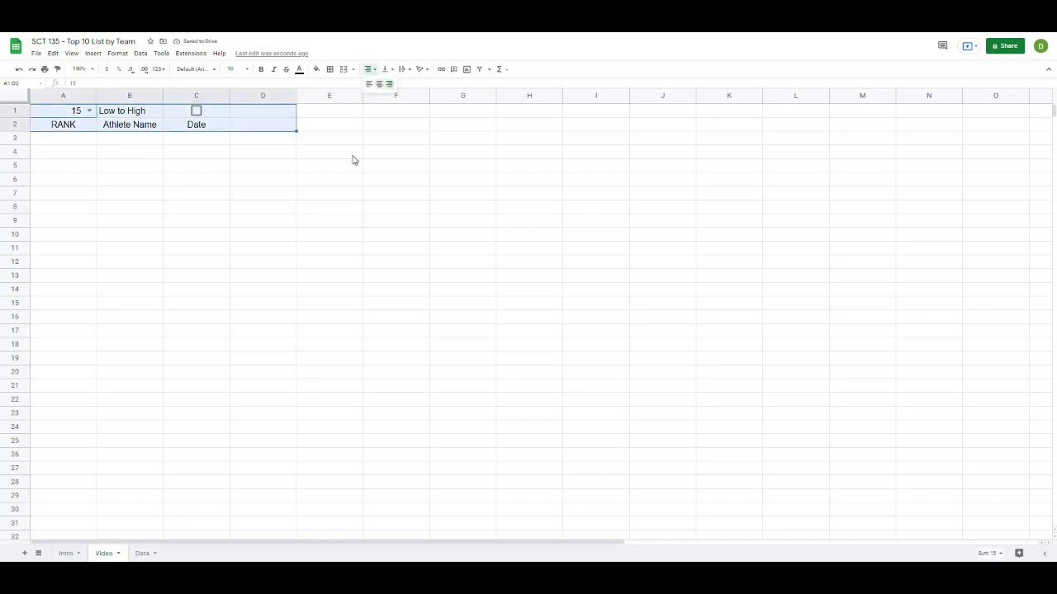
# Add a dropdown to cell D1 that lists the teams from the range Data!C2:C
pyautogui.click(330, 193)
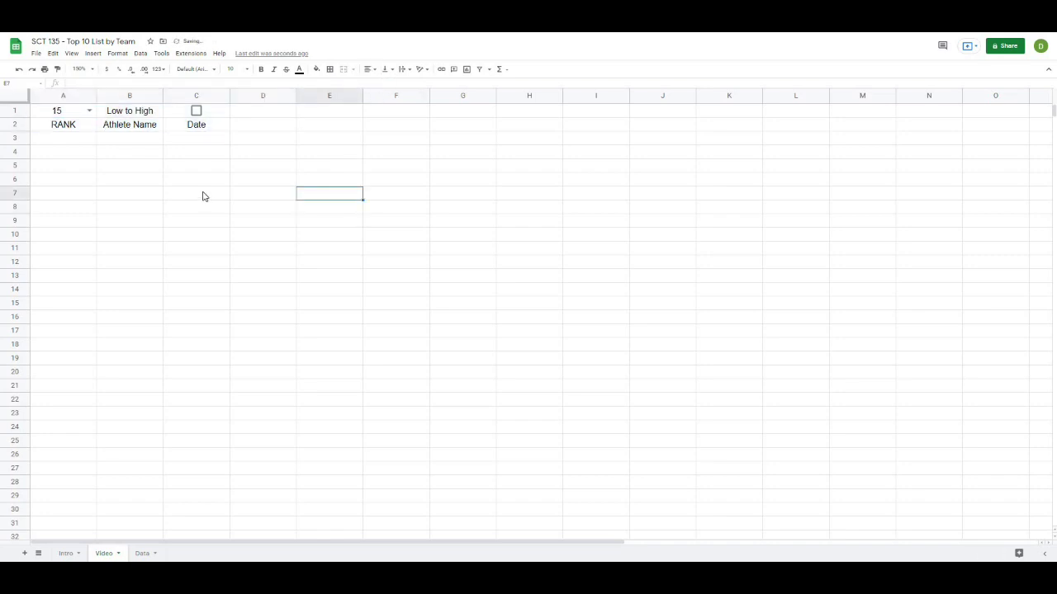
pyautogui.click(264, 118)
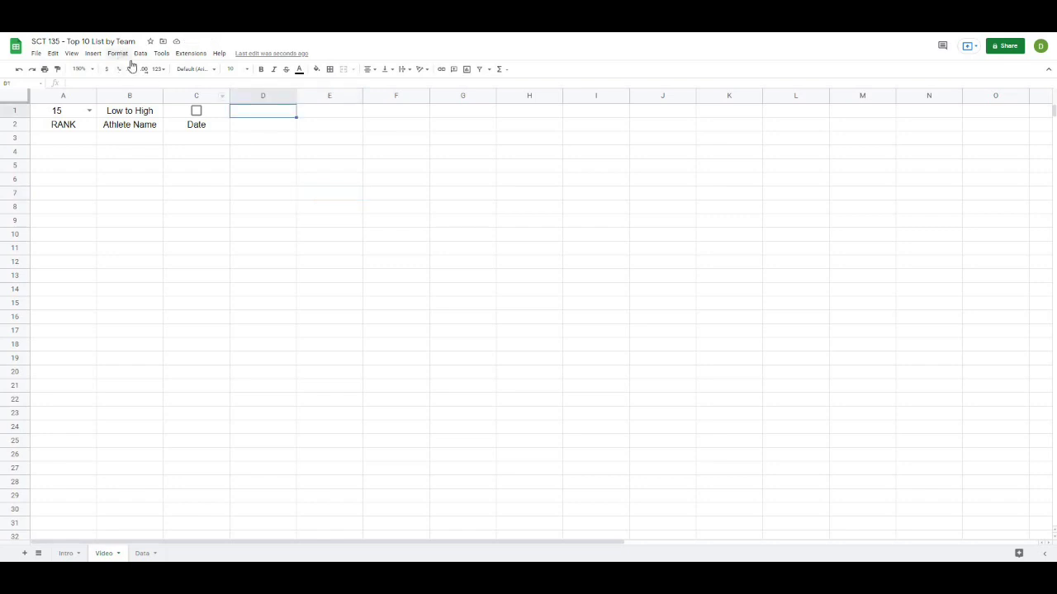
pyautogui.press('Down')
pyautogui.press('Down')
pyautogui.press('Down')
pyautogui.click(251, 116)
pyautogui.click(140, 56)
pyautogui.click(168, 221)
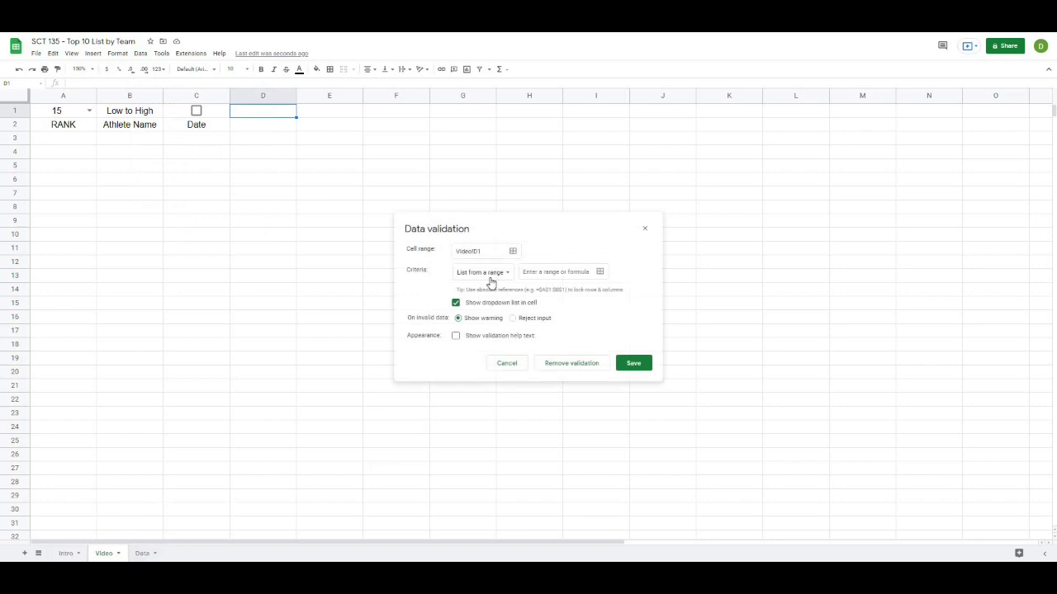
pyautogui.click(601, 273)
pyautogui.click(142, 554)
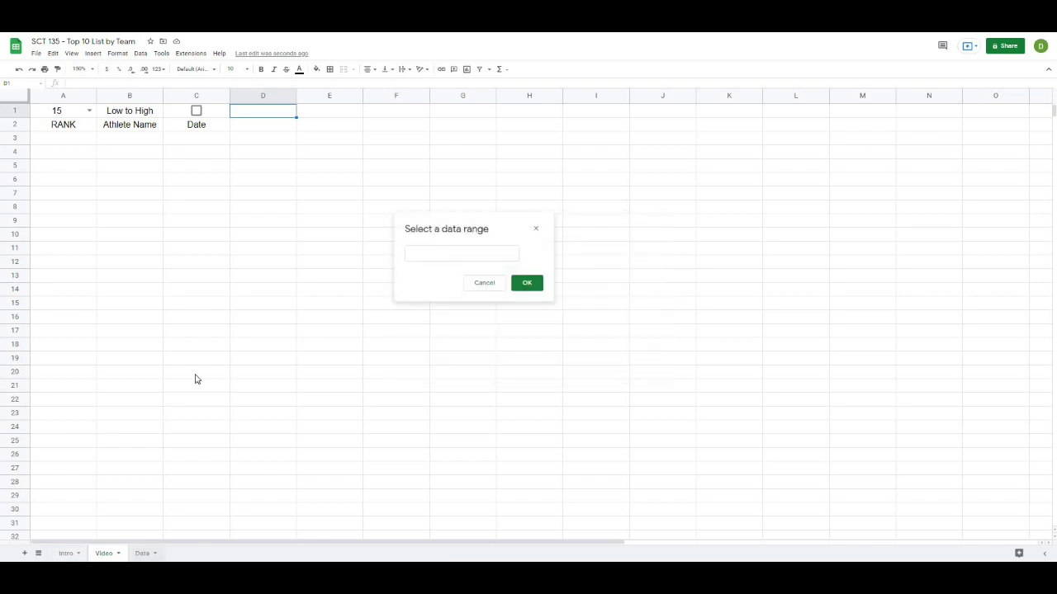
pyautogui.click(195, 96)
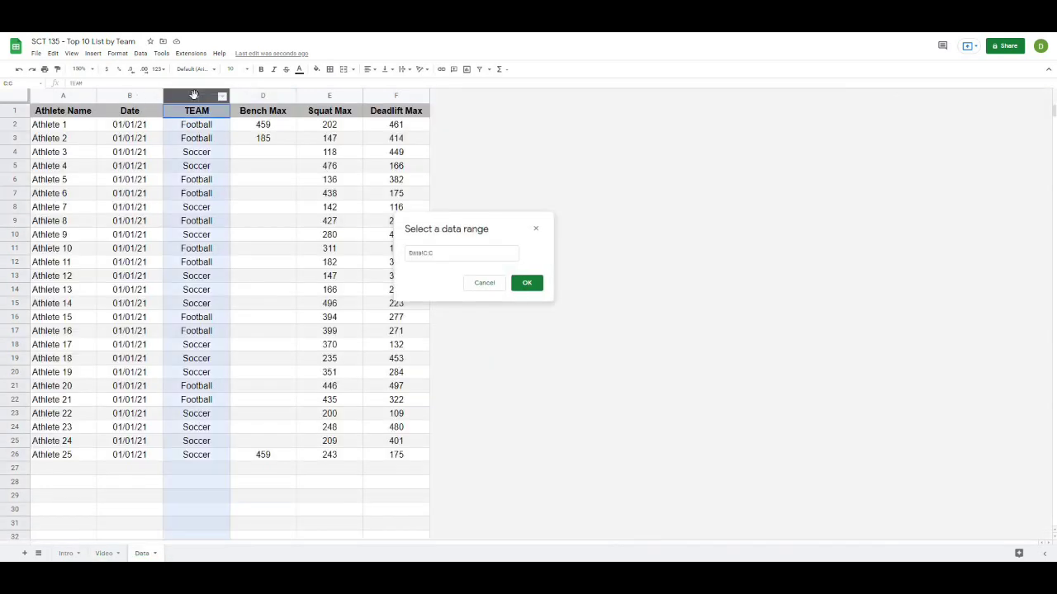
pyautogui.click(429, 253)
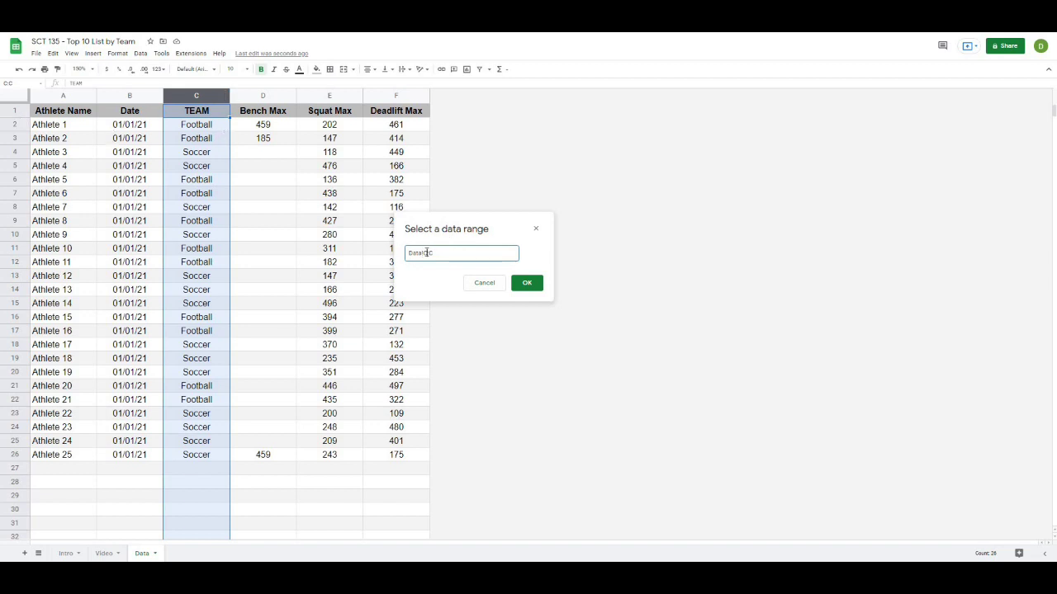
pyautogui.write('2')
pyautogui.click(529, 284)
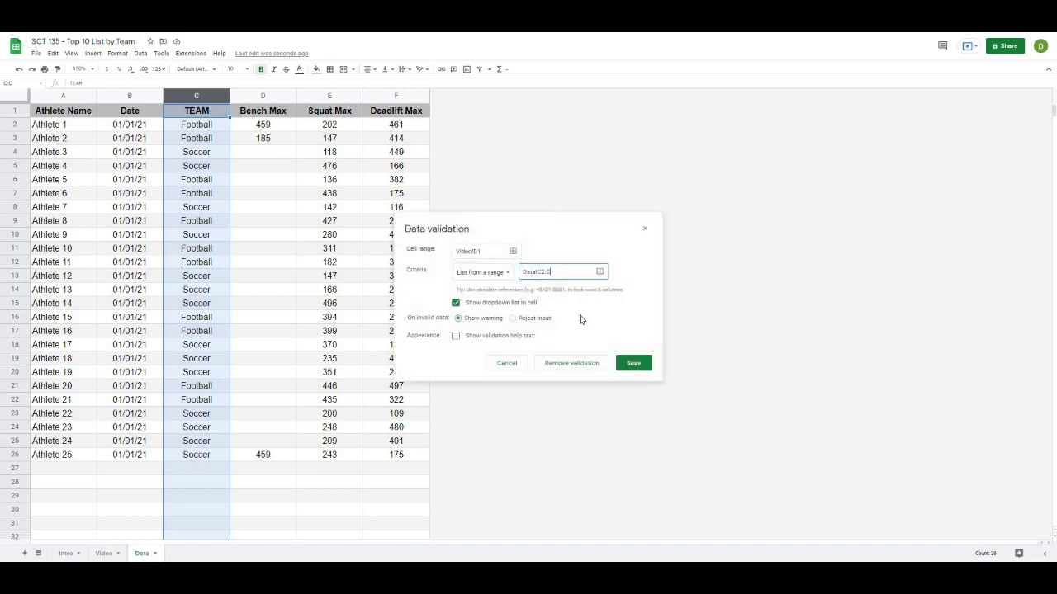
pyautogui.click(634, 363)
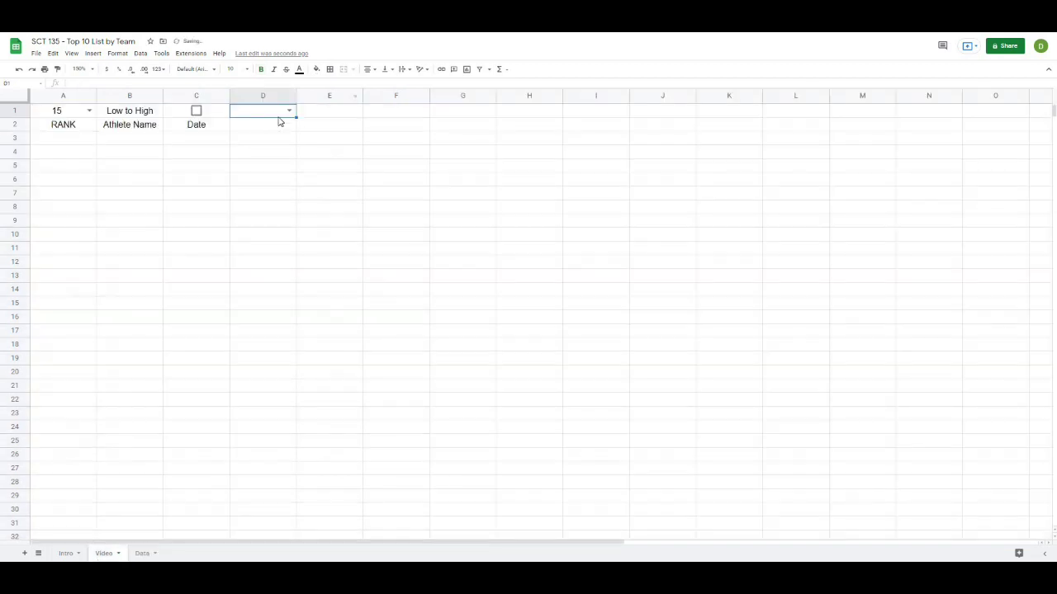
# Choose Football from the team dropdown in cell D1
pyautogui.click(288, 111)
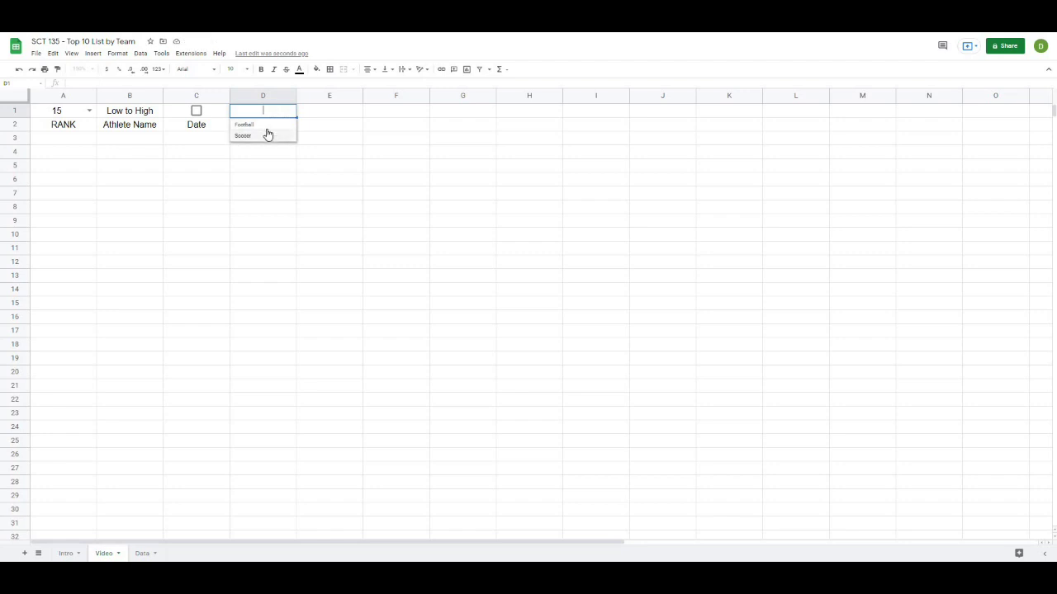
pyautogui.click(244, 125)
pyautogui.click(347, 162)
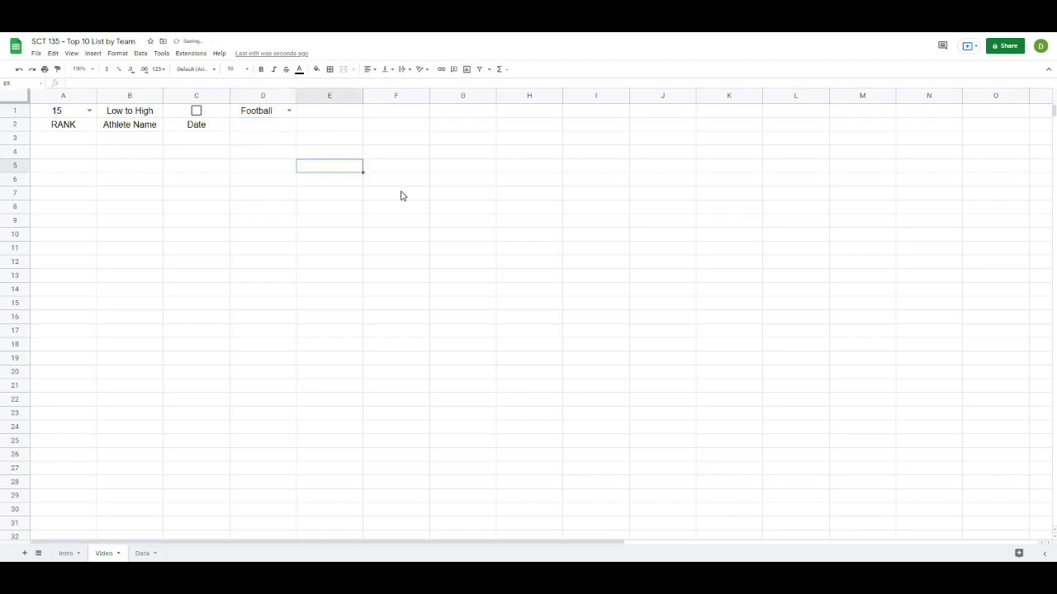
pyautogui.click(506, 182)
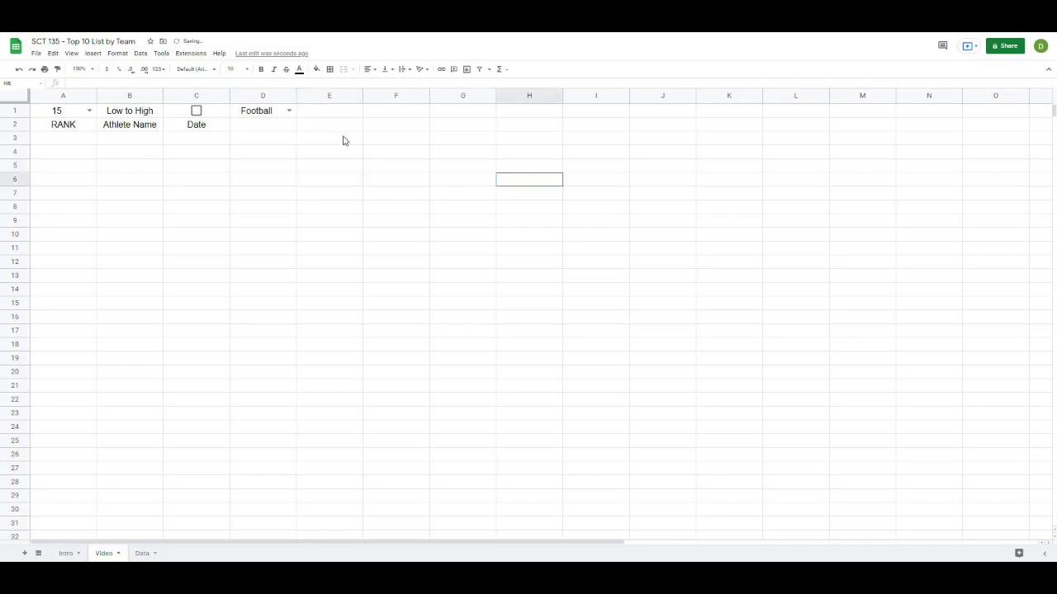
# Enter Lacrosse in cell C27 of the Data sheet, below the last team entry
pyautogui.click(144, 554)
pyautogui.click(195, 468)
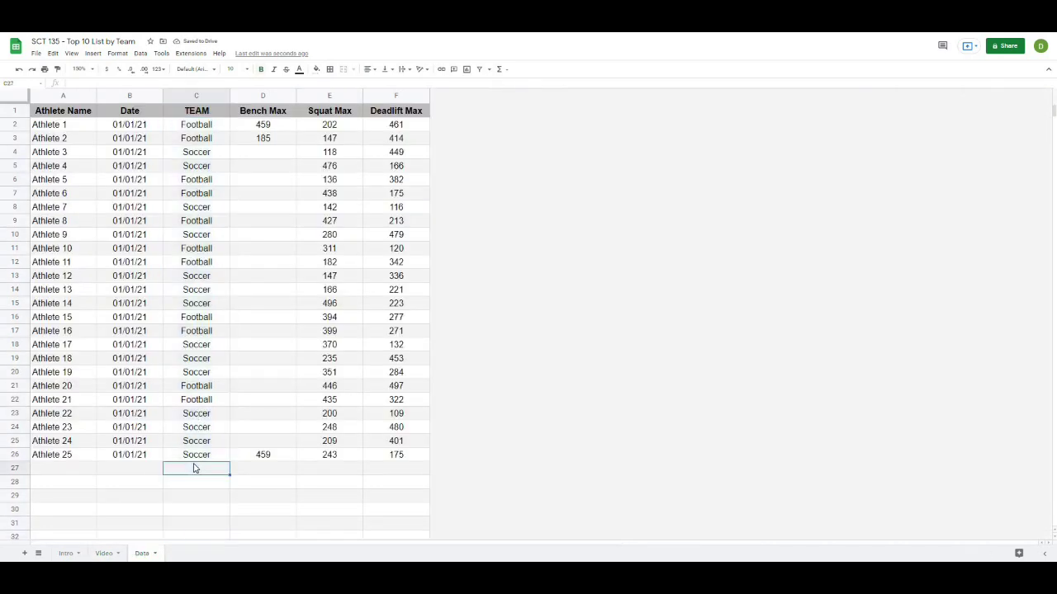
pyautogui.write('Lacrosse')
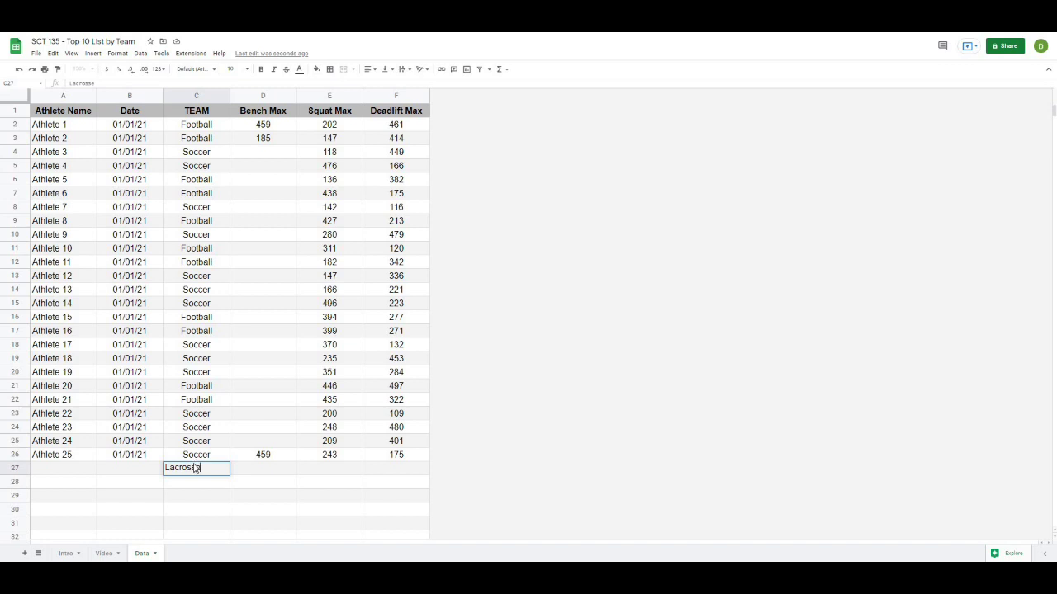
pyautogui.press('Return')
# Choose Lacrosse from the team dropdown in D1 of the Video sheet
pyautogui.click(106, 553)
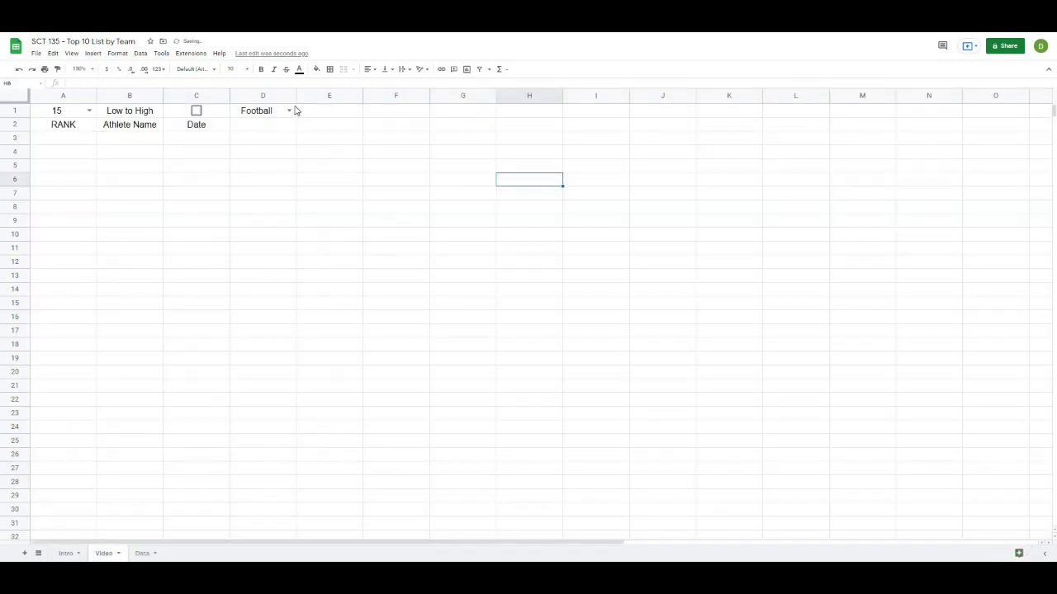
pyautogui.click(289, 111)
pyautogui.click(265, 147)
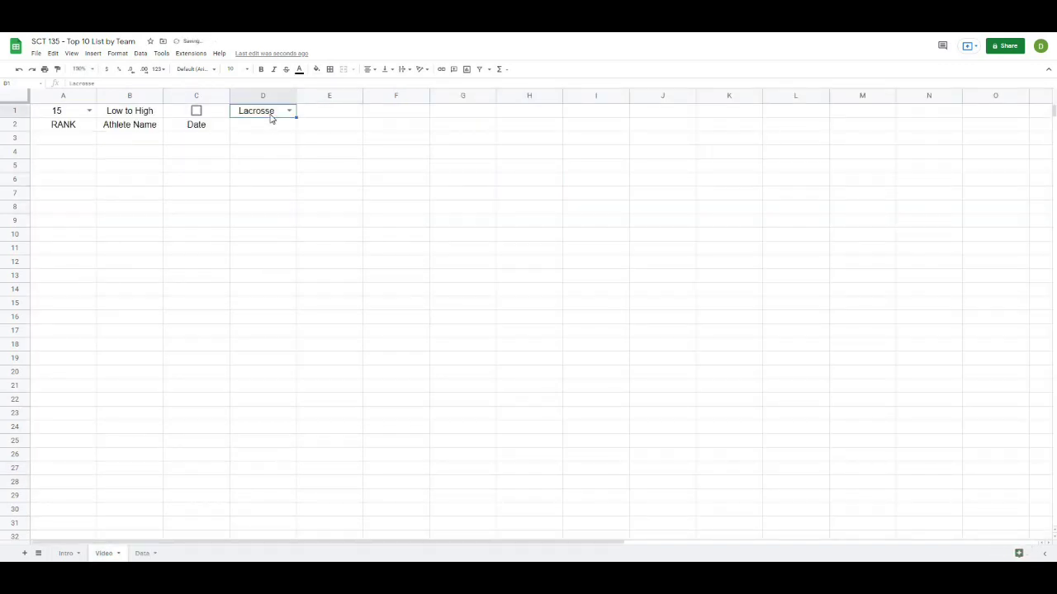
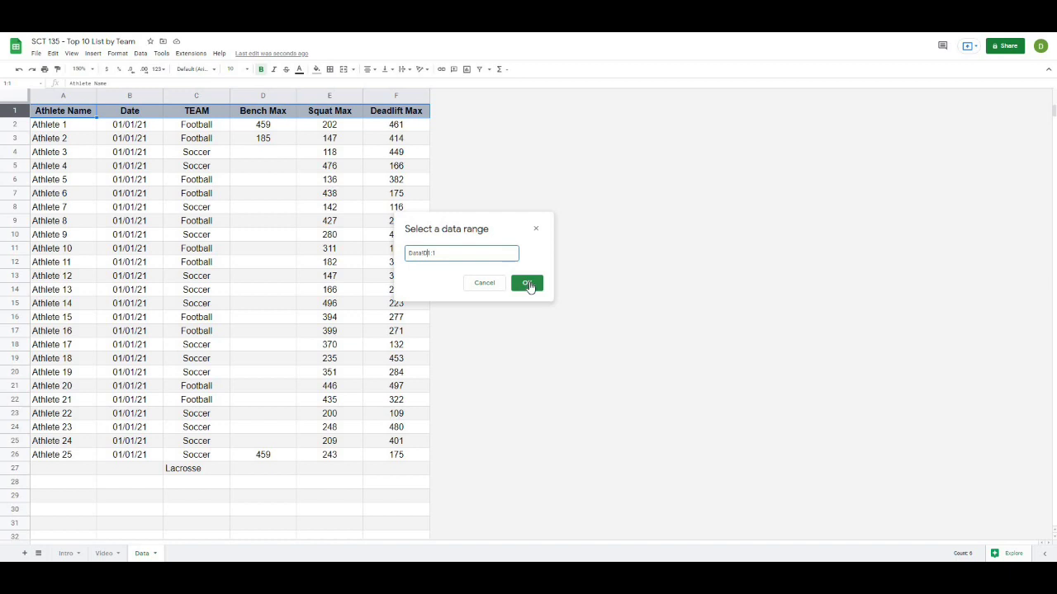
# Save the D2 dropdown sourced from the Data sheet's header range D1:1 and choose Bench Max in it on the Video sheet
pyautogui.click(632, 363)
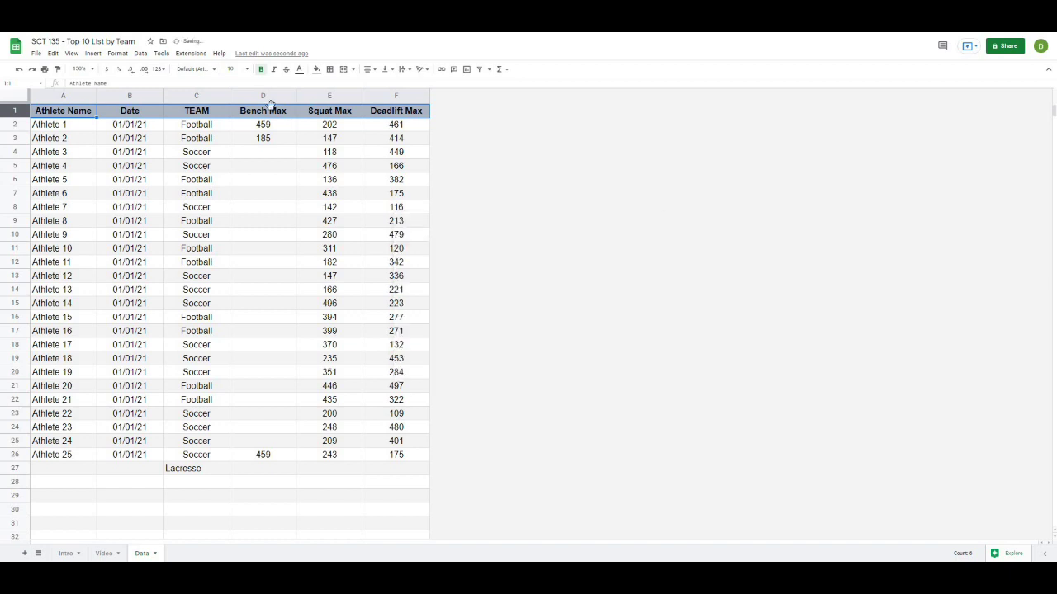
pyautogui.click(105, 554)
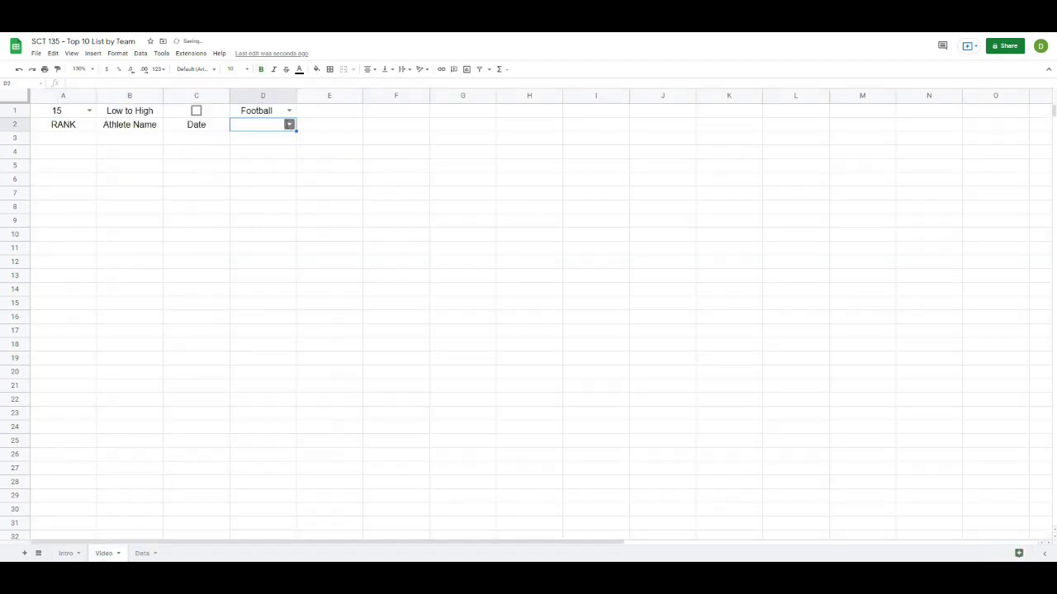
pyautogui.click(286, 126)
pyautogui.click(264, 146)
pyautogui.click(346, 185)
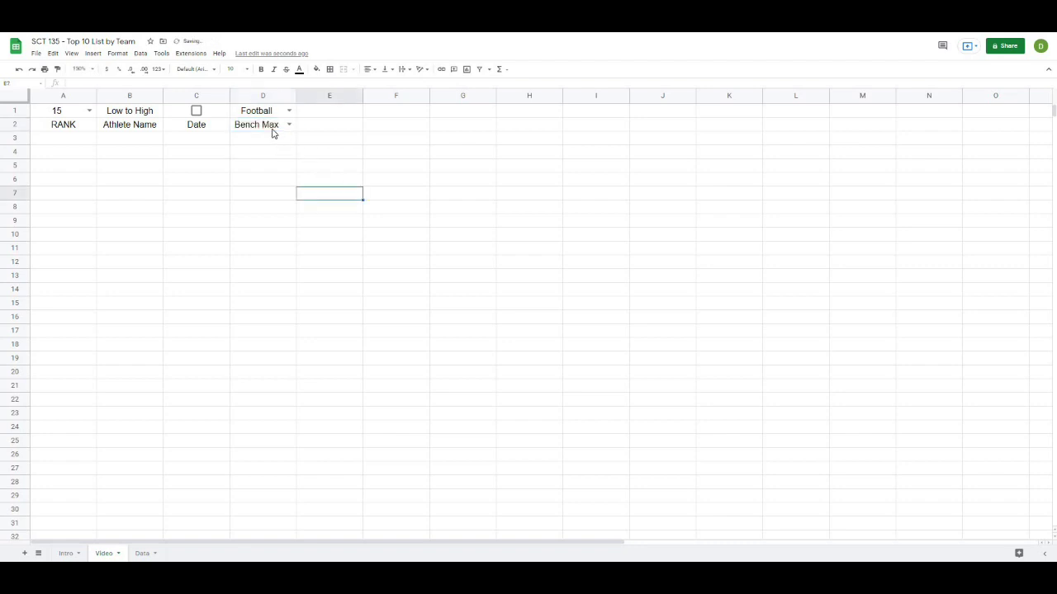
# Edit the source range of the D2 dropdown validation to =Data!D1:1 and choose Squat Max from the list
pyautogui.click(273, 130)
pyautogui.click(427, 165)
pyautogui.click(266, 129)
pyautogui.click(255, 138)
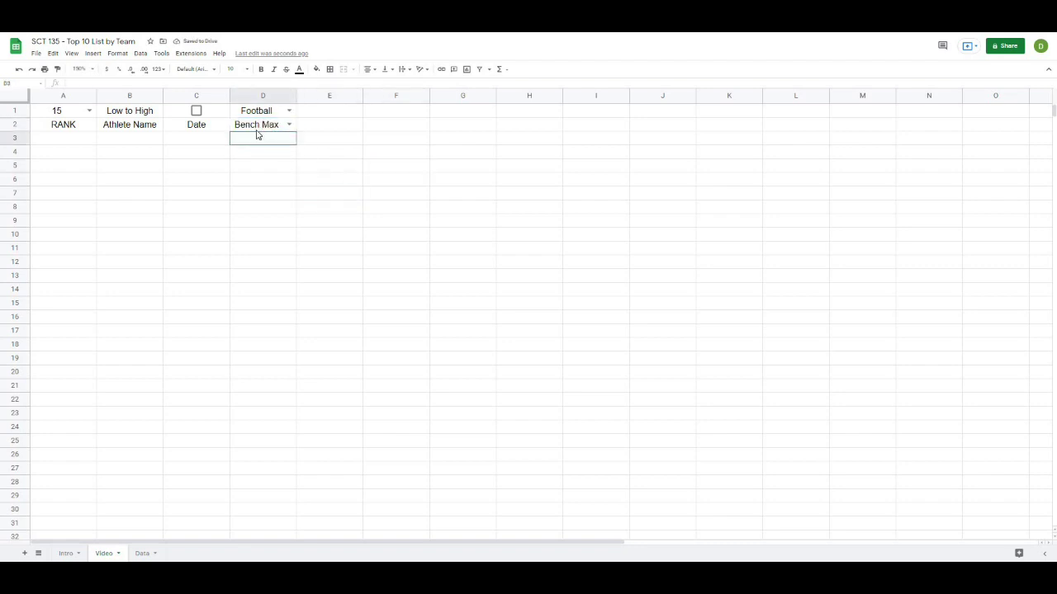
pyautogui.click(261, 124)
pyautogui.click(141, 54)
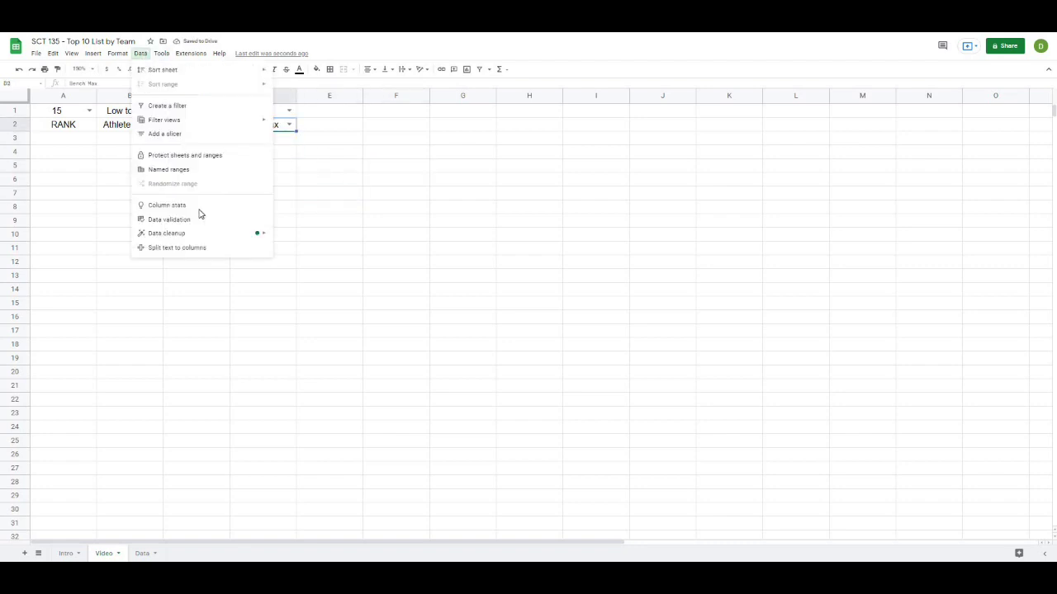
pyautogui.click(195, 220)
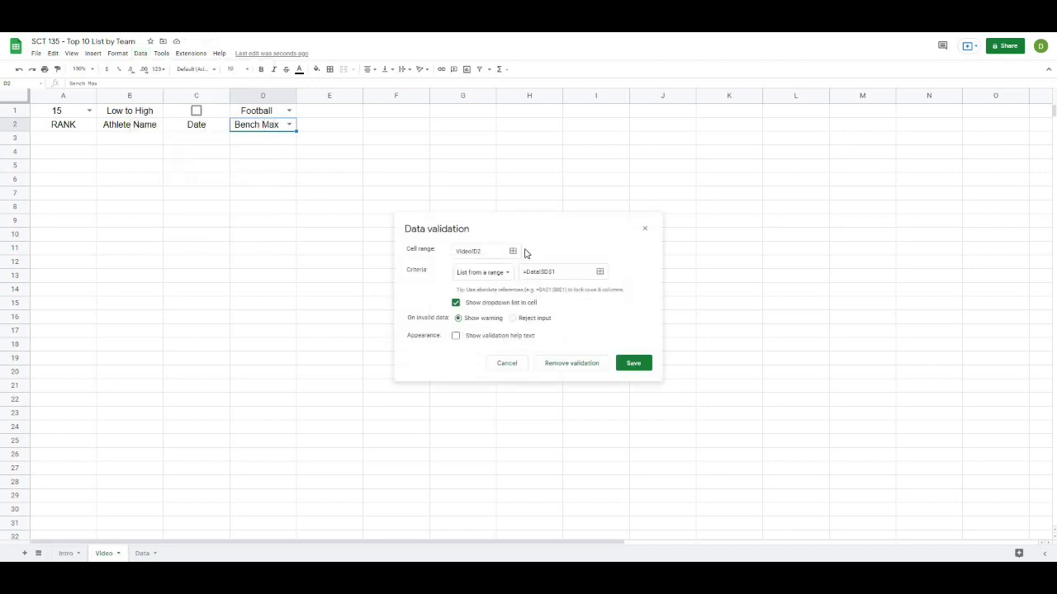
pyautogui.click(582, 266)
pyautogui.press('BackSpace')
pyautogui.press('BackSpace')
pyautogui.click(631, 364)
pyautogui.click(289, 124)
pyautogui.click(271, 152)
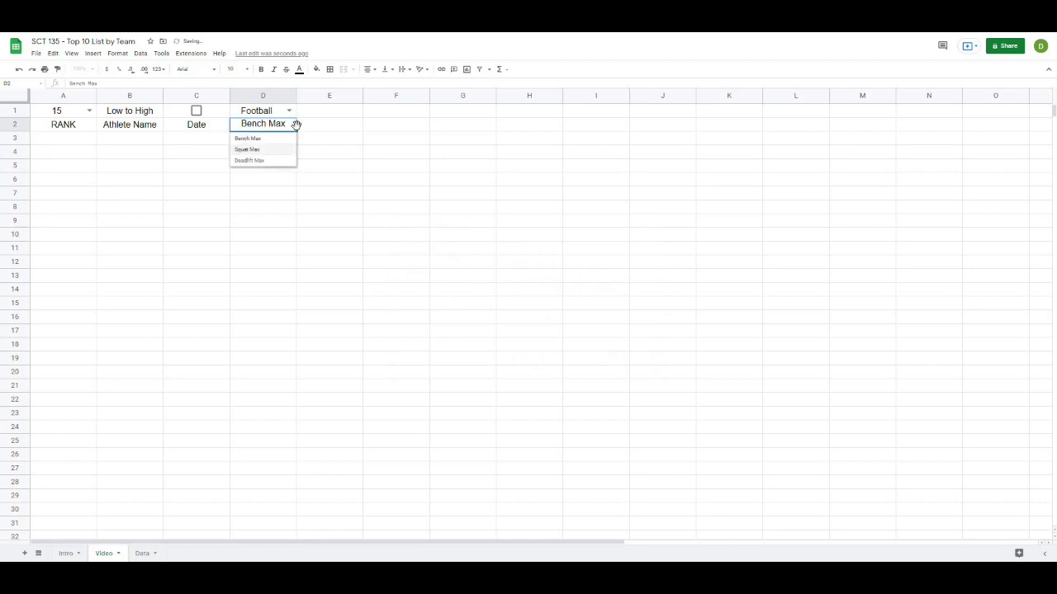
# Review the source range in the data validation of cell D2 and save the rule
pyautogui.click(142, 53)
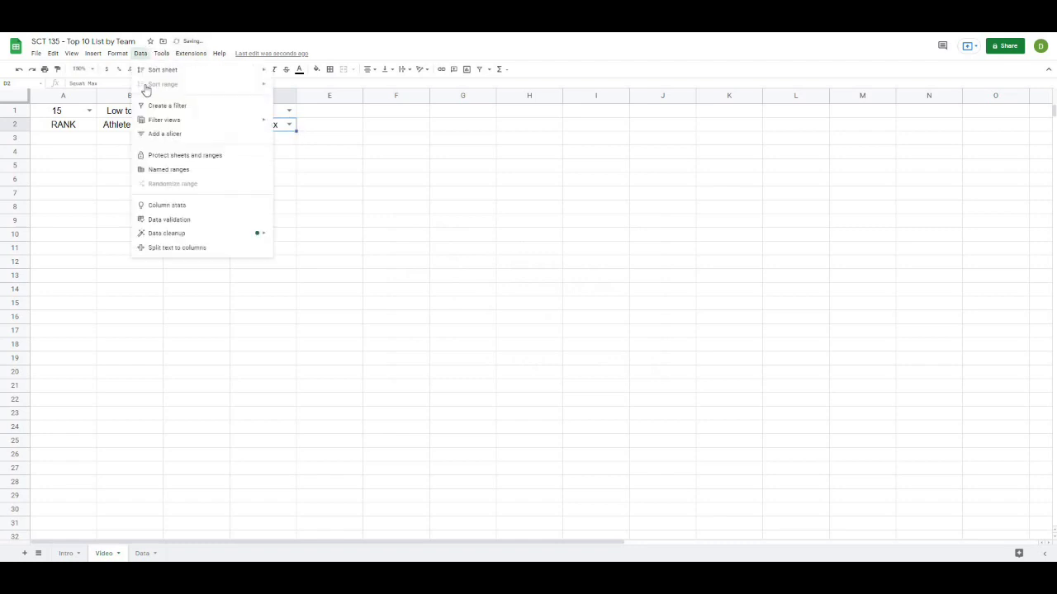
pyautogui.click(168, 220)
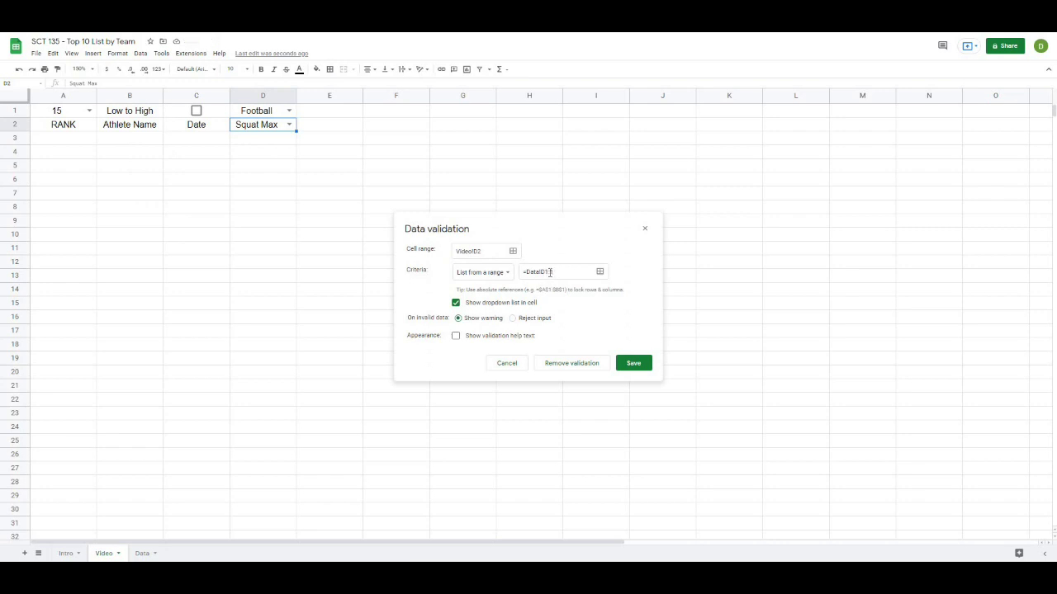
pyautogui.click(557, 271)
pyautogui.click(638, 366)
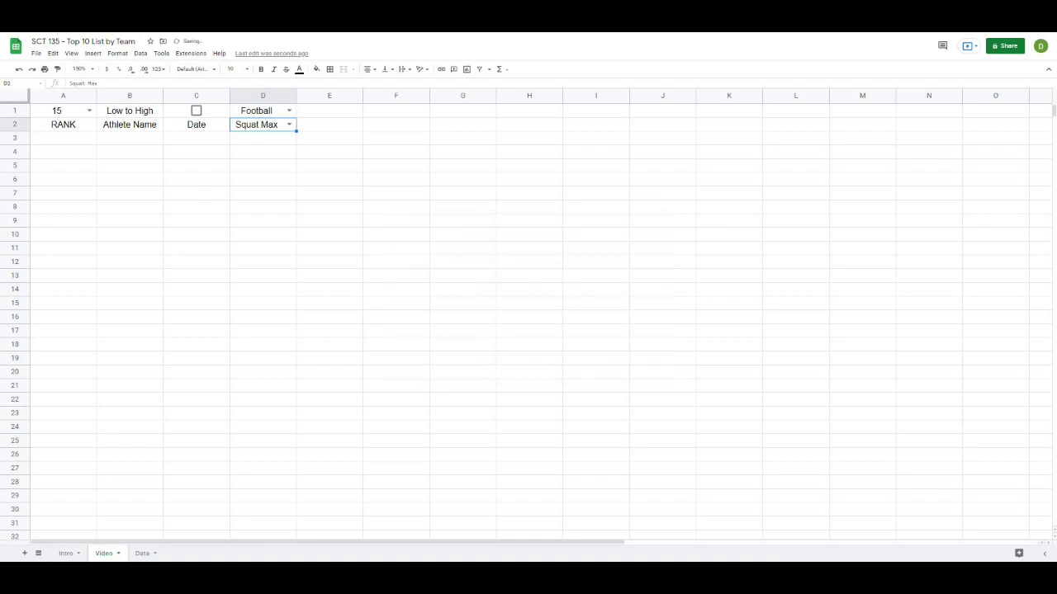
# Insert a column before Squat Max on the Data sheet and title it Sprint Times
pyautogui.click(141, 554)
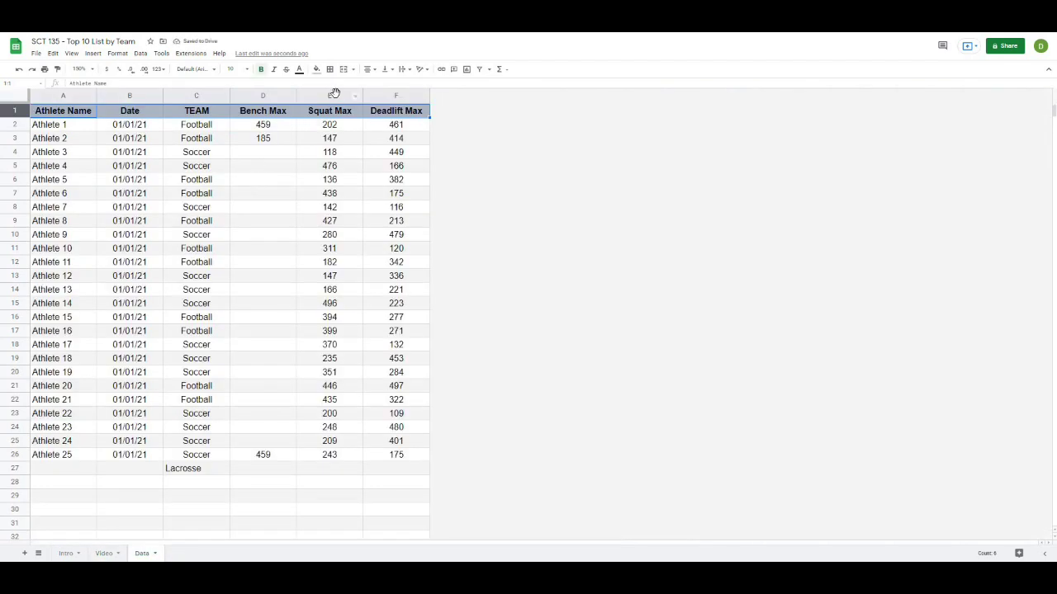
pyautogui.click(334, 95)
pyautogui.rightClick(332, 96)
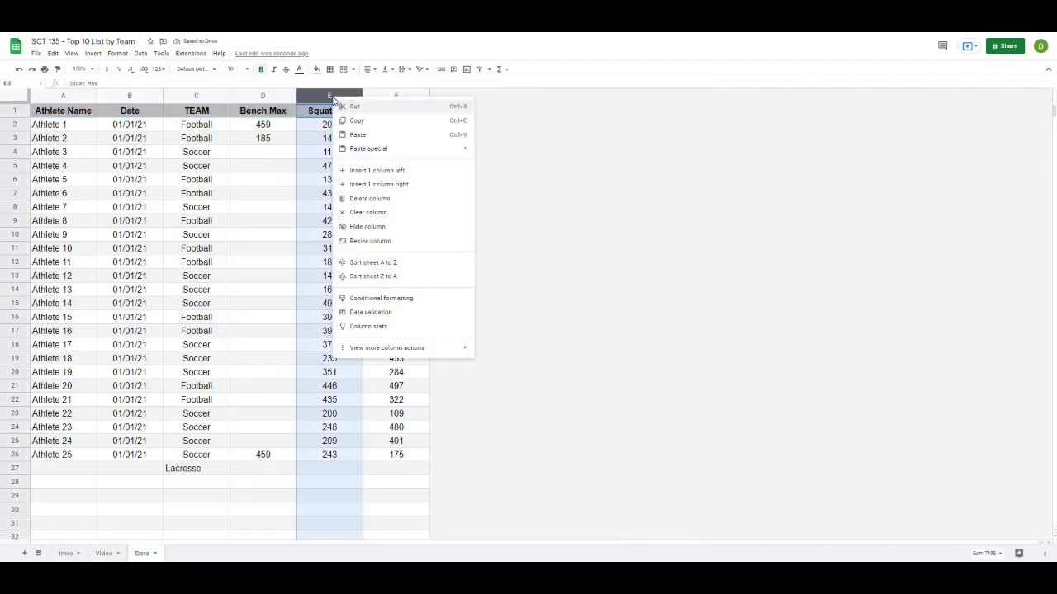
pyautogui.click(385, 171)
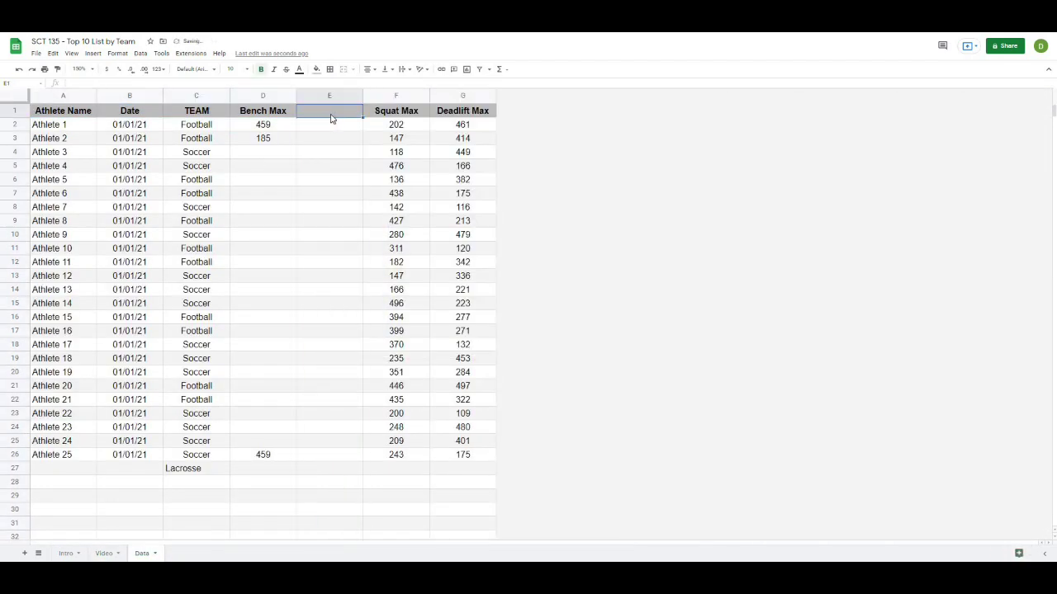
pyautogui.write('Sprint Times')
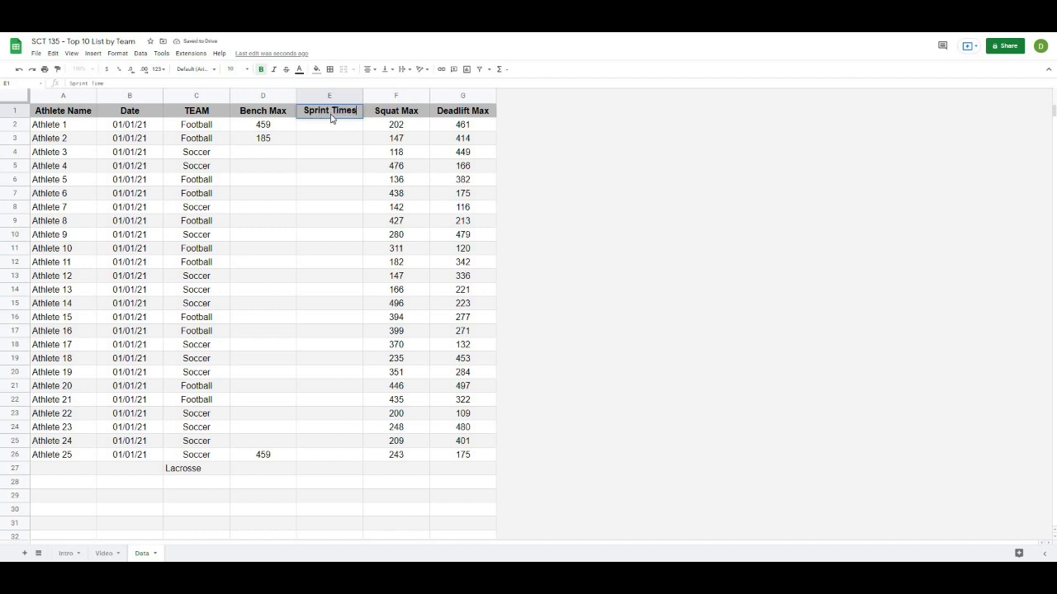
pyautogui.press('Return')
# Choose Sprint Times from the D2 dropdown on the Video sheet
pyautogui.click(106, 554)
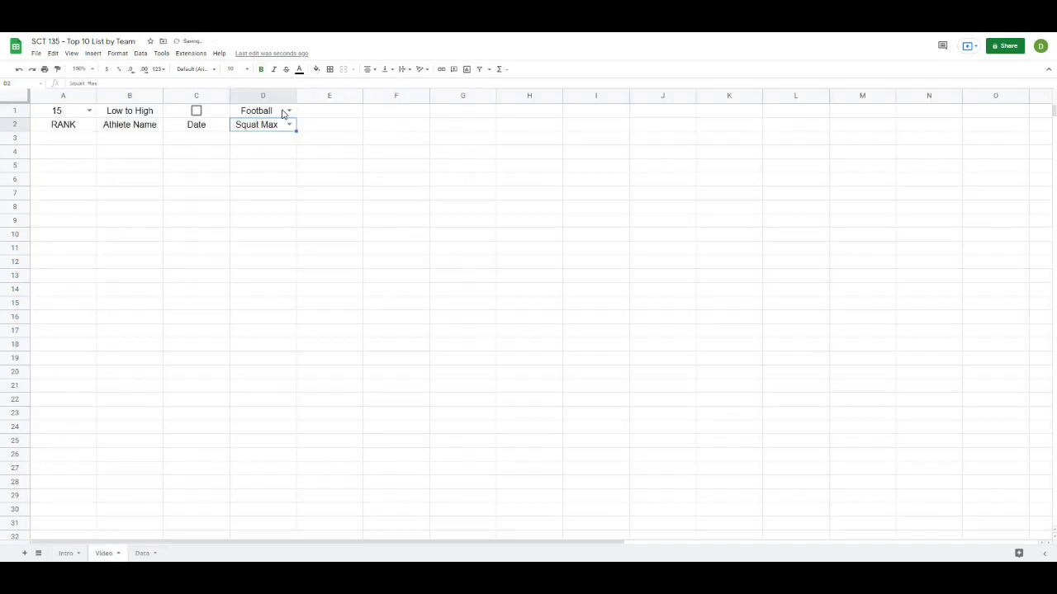
pyautogui.click(289, 124)
pyautogui.click(262, 156)
pyautogui.click(375, 167)
pyautogui.click(404, 186)
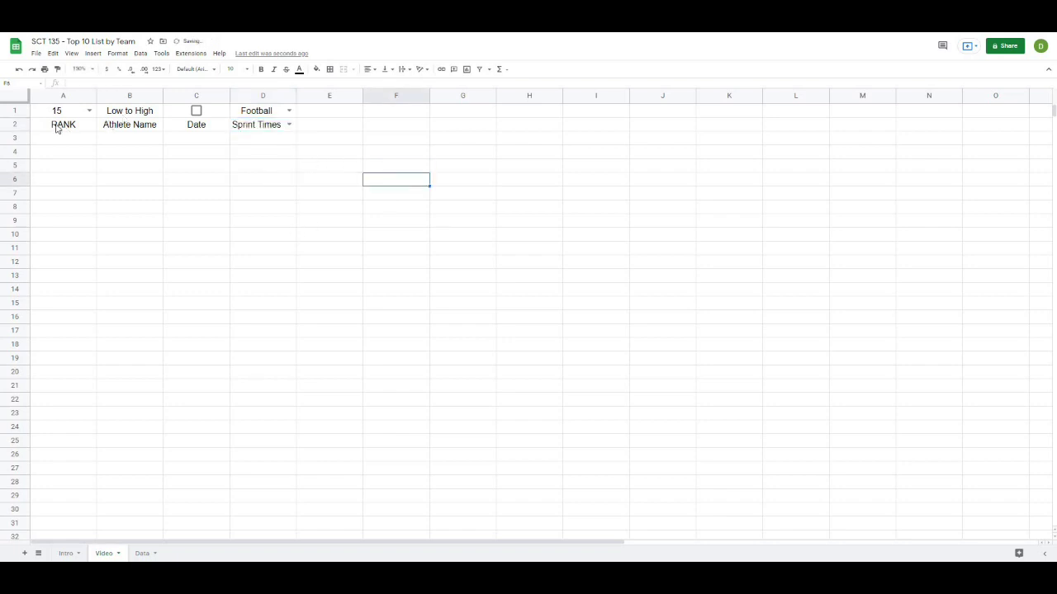
# Fill the header cells A2:D2 with black
pyautogui.moveTo(56, 128); pyautogui.dragTo(262, 130)
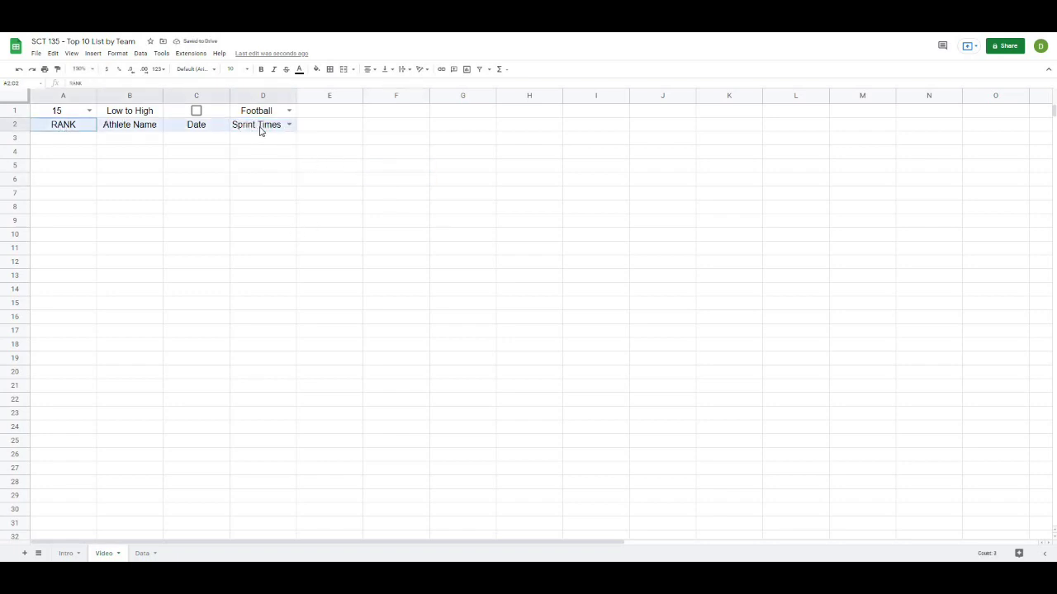
pyautogui.click(317, 68)
pyautogui.click(315, 97)
pyautogui.click(313, 95)
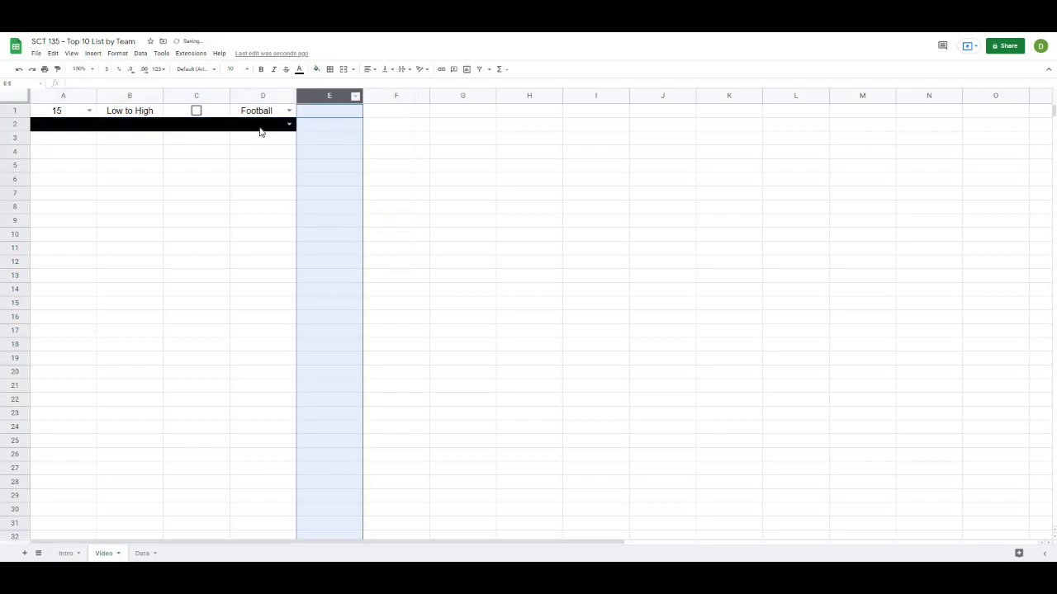
# Make the header text in A2:D2 white and bold
pyautogui.moveTo(260, 132); pyautogui.dragTo(80, 137)
pyautogui.click(299, 69)
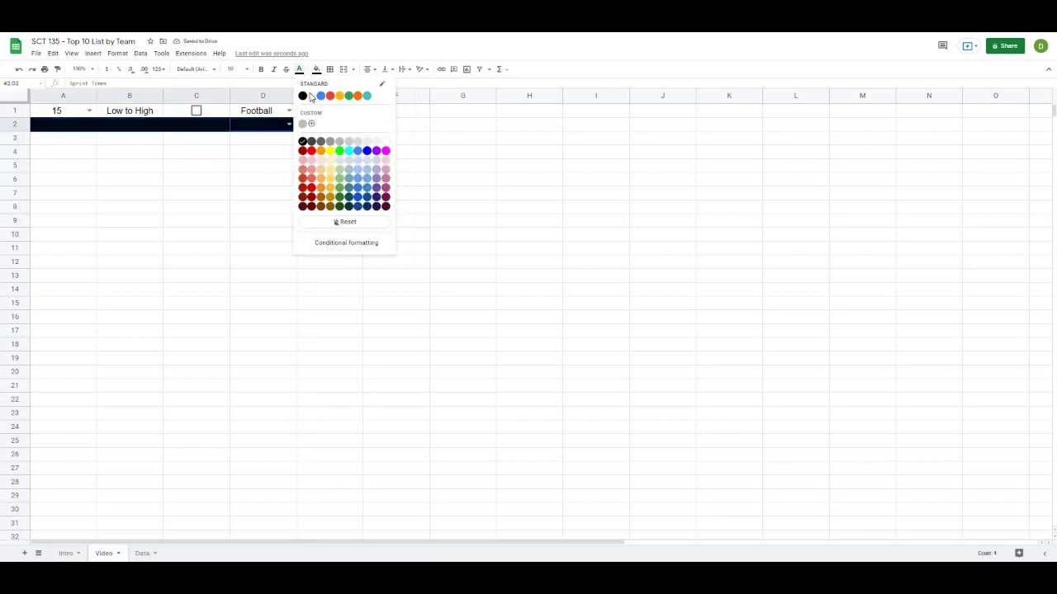
pyautogui.click(311, 97)
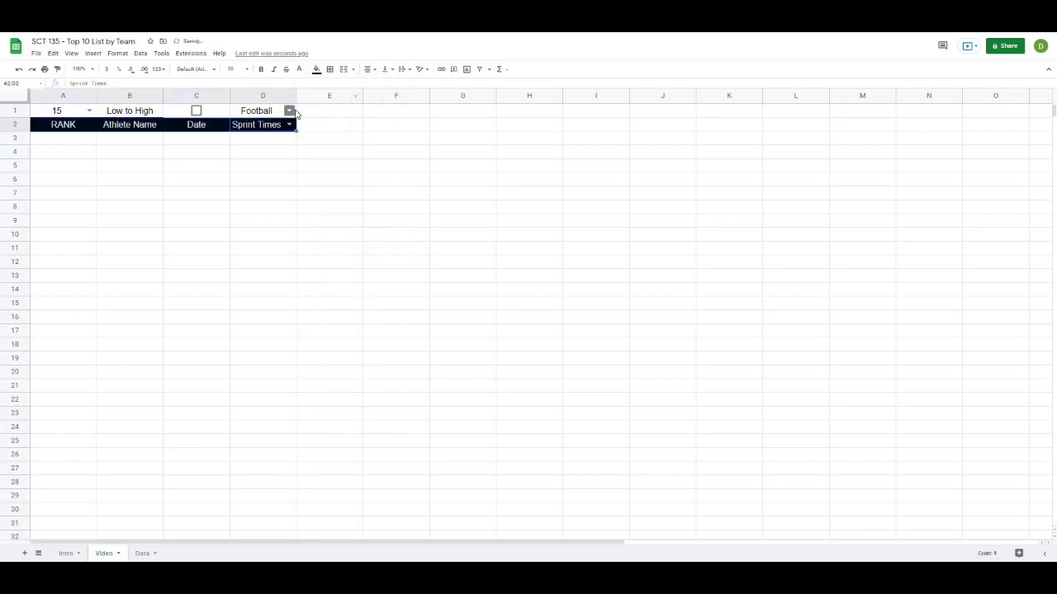
pyautogui.hotkey('ctrl', 'b')
pyautogui.click(354, 227)
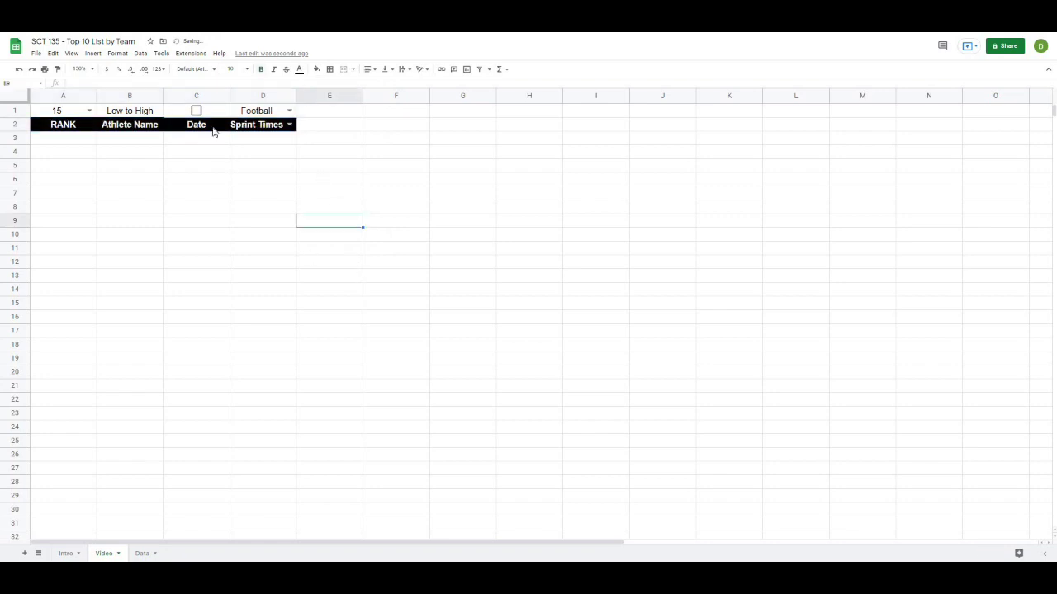
pyautogui.click(476, 238)
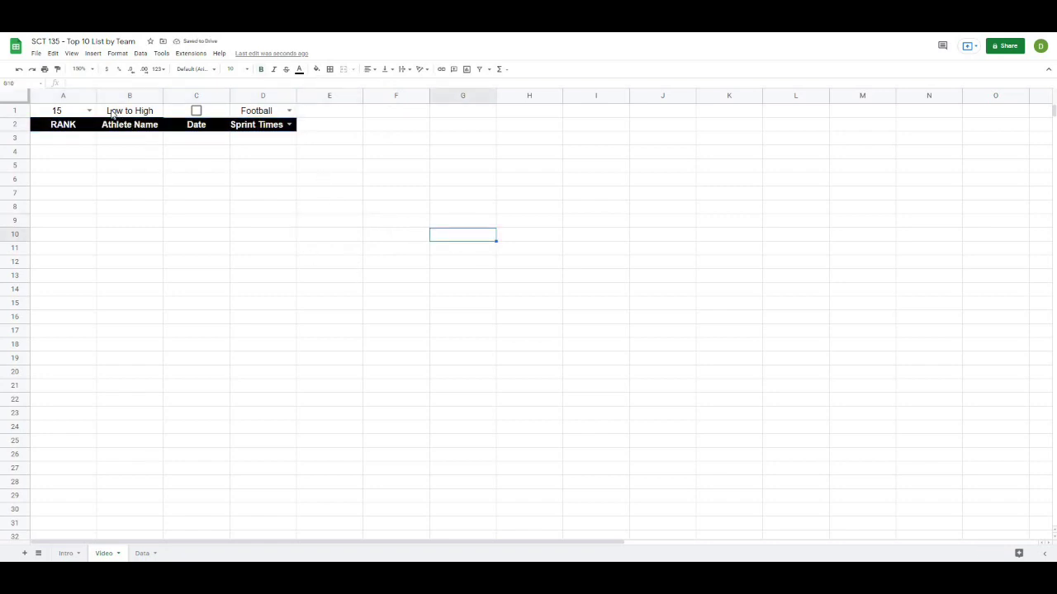
pyautogui.click(135, 179)
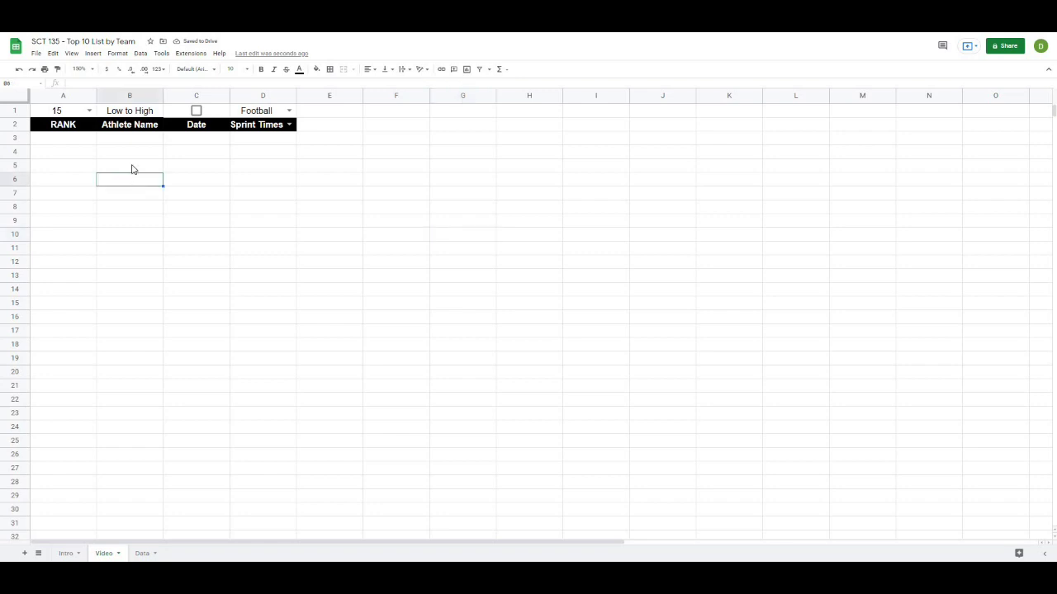
# Start a FILTER formula in B3 of the Video sheet with an array that begins with Data!A2:B
pyautogui.click(123, 140)
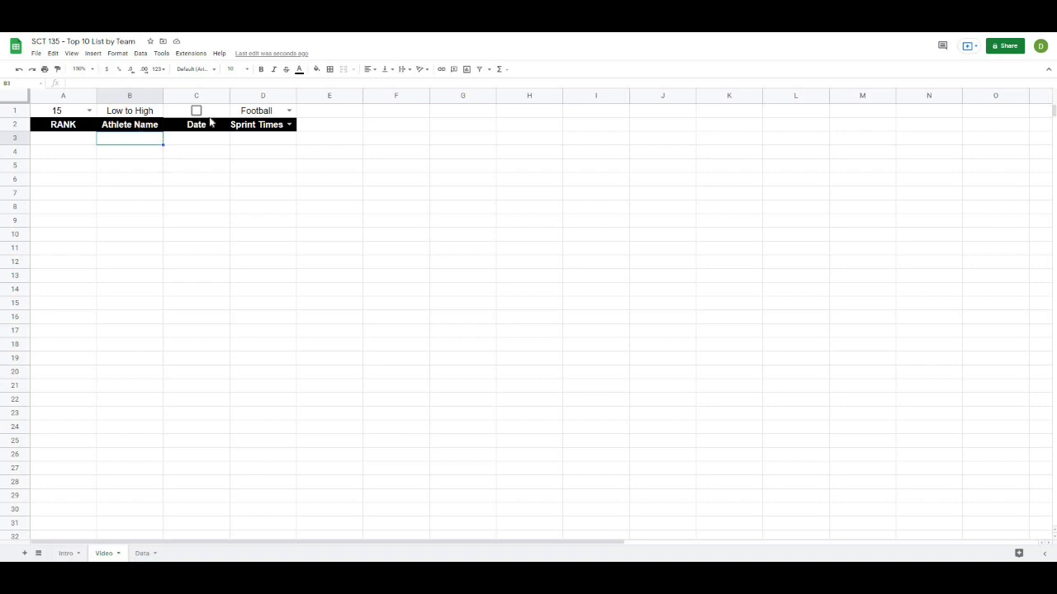
pyautogui.click(199, 206)
pyautogui.click(151, 142)
pyautogui.click(89, 84)
pyautogui.write('=filter(')
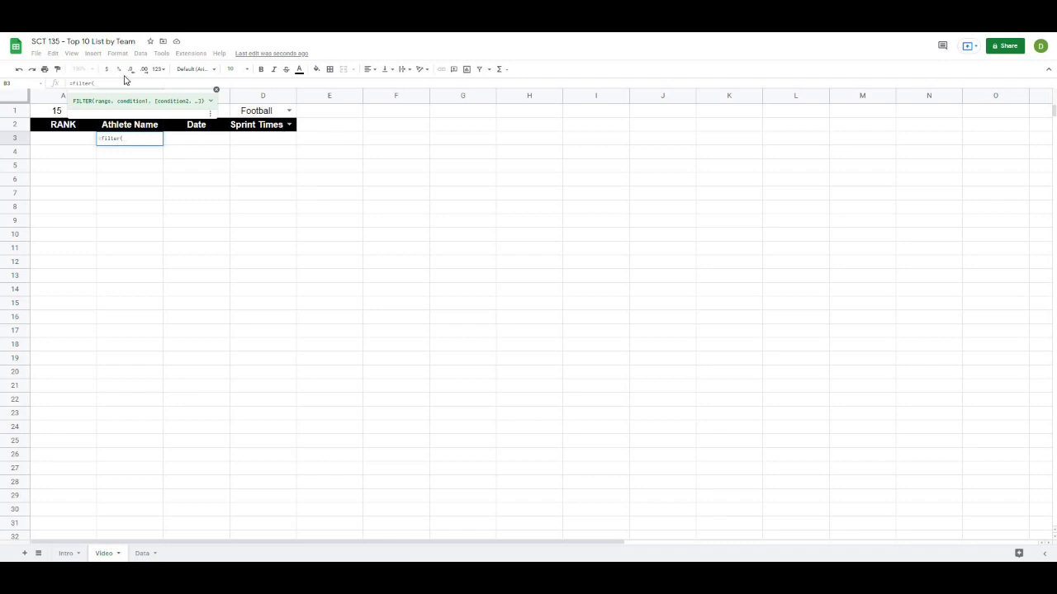
pyautogui.write('(')
pyautogui.click(142, 553)
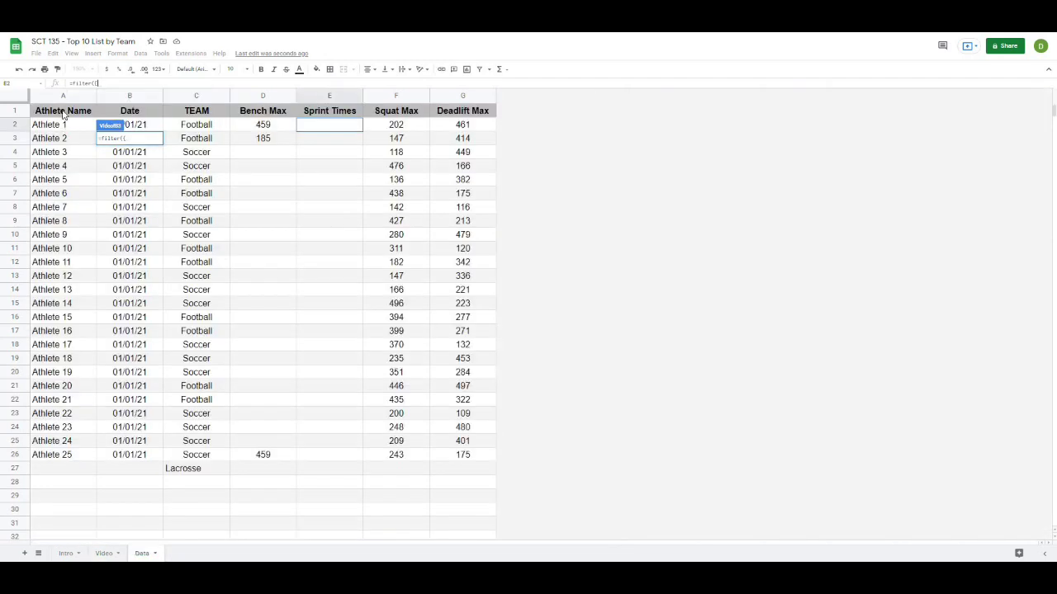
pyautogui.moveTo(63, 97); pyautogui.dragTo(120, 96)
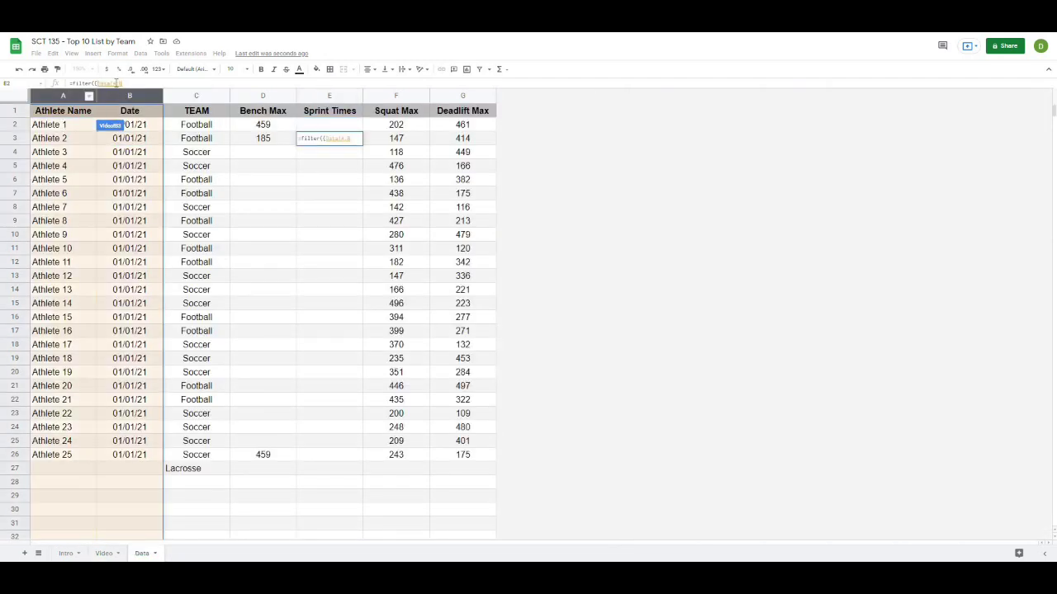
pyautogui.click(121, 84)
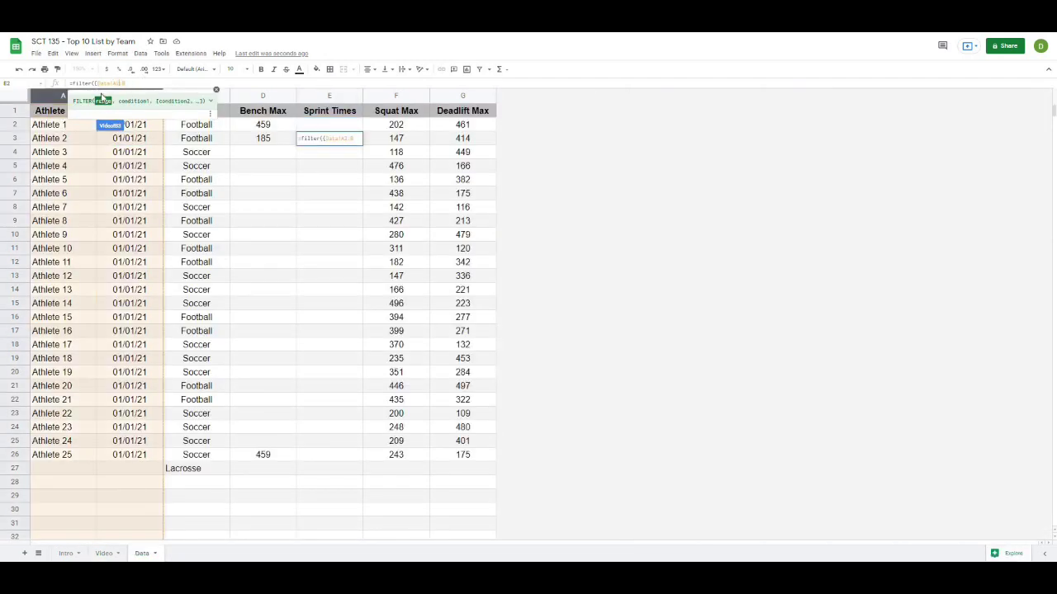
pyautogui.write('2')
pyautogui.press('Return')
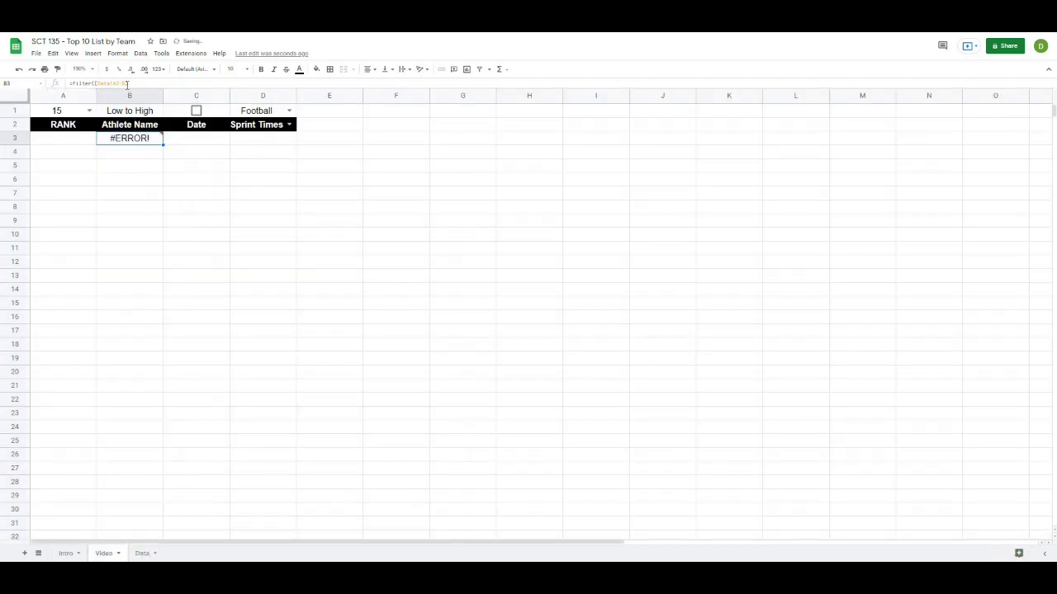
# Add an INDEX over Data!A2:G with an empty row argument as the second array element in B3's FILTER formula
pyautogui.click(126, 82)
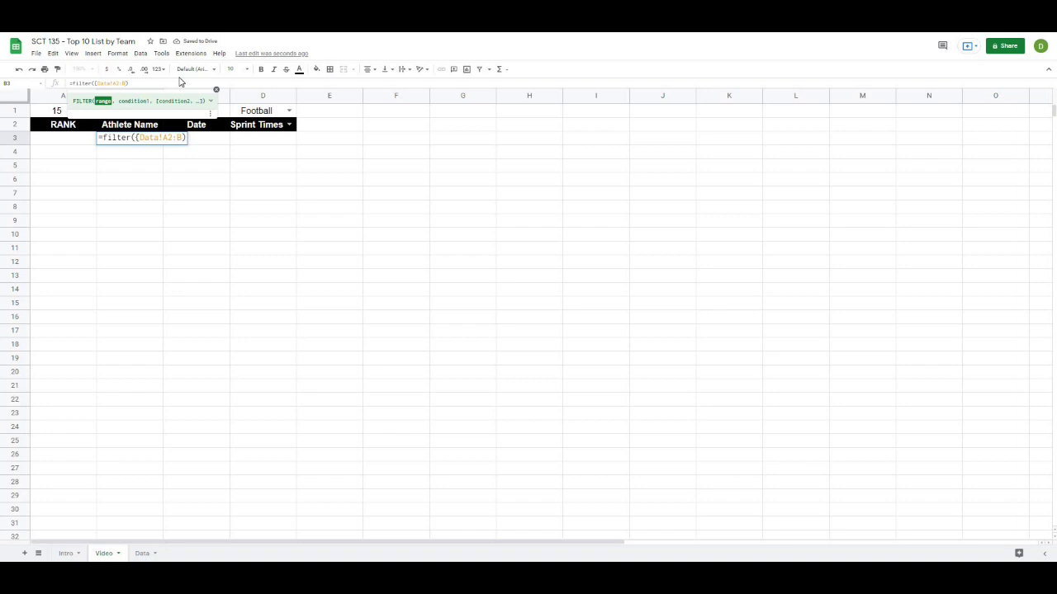
pyautogui.write(',')
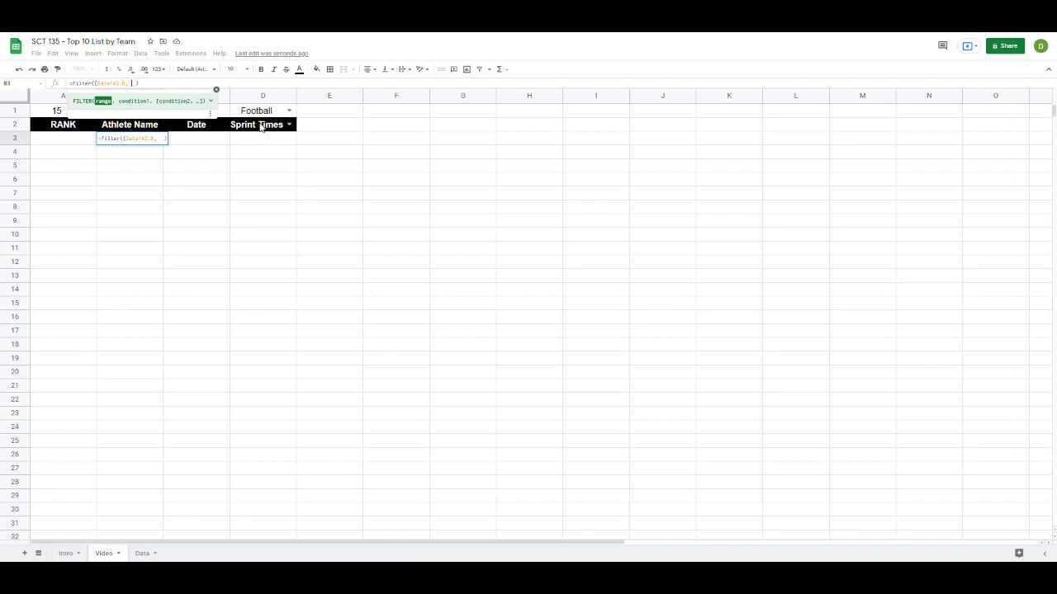
pyautogui.click(131, 82)
pyautogui.write('index')
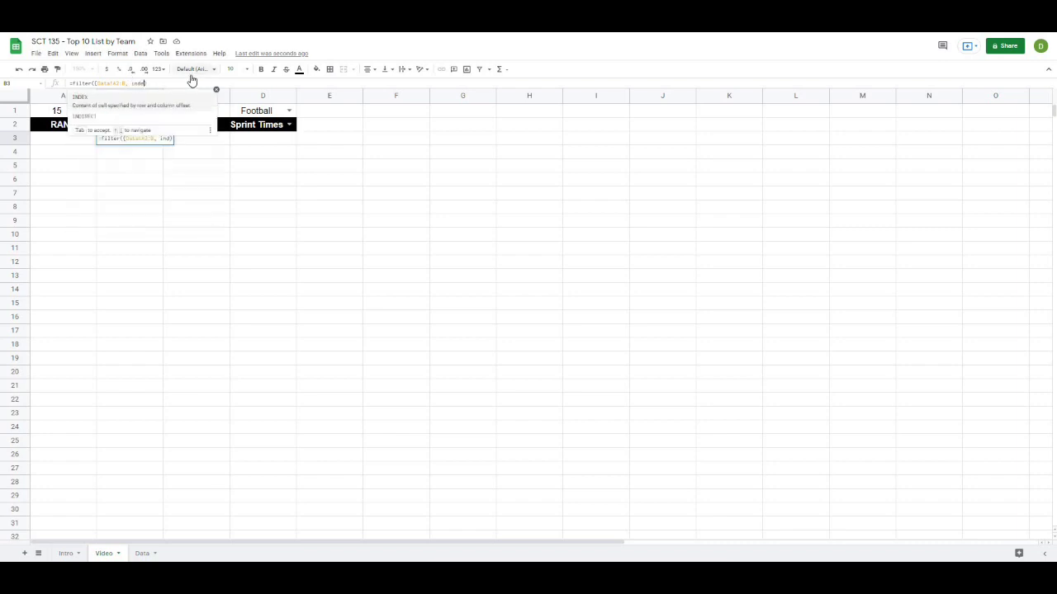
pyautogui.write('(')
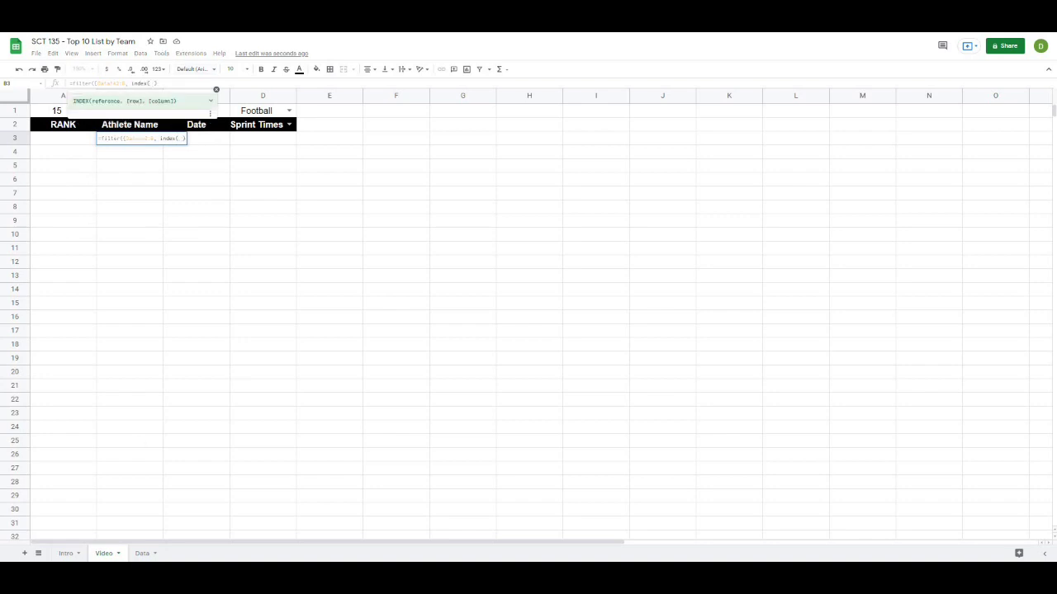
pyautogui.click(142, 554)
pyautogui.moveTo(54, 95); pyautogui.dragTo(487, 97)
pyautogui.click(171, 82)
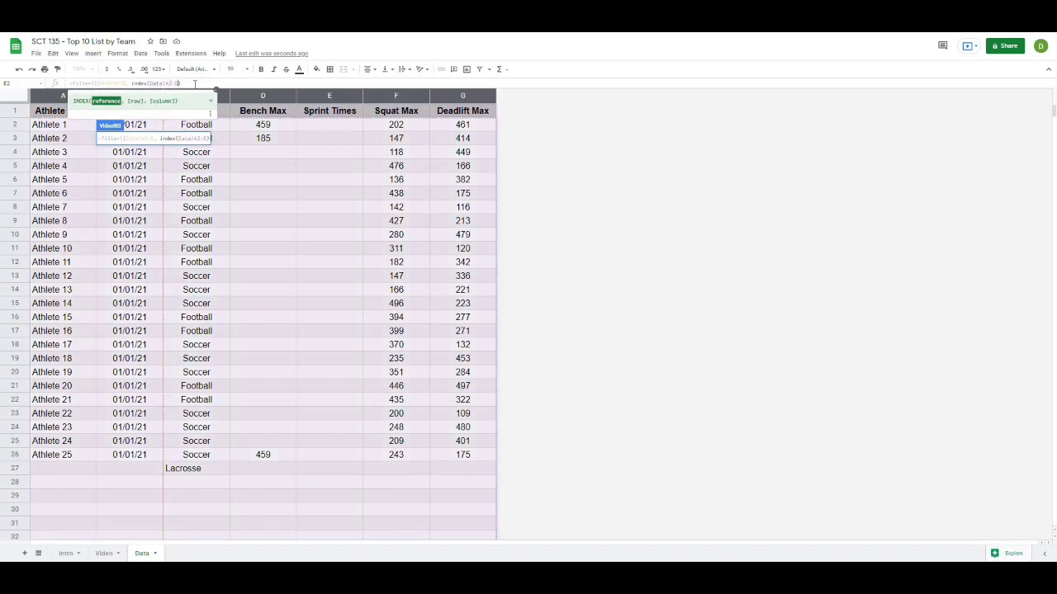
pyautogui.write(', ')
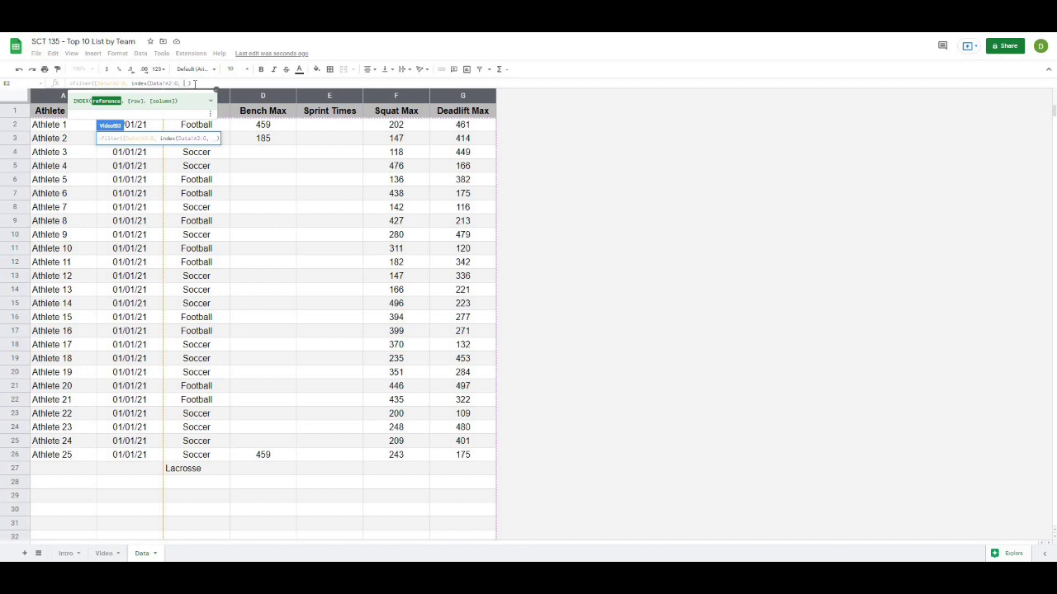
pyautogui.write(',')
# Set the INDEX column argument in B3 to match(D2, Data!1:1, false) and enter the formula
pyautogui.write('match(')
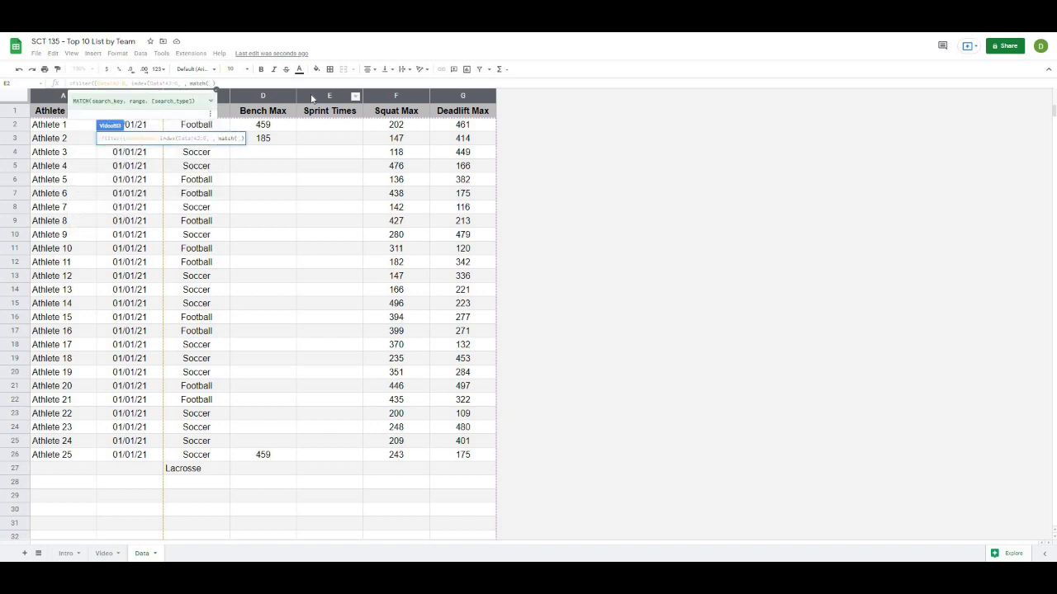
pyautogui.click(104, 553)
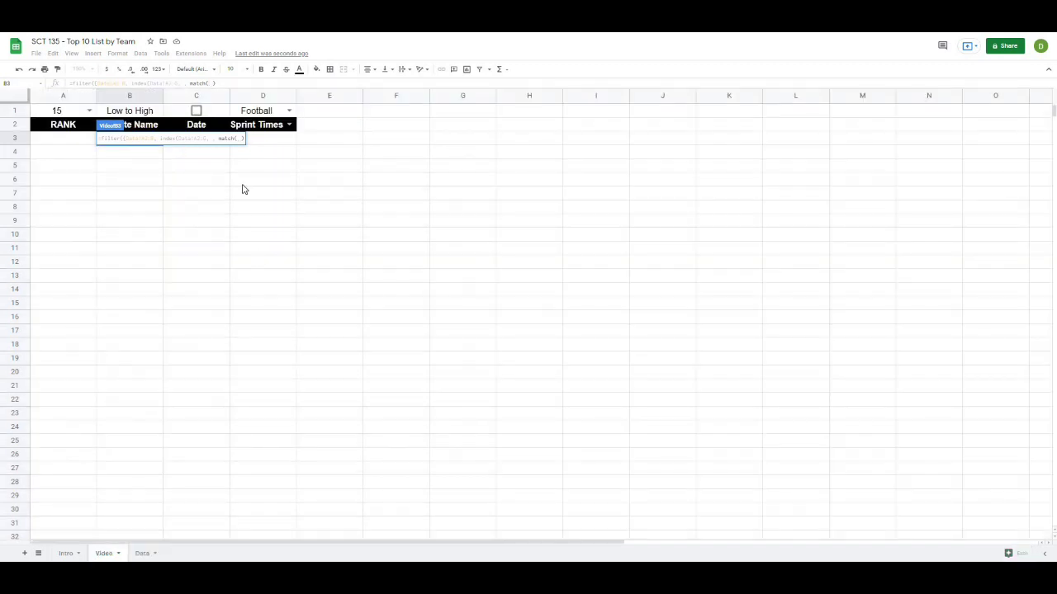
pyautogui.click(264, 132)
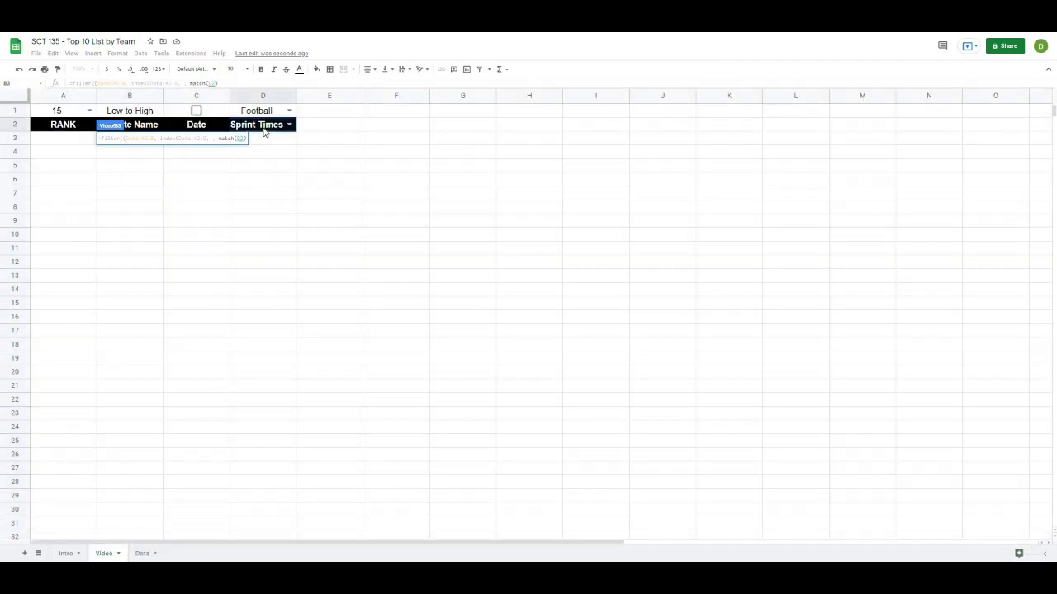
pyautogui.write(',')
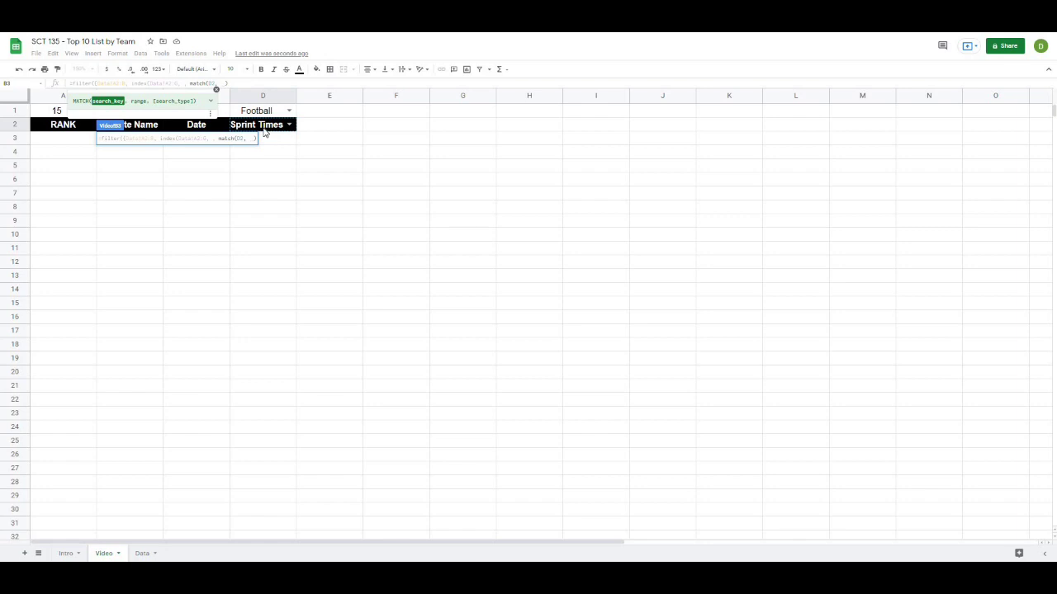
pyautogui.click(144, 553)
pyautogui.click(14, 110)
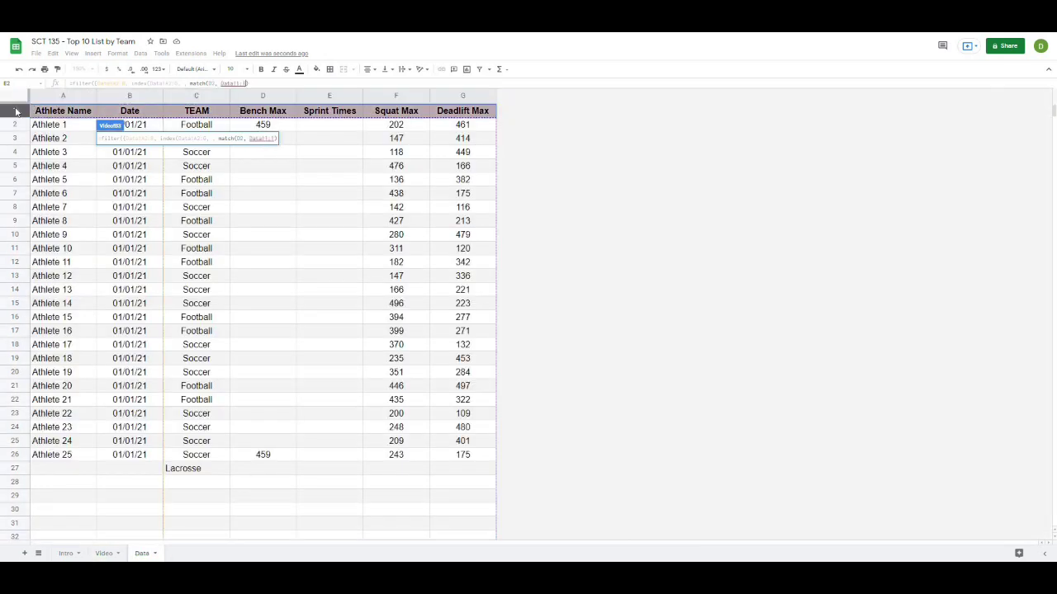
pyautogui.write(', false')
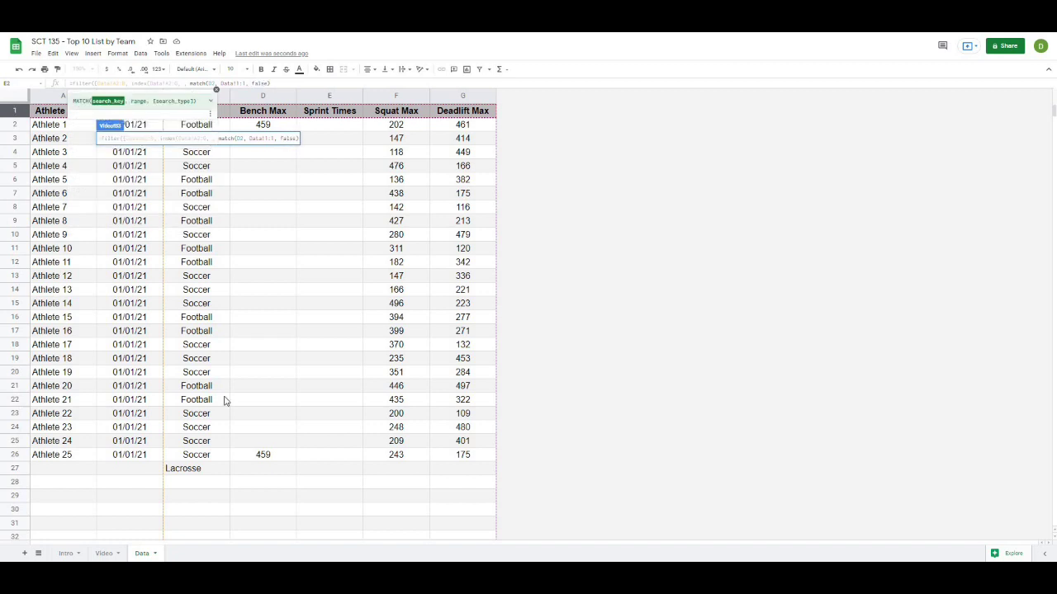
pyautogui.click(114, 552)
pyautogui.press('Return')
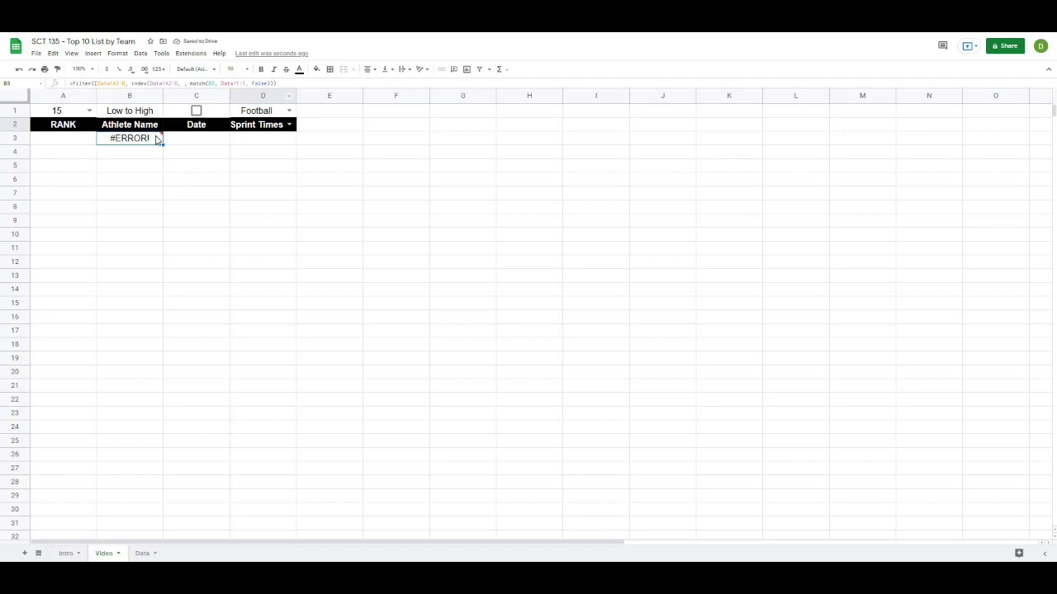
# Add the condition Data!A2:A <> "" to the FILTER formula in B3 to exclude rows without an athlete name
pyautogui.click(242, 83)
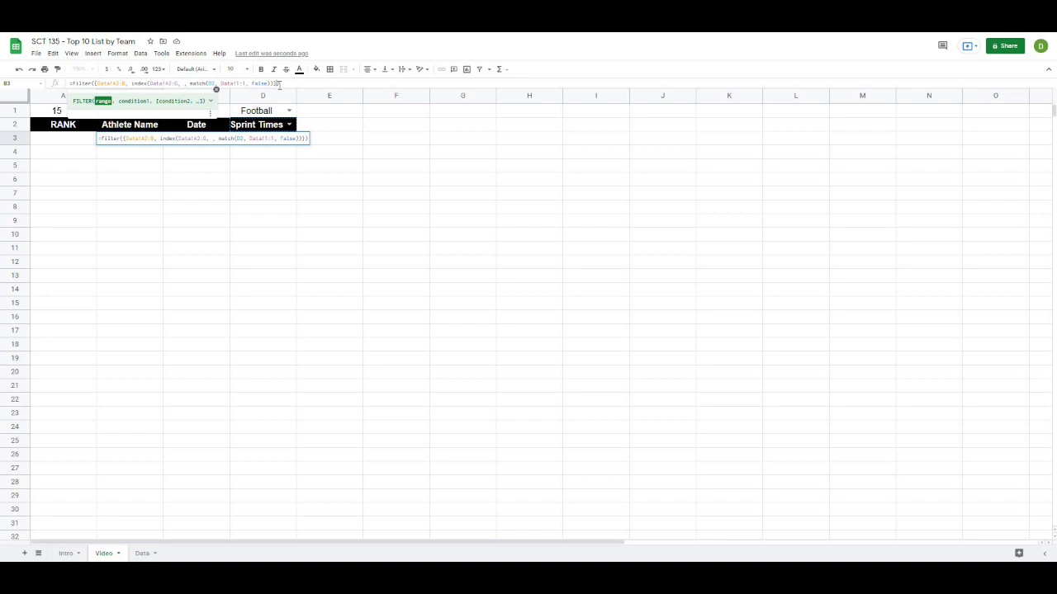
pyautogui.write(',')
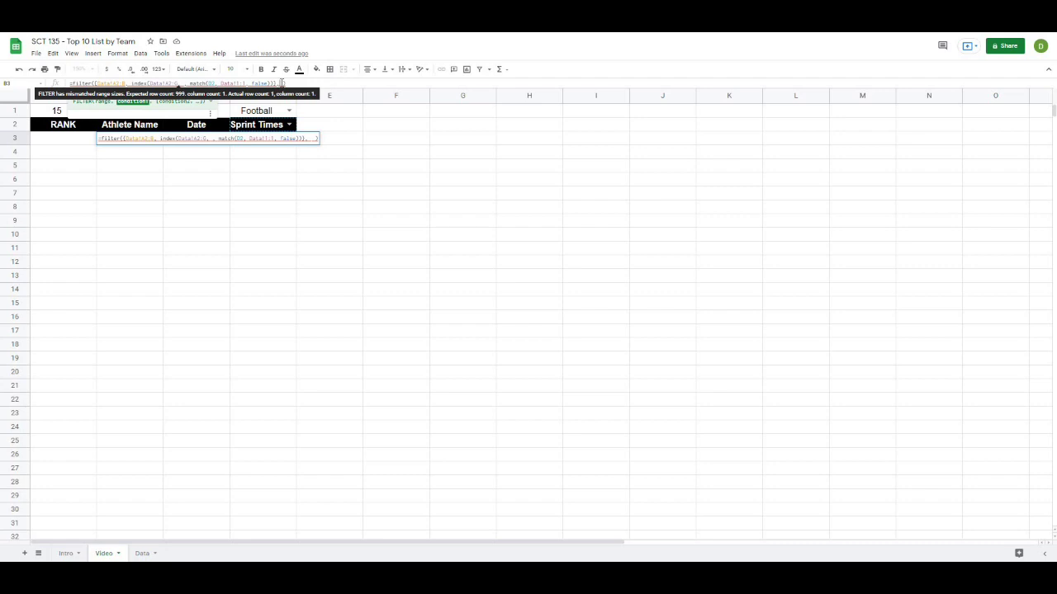
pyautogui.write('Data')
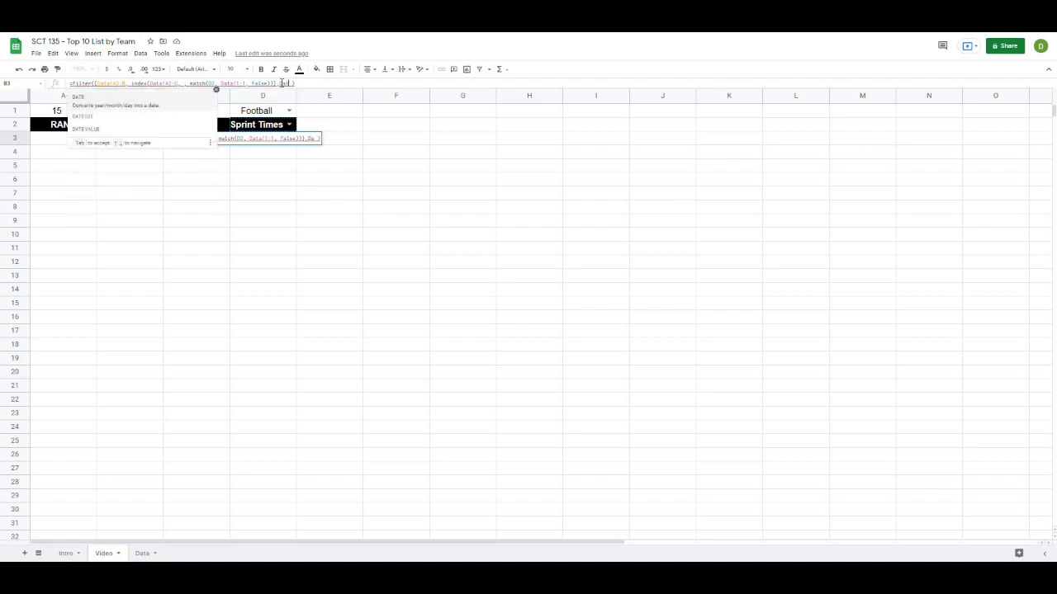
pyautogui.write('!A2:')
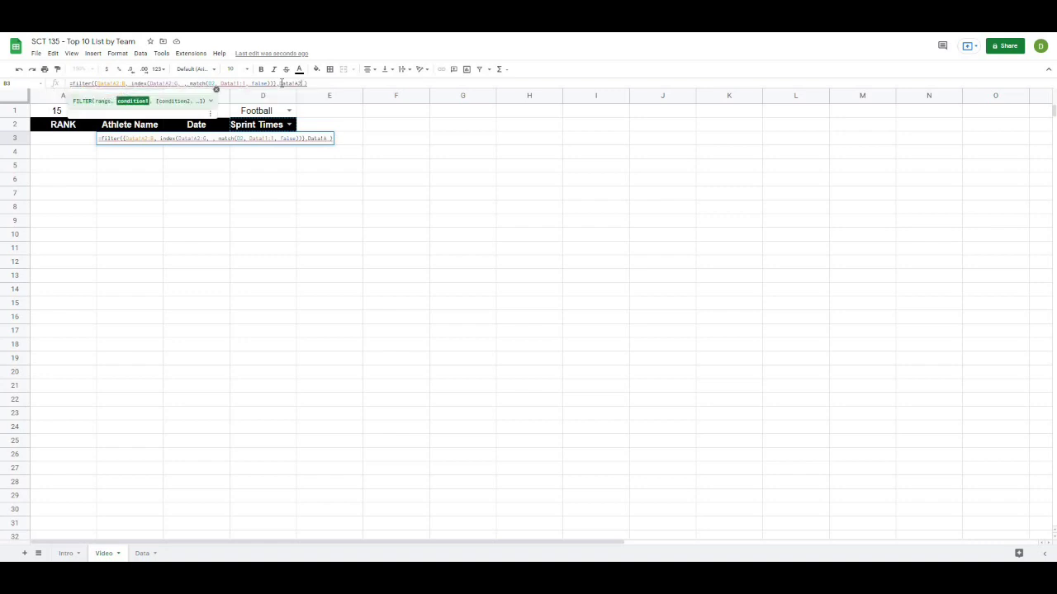
pyautogui.write('A <>')
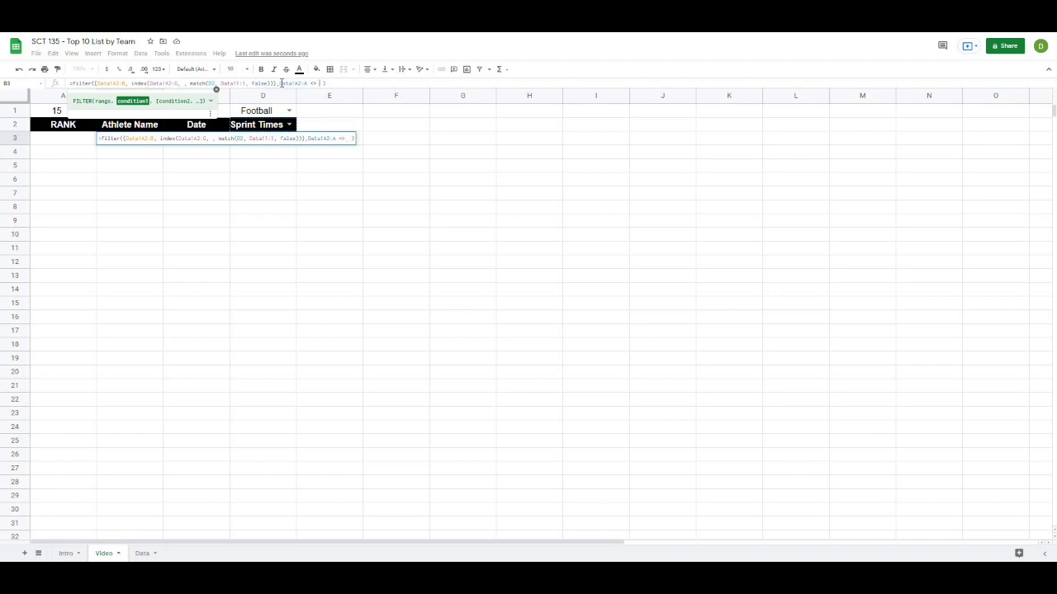
pyautogui.write('""')
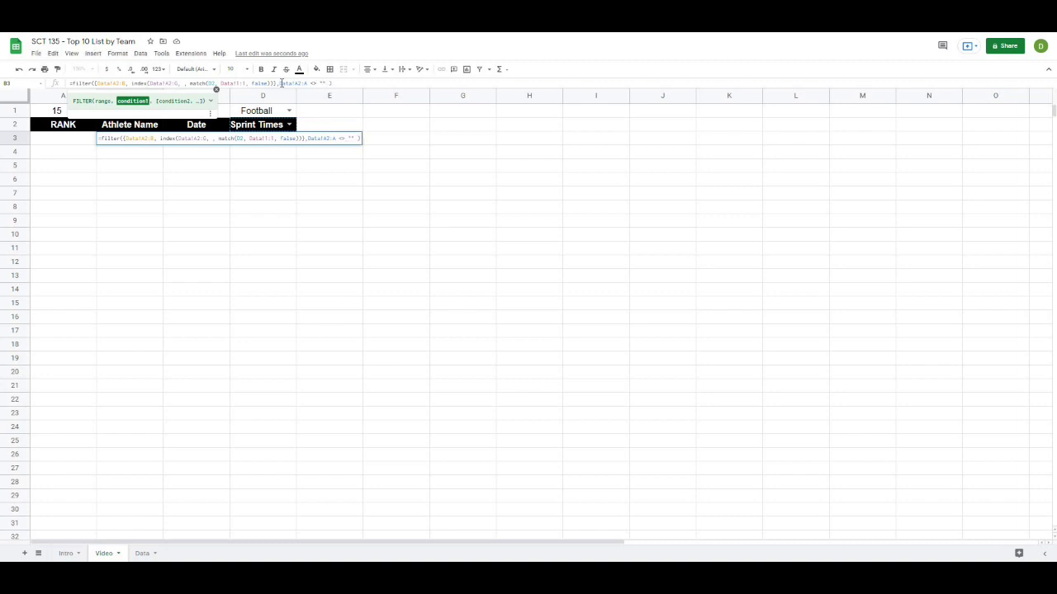
pyautogui.press('Return')
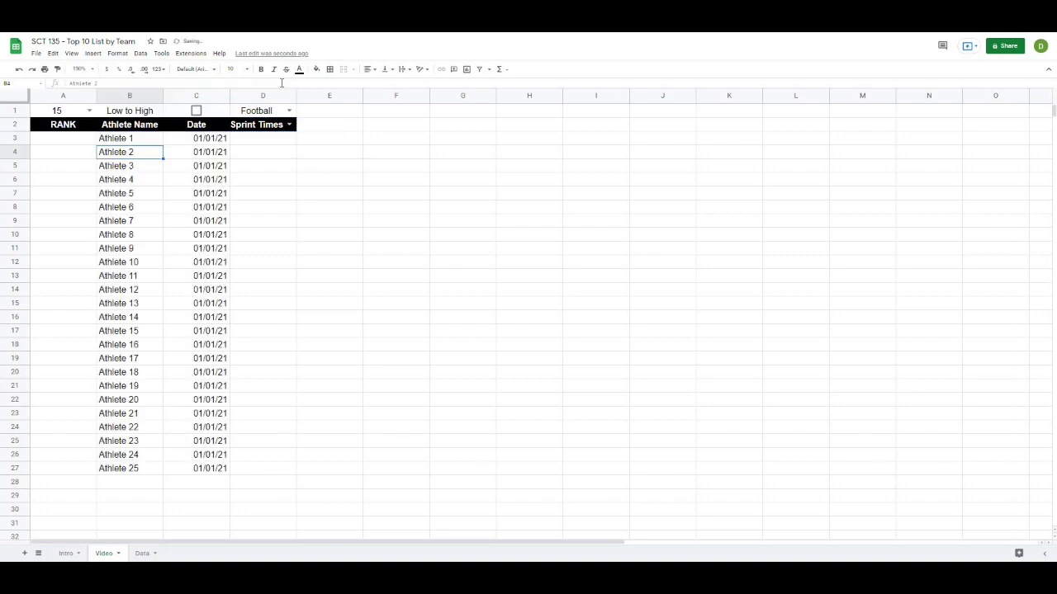
# Test the D2 dropdown with Bench Max and Squat Max, leaving Squat Max selected
pyautogui.click(289, 124)
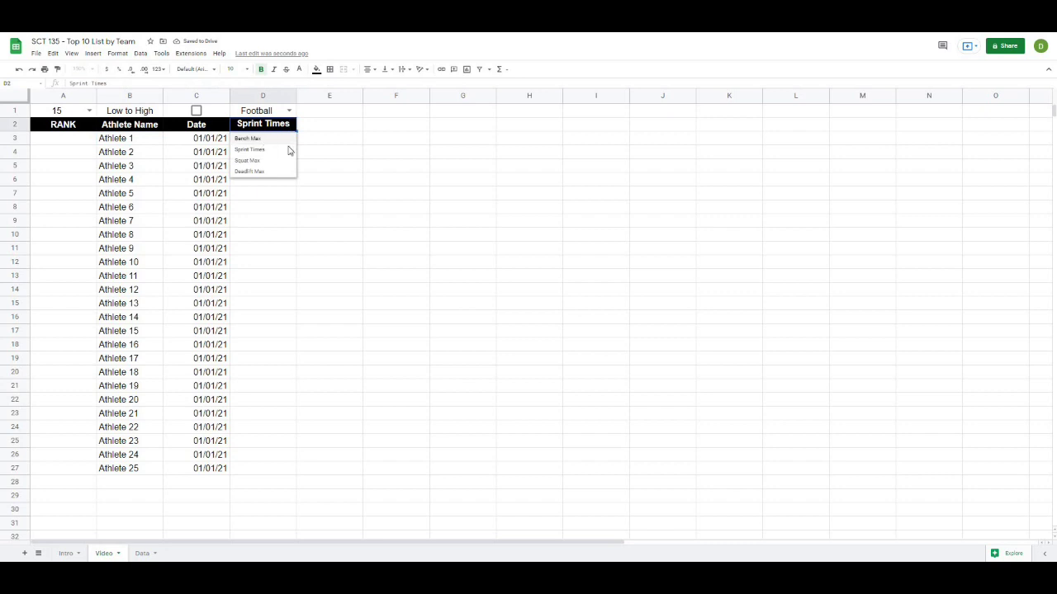
pyautogui.click(272, 139)
pyautogui.click(404, 182)
pyautogui.click(289, 124)
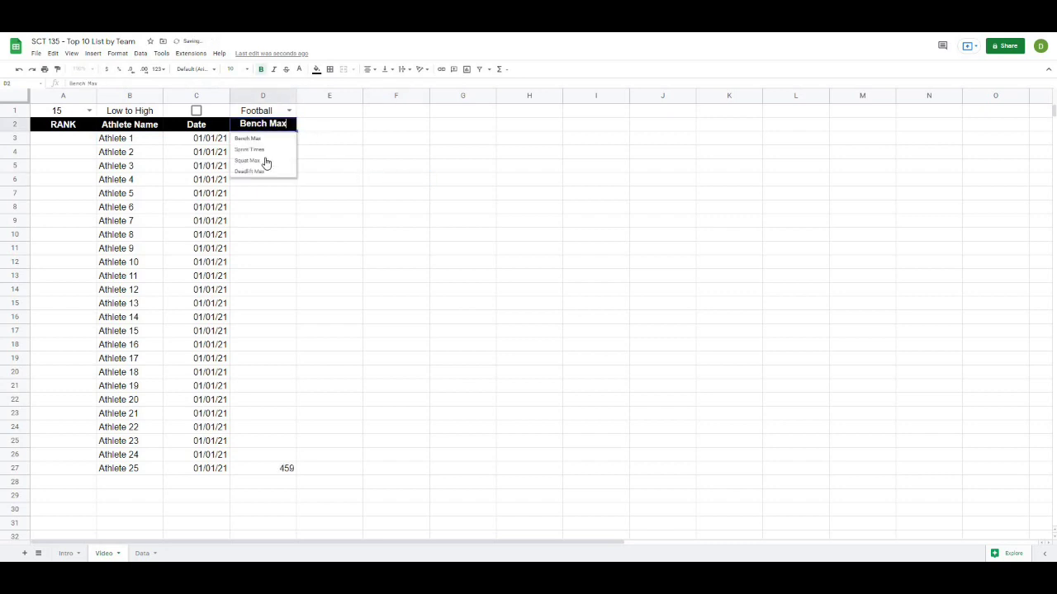
pyautogui.click(265, 161)
pyautogui.click(399, 192)
# Add a second condition to B3's FILTER formula, index(Data!A2:G, , match(D2, Data!1:1, false)) <> "", to exclude blank test results
pyautogui.click(117, 142)
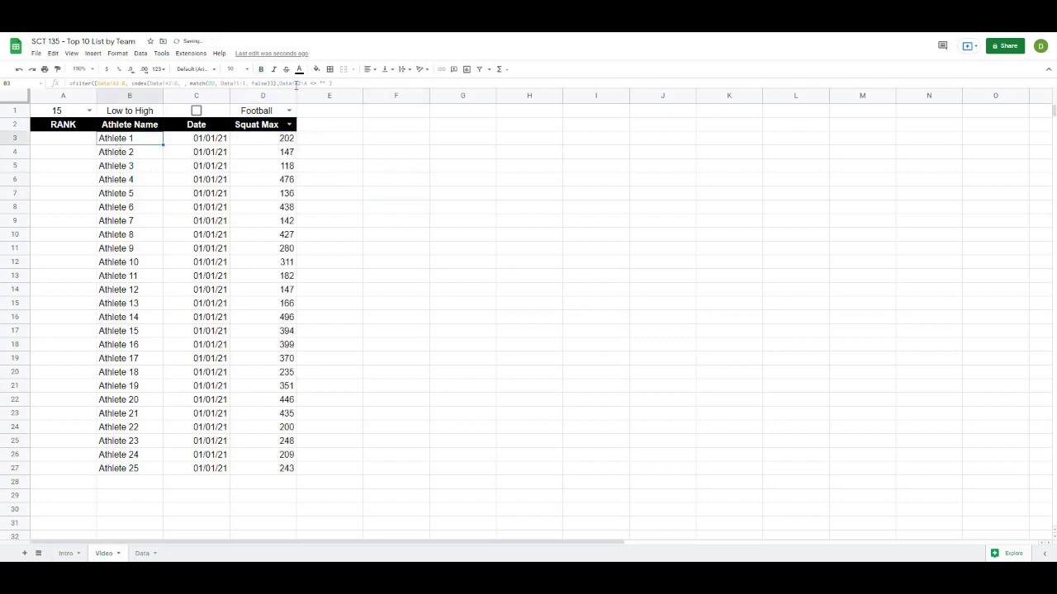
pyautogui.click(329, 82)
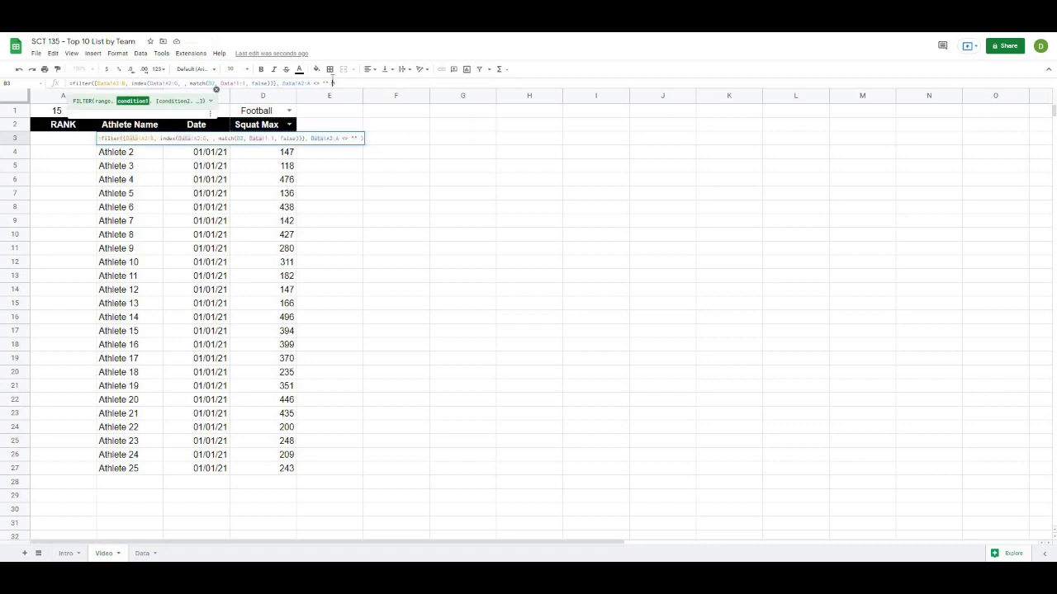
pyautogui.write(',')
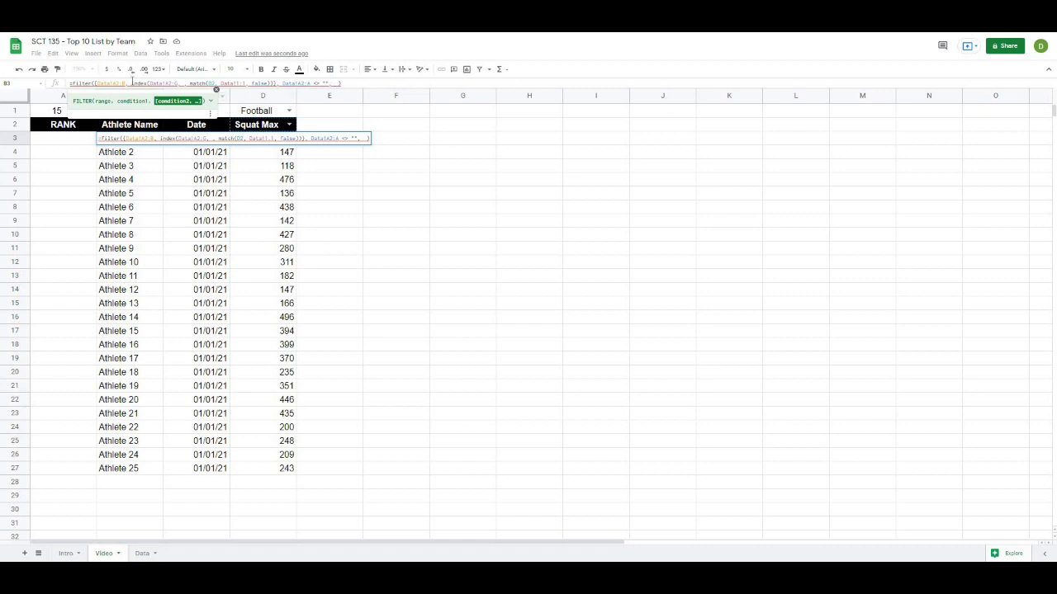
pyautogui.moveTo(130, 83); pyautogui.dragTo(273, 82)
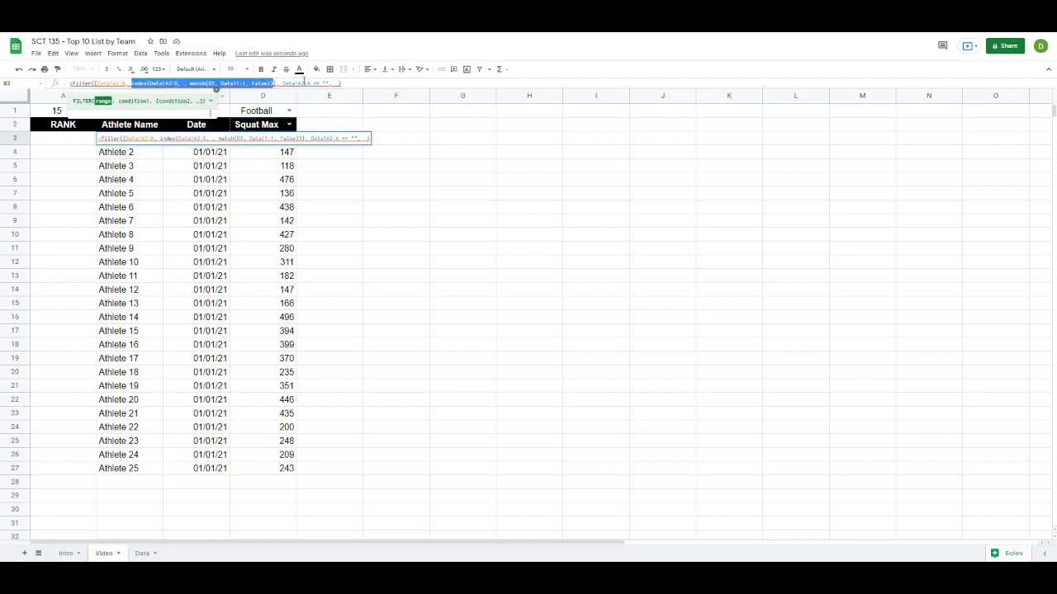
pyautogui.hotkey('ctrl', 'c')
pyautogui.click(335, 82)
pyautogui.hotkey('ctrl', 'v')
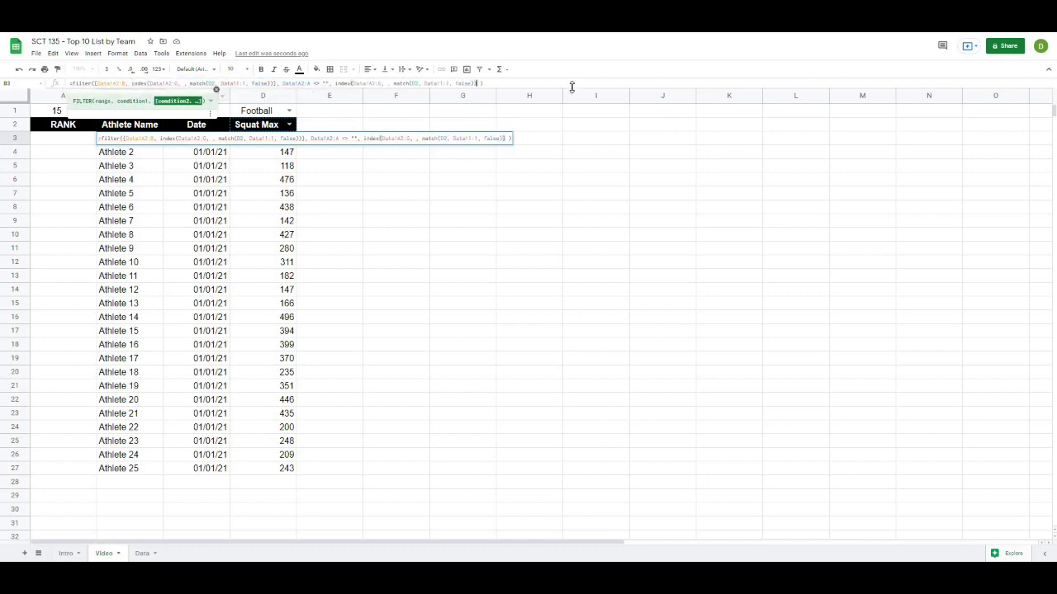
pyautogui.write('<>')
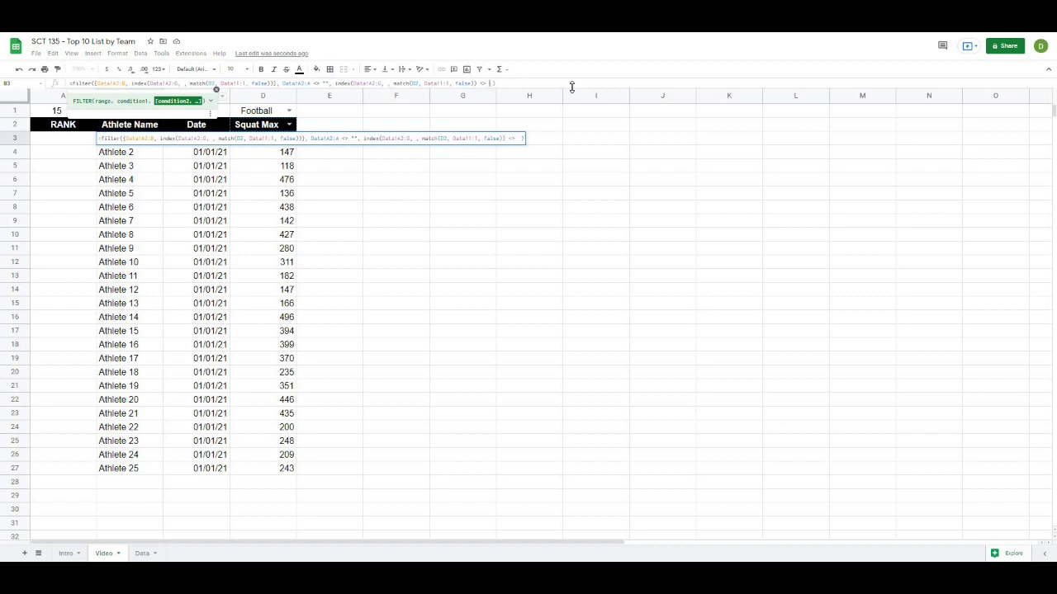
pyautogui.write(' ""')
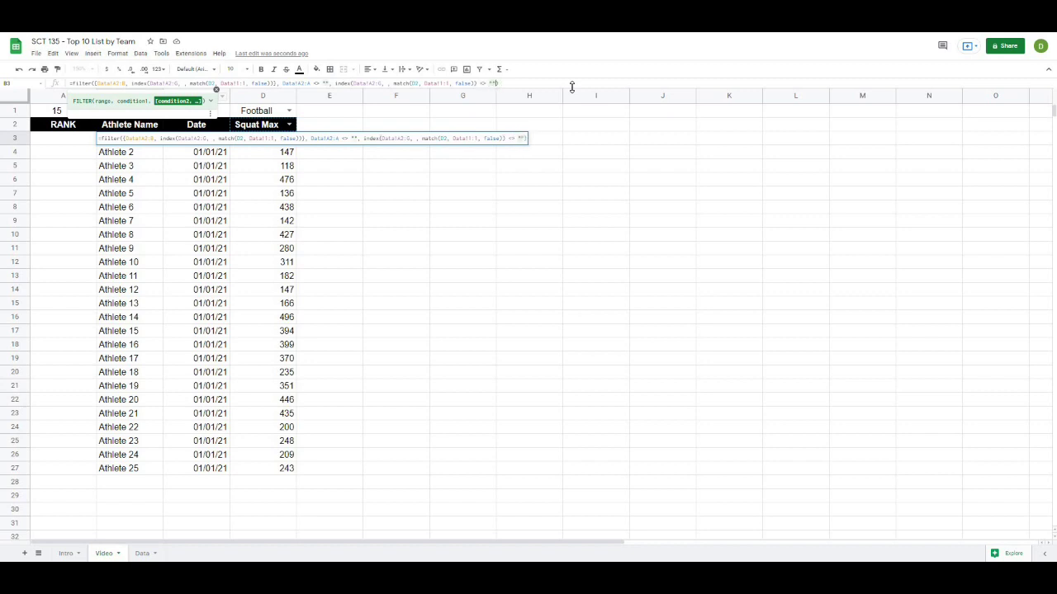
pyautogui.press('Return')
# Test the D2 dropdown with Bench Max and Sprint Times, and return it to Squat Max
pyautogui.click(288, 124)
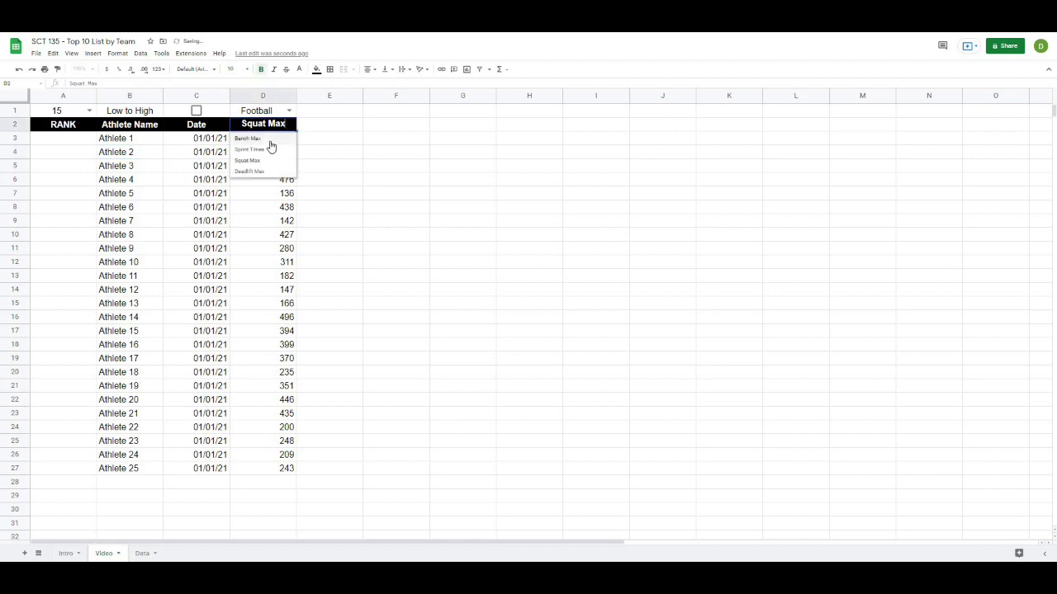
pyautogui.click(271, 147)
pyautogui.click(393, 179)
pyautogui.click(290, 127)
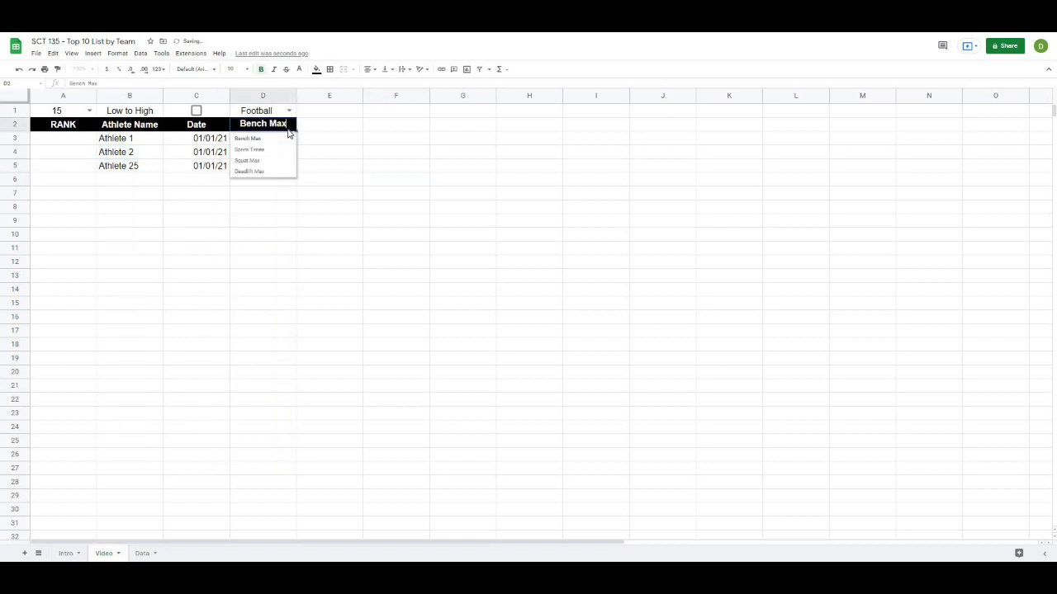
pyautogui.click(279, 149)
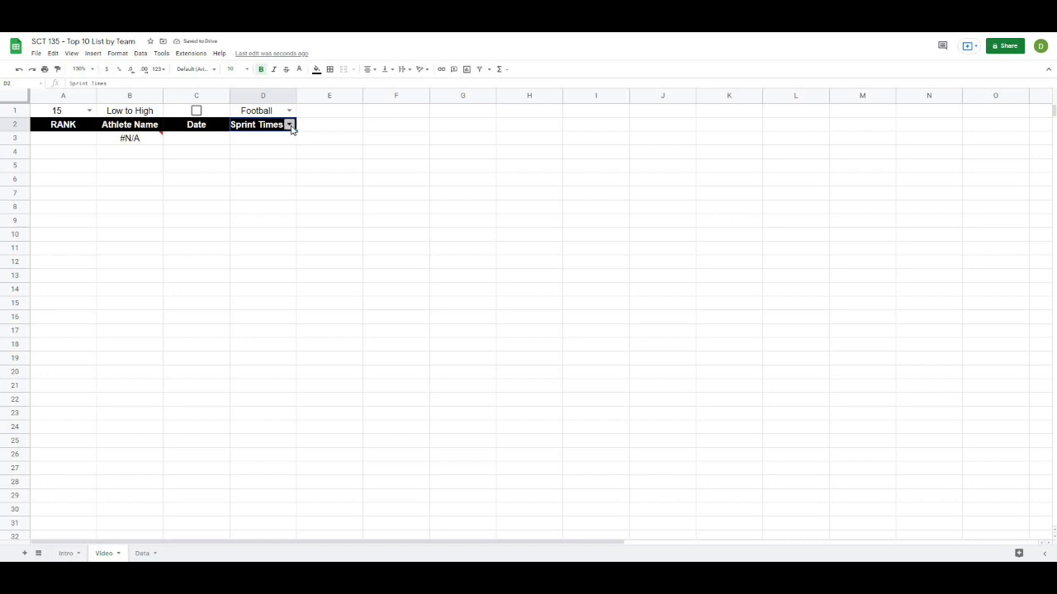
pyautogui.click(289, 125)
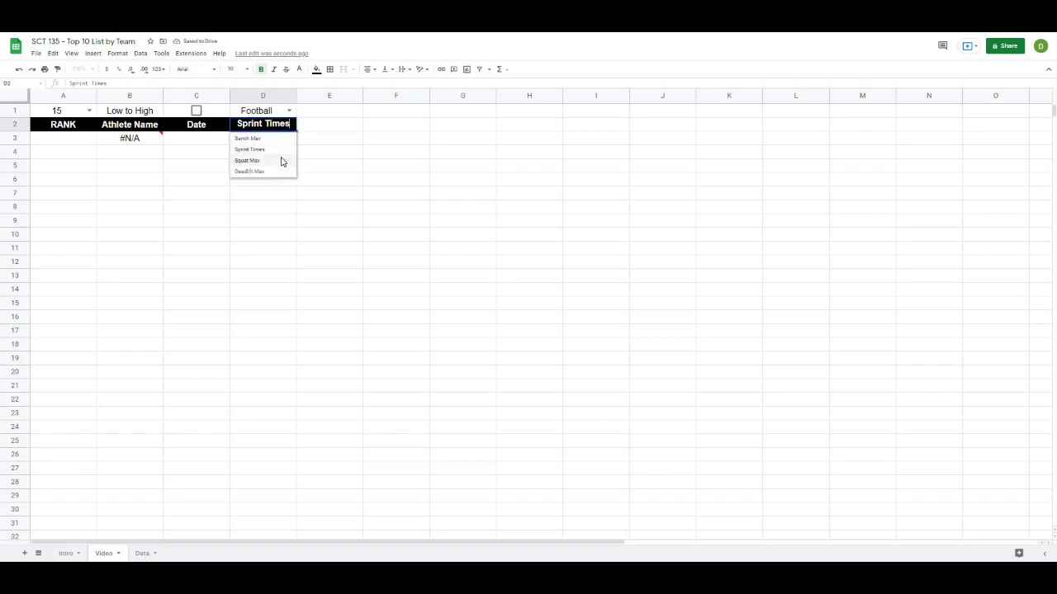
pyautogui.click(280, 160)
# Add the team condition Data!C2:C = D1 to the FILTER formula in B3 and enter the formula
pyautogui.click(134, 140)
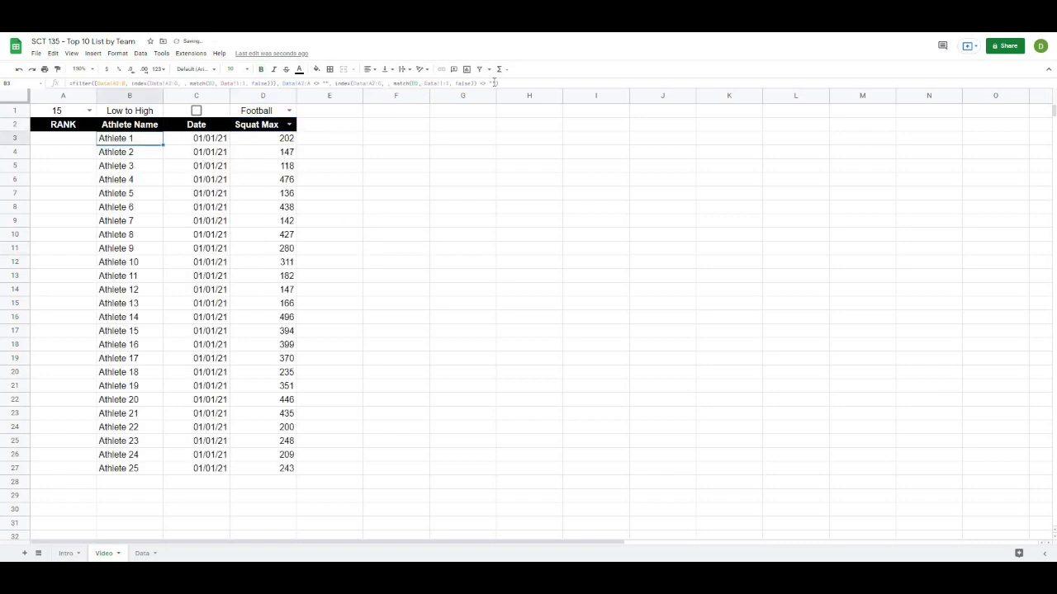
pyautogui.click(524, 81)
pyautogui.write(',')
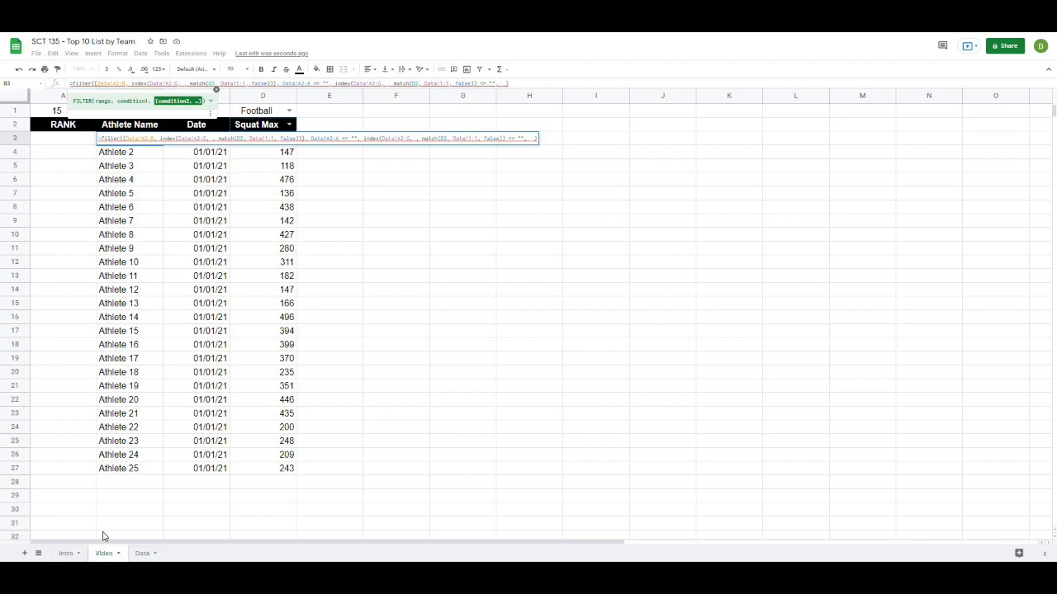
pyautogui.click(138, 553)
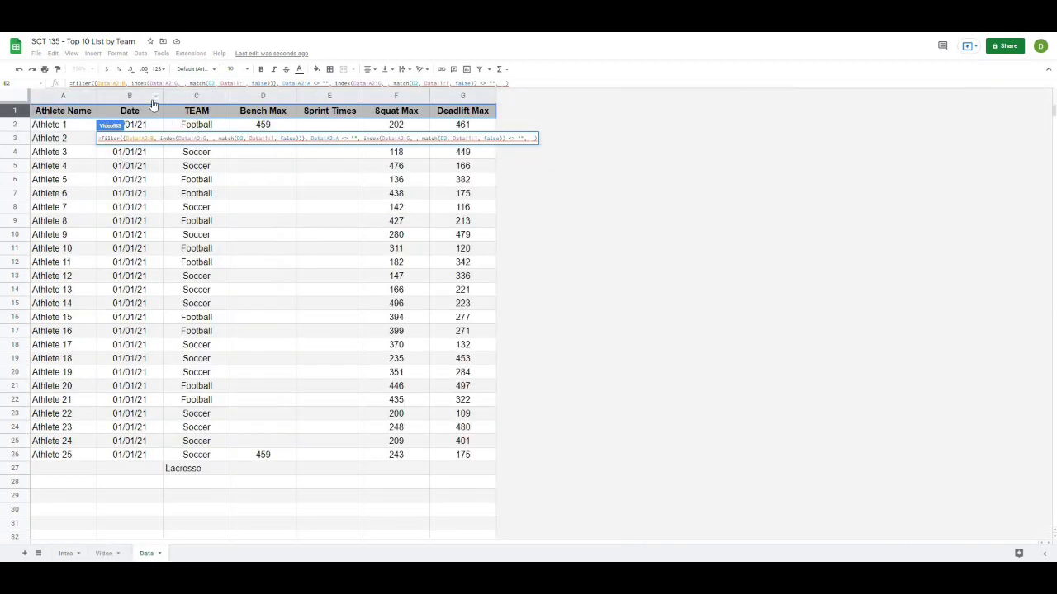
pyautogui.click(206, 96)
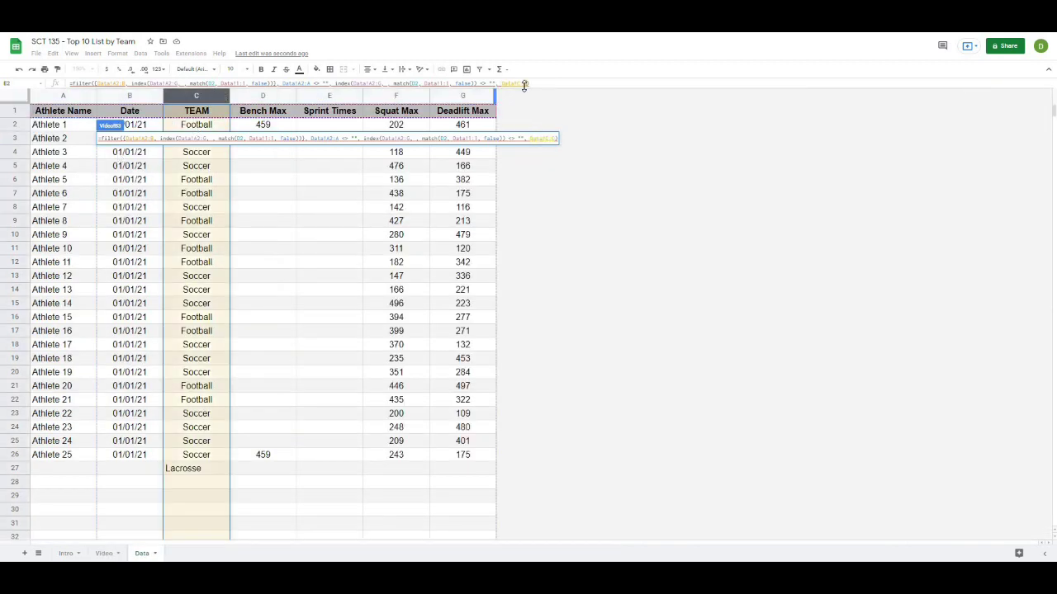
pyautogui.click(523, 83)
pyautogui.write(',')
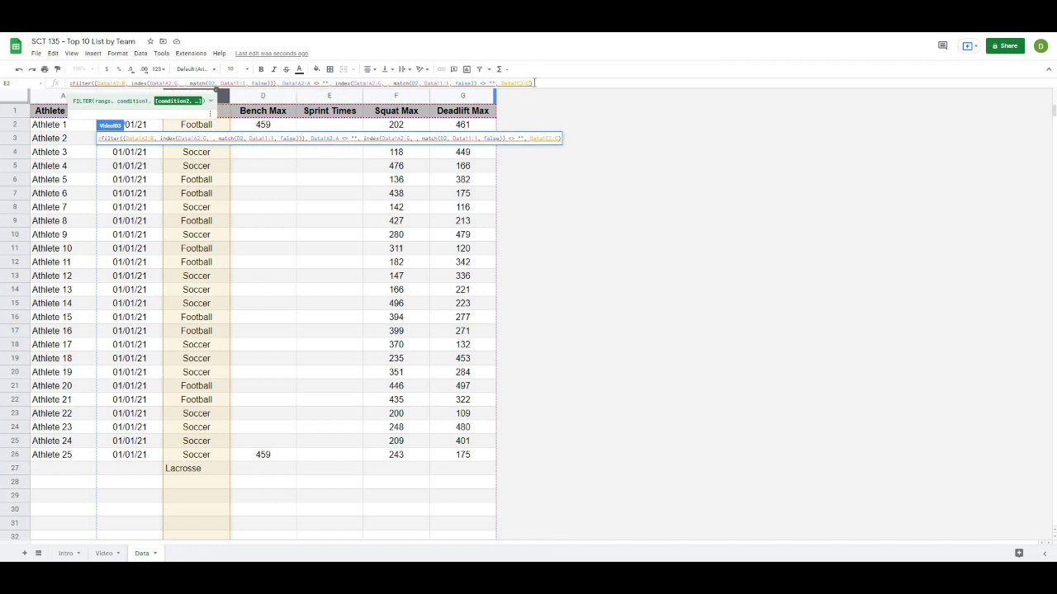
pyautogui.write(' =')
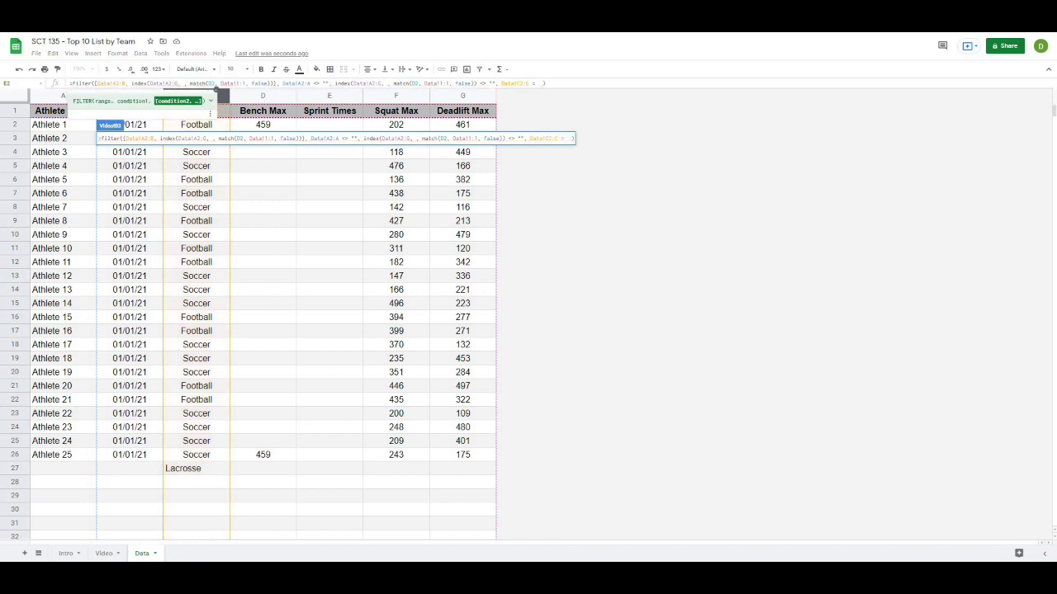
pyautogui.click(106, 554)
pyautogui.click(271, 113)
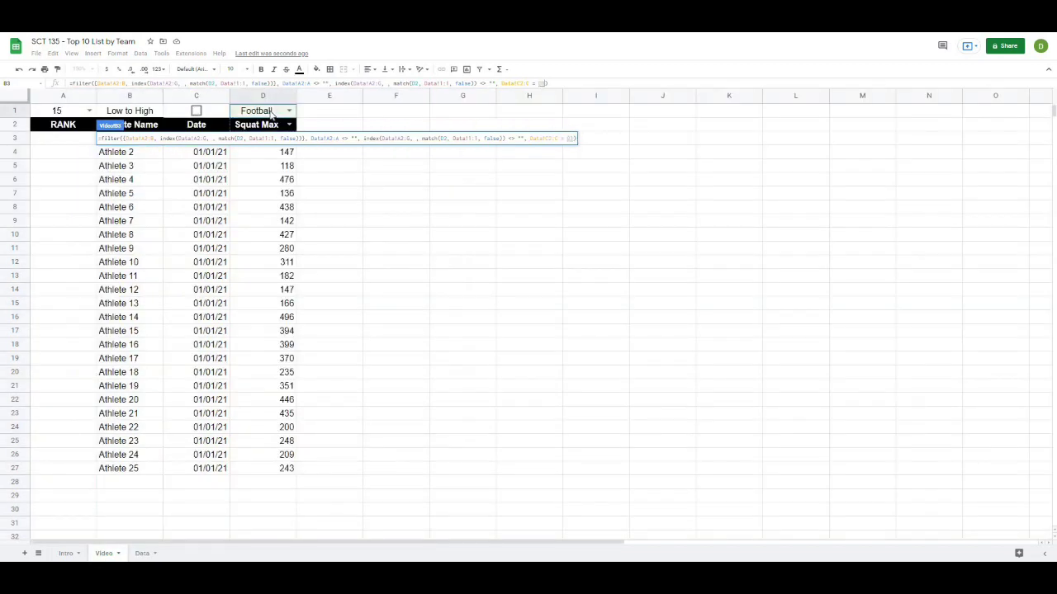
pyautogui.press('Return')
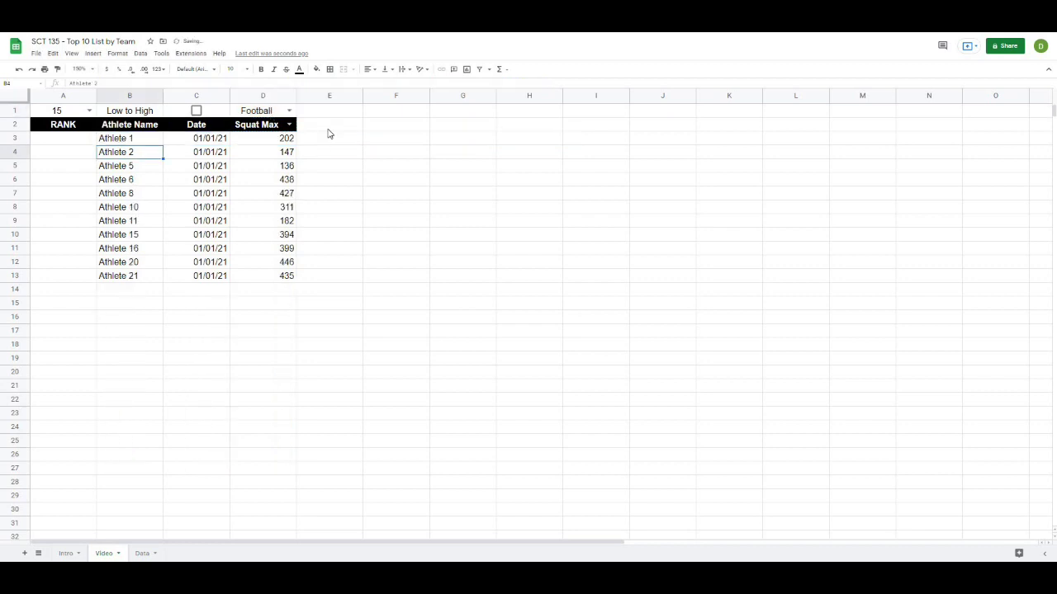
# Test the D1 team dropdown with Soccer and Football, leaving Soccer selected
pyautogui.click(323, 126)
pyautogui.click(289, 111)
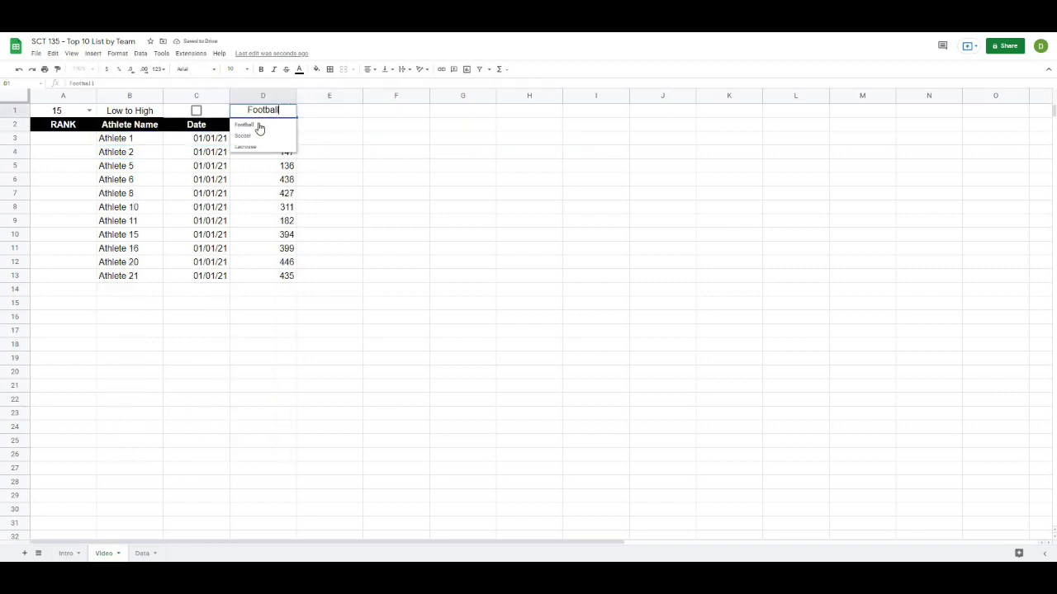
pyautogui.click(259, 137)
pyautogui.click(288, 111)
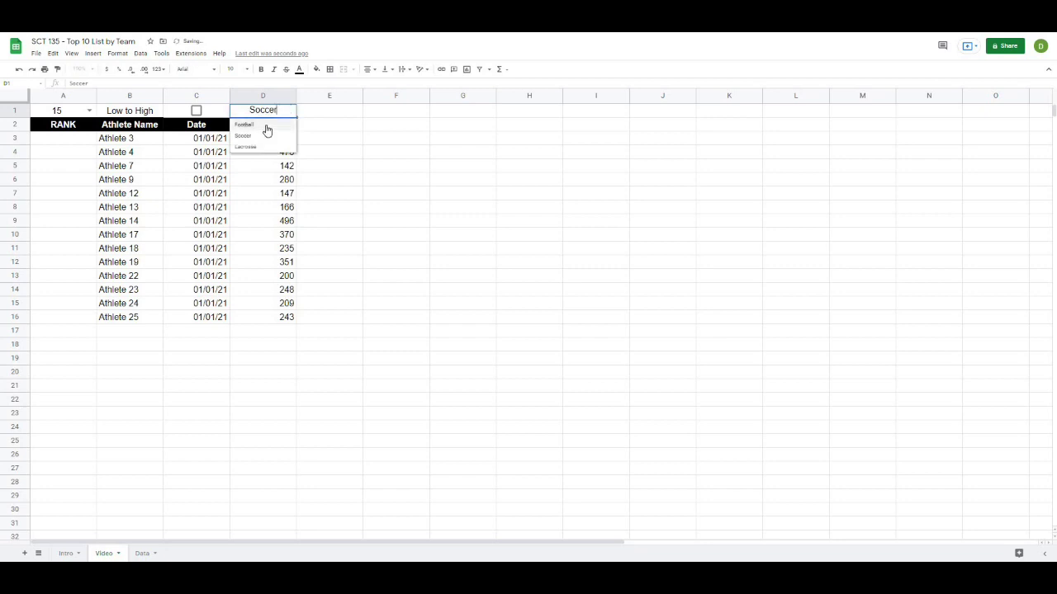
pyautogui.click(263, 125)
pyautogui.click(288, 110)
pyautogui.click(272, 137)
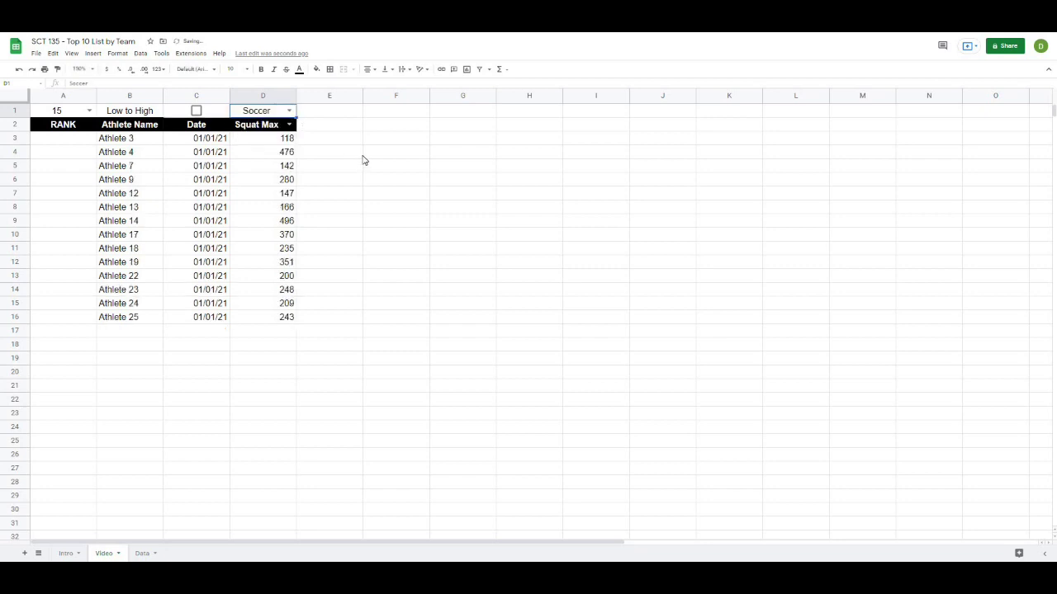
# Examine the formula in B3 and the order of the Squat Max values in D3:D16
pyautogui.click(359, 157)
pyautogui.click(462, 293)
pyautogui.click(129, 142)
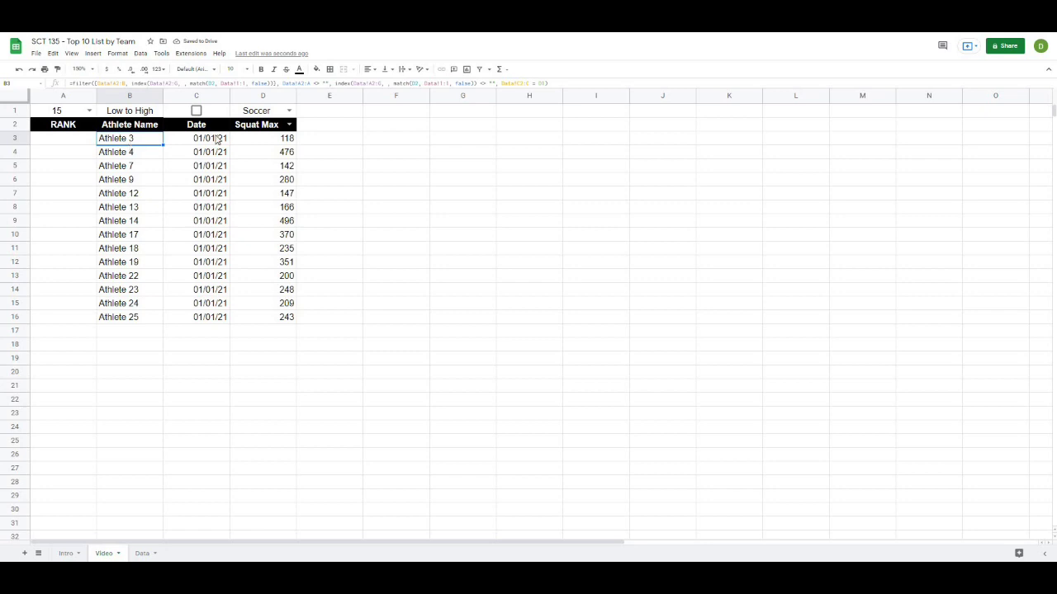
pyautogui.click(370, 165)
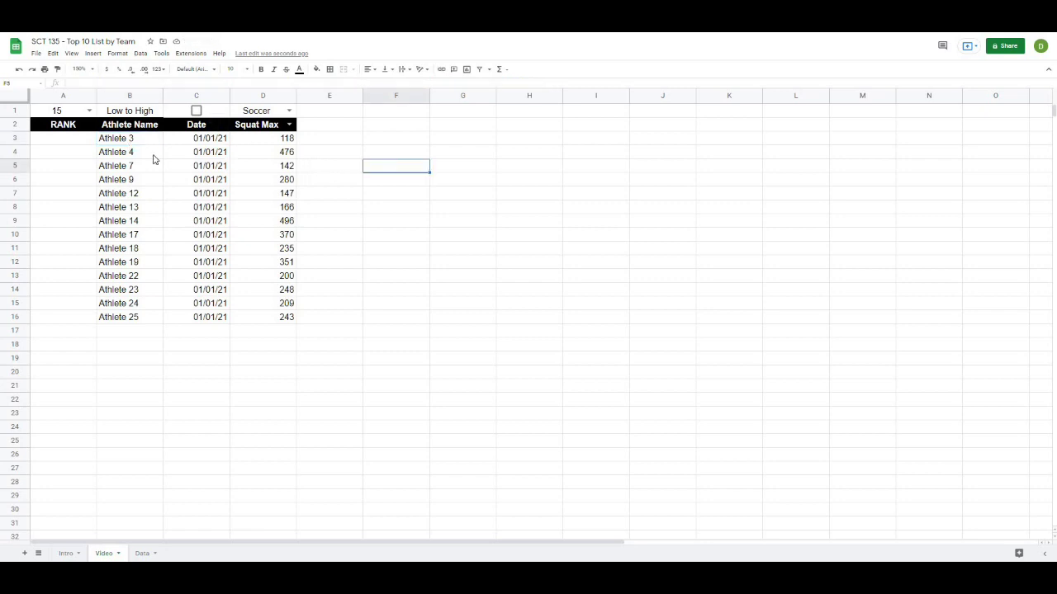
pyautogui.click(132, 142)
pyautogui.click(391, 142)
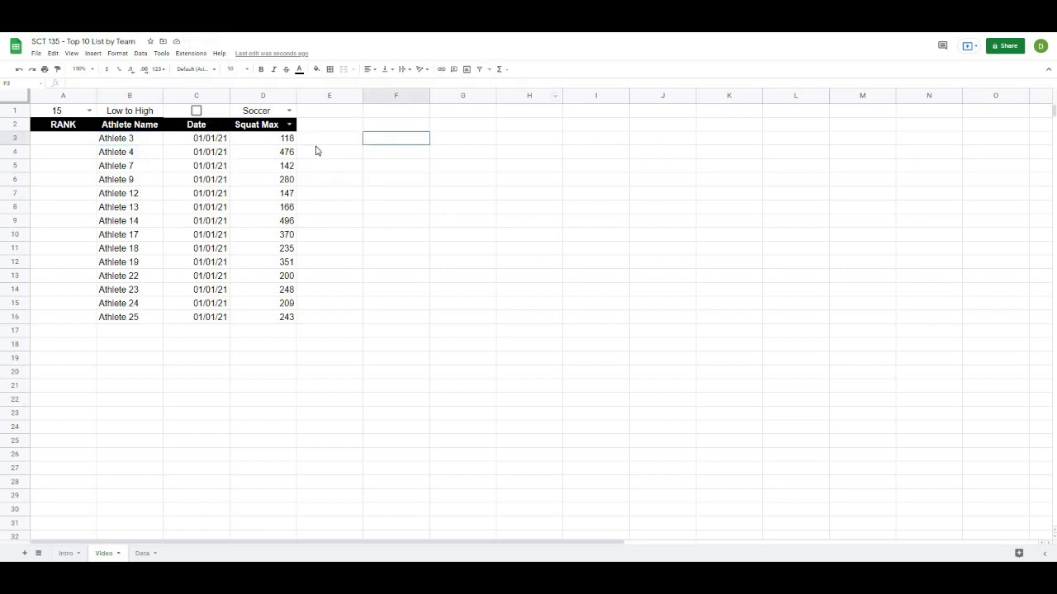
pyautogui.moveTo(294, 140); pyautogui.dragTo(293, 321)
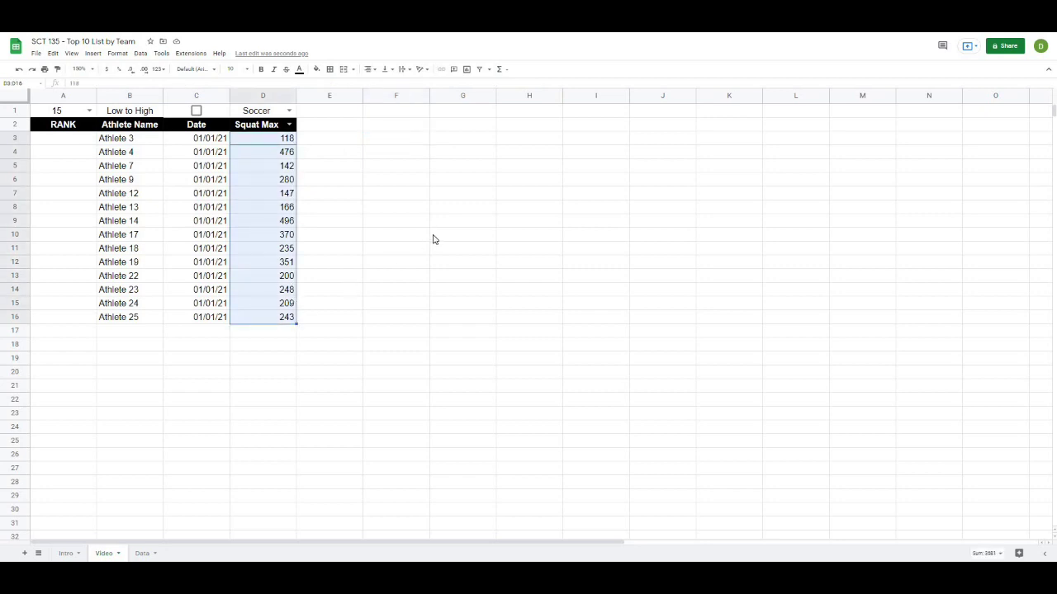
pyautogui.click(436, 236)
# Wrap the FILTER formula in B3 in a SORTN function as its range argument
pyautogui.click(161, 145)
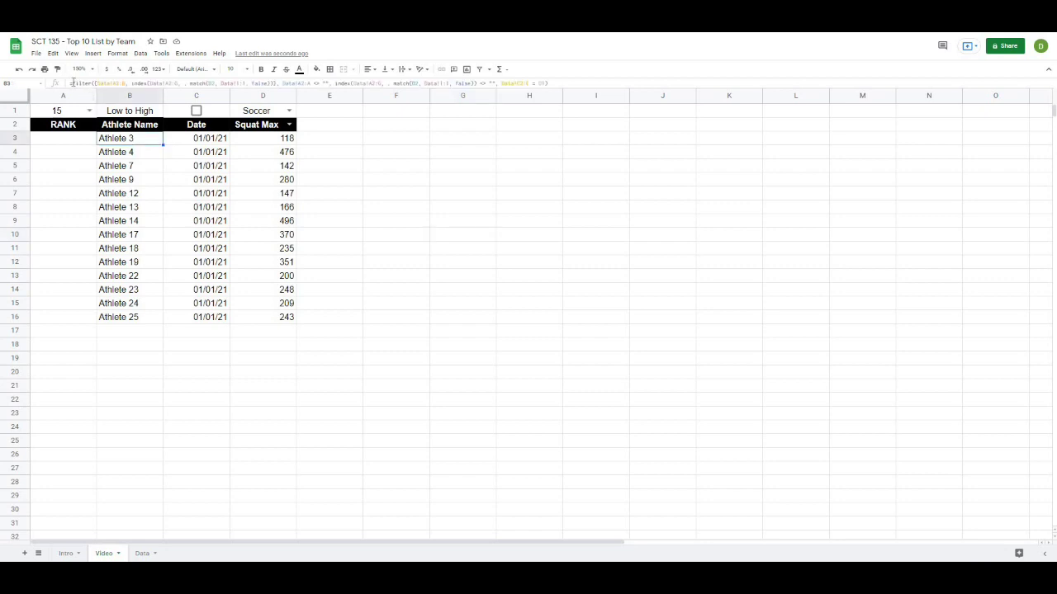
pyautogui.click(73, 83)
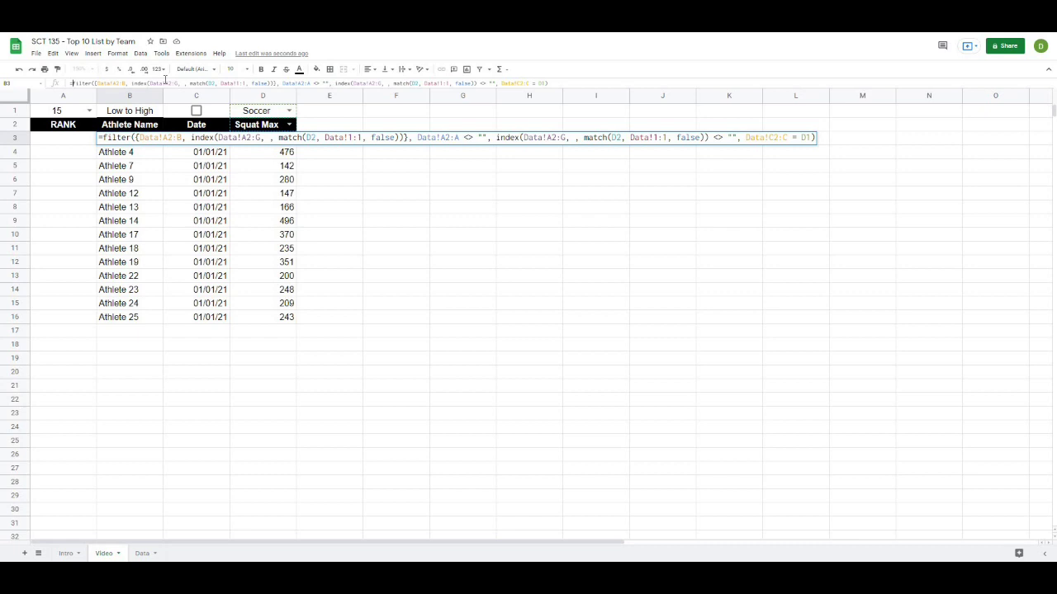
pyautogui.write('sort')
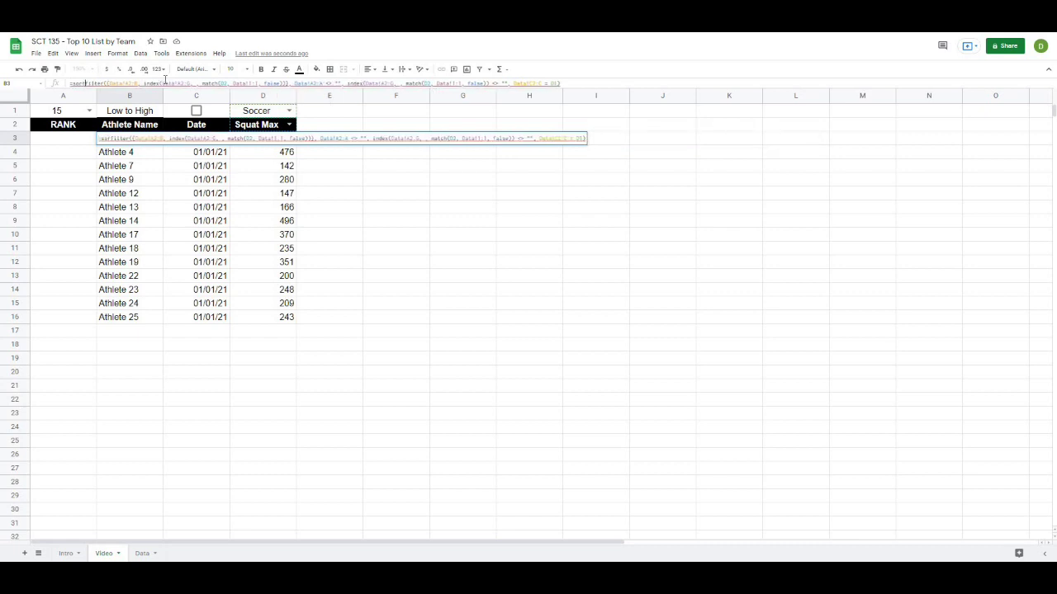
pyautogui.write('n(')
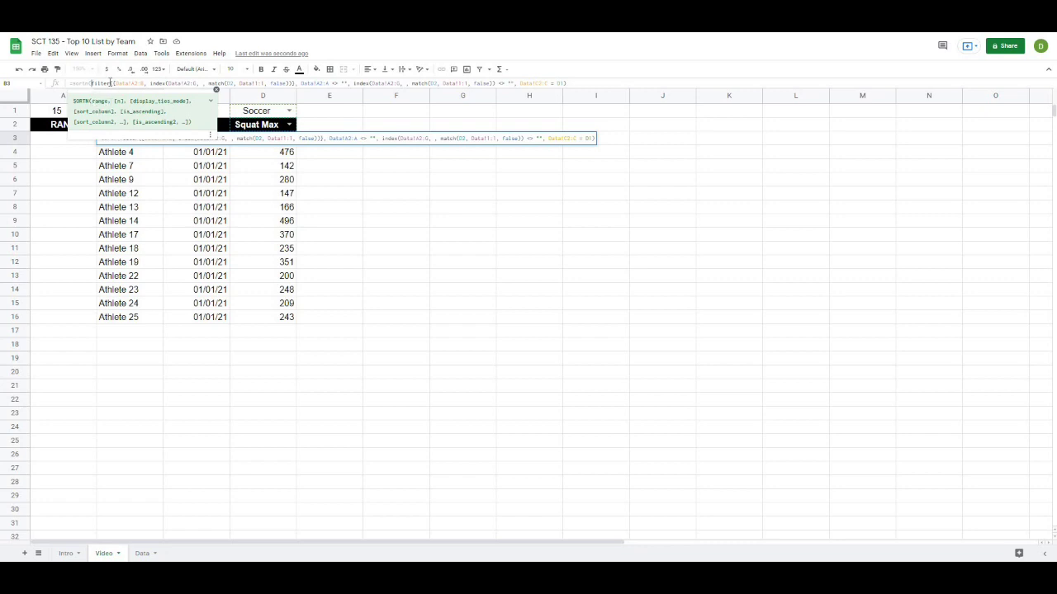
pyautogui.moveTo(91, 83); pyautogui.dragTo(561, 80)
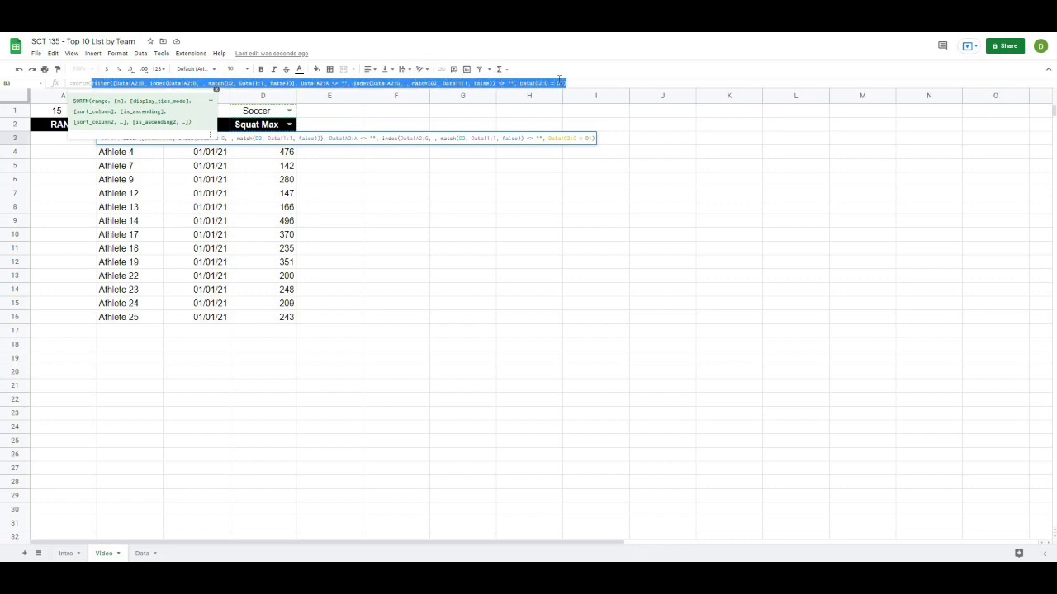
pyautogui.click(585, 83)
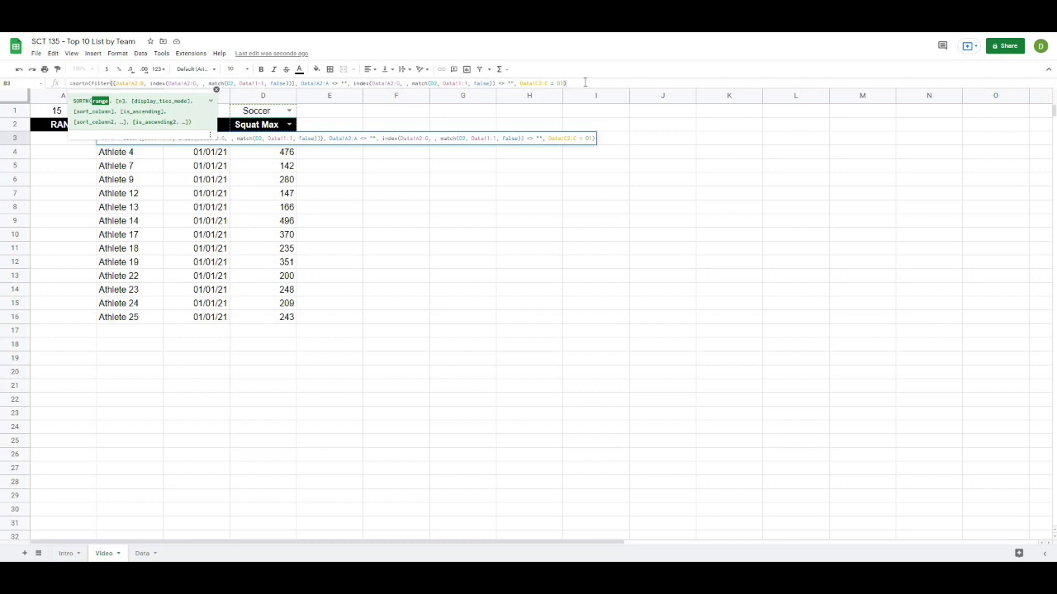
# Set the n argument of the SORTN function in B3 to cell A1
pyautogui.write(',')
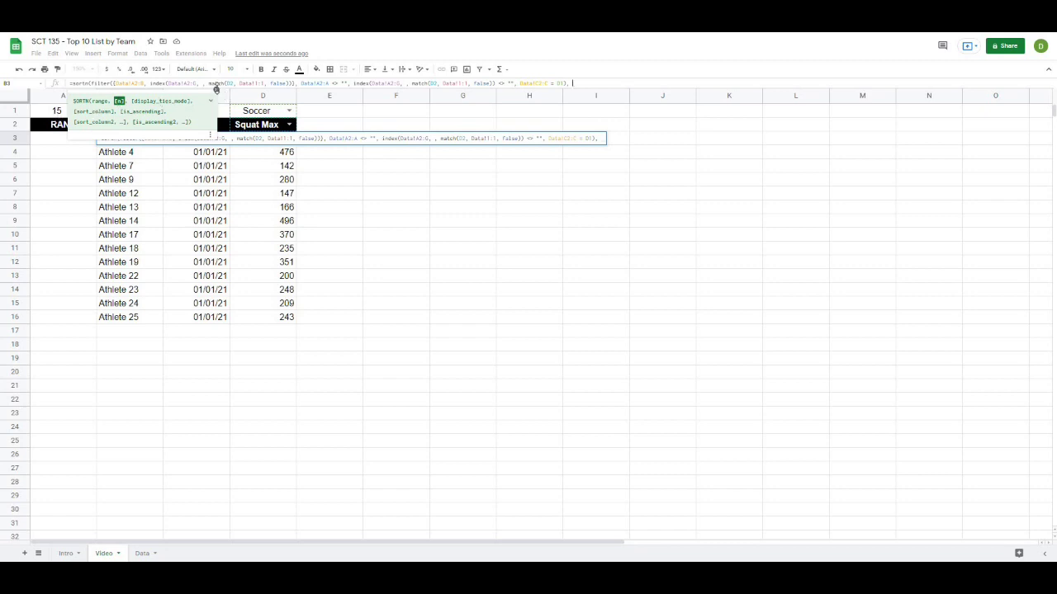
pyautogui.click(217, 90)
pyautogui.click(58, 115)
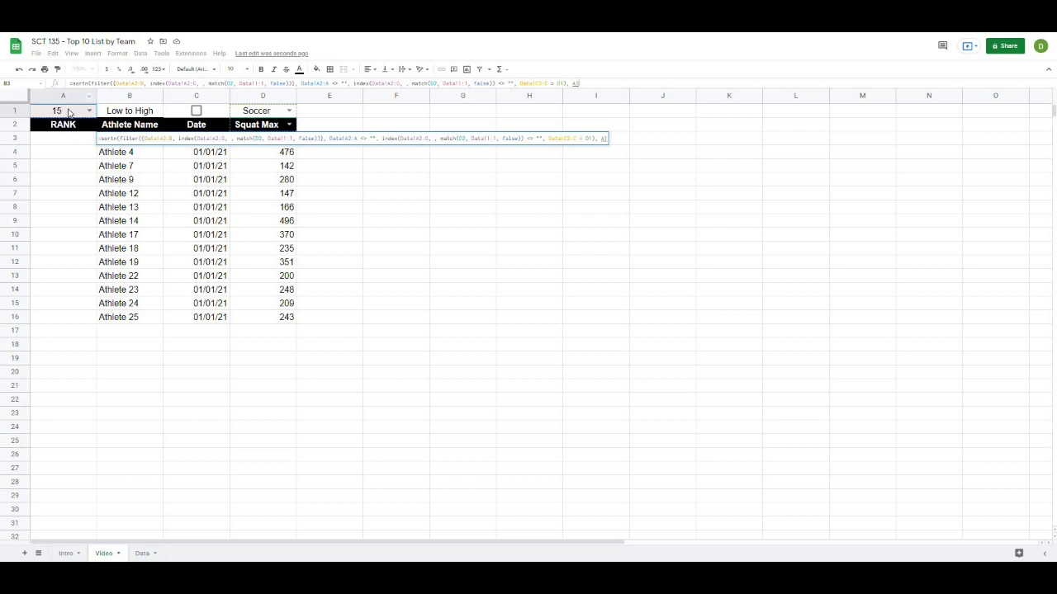
pyautogui.click(64, 83)
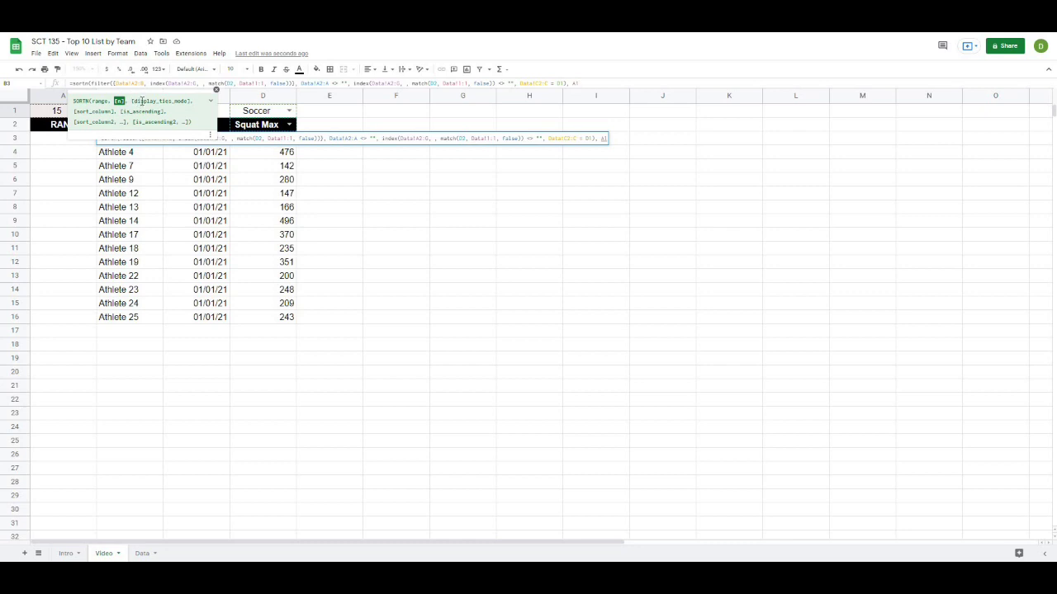
# Set the display_ties_mode argument of the SORTN function in B3 to false
pyautogui.write(',')
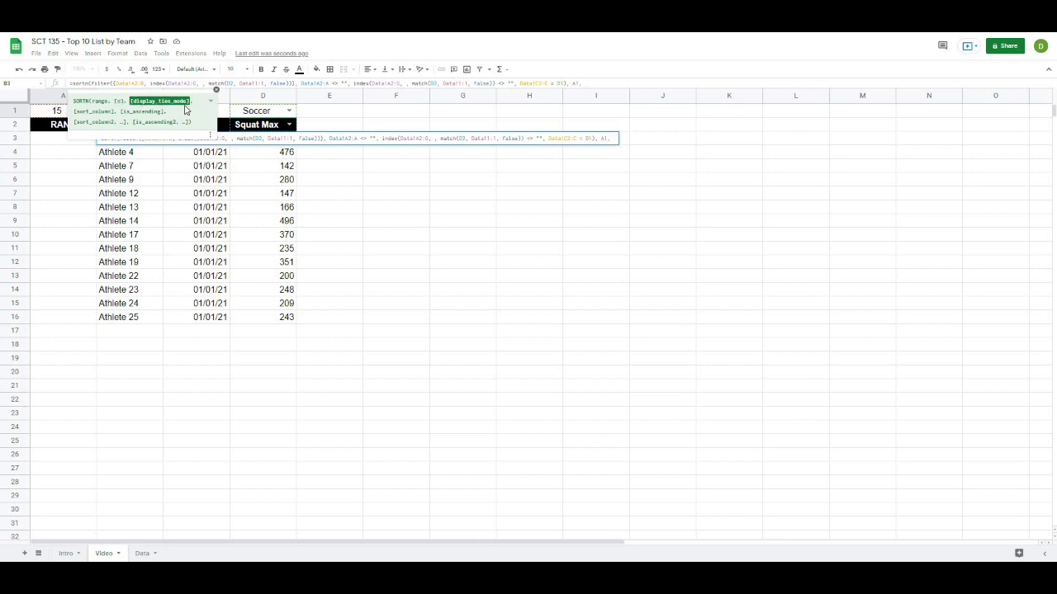
pyautogui.click(211, 101)
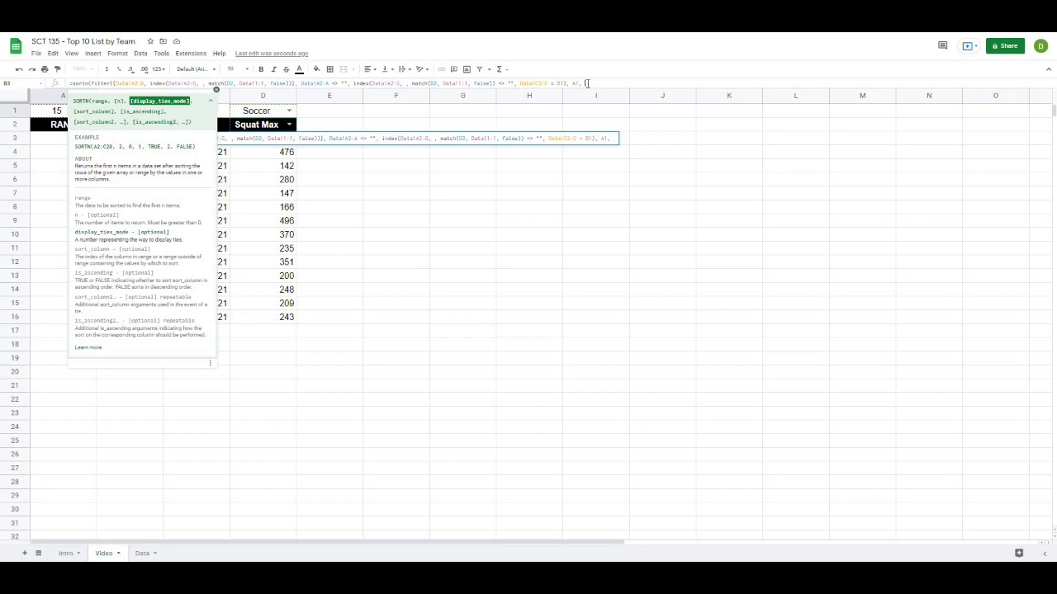
pyautogui.write('false,')
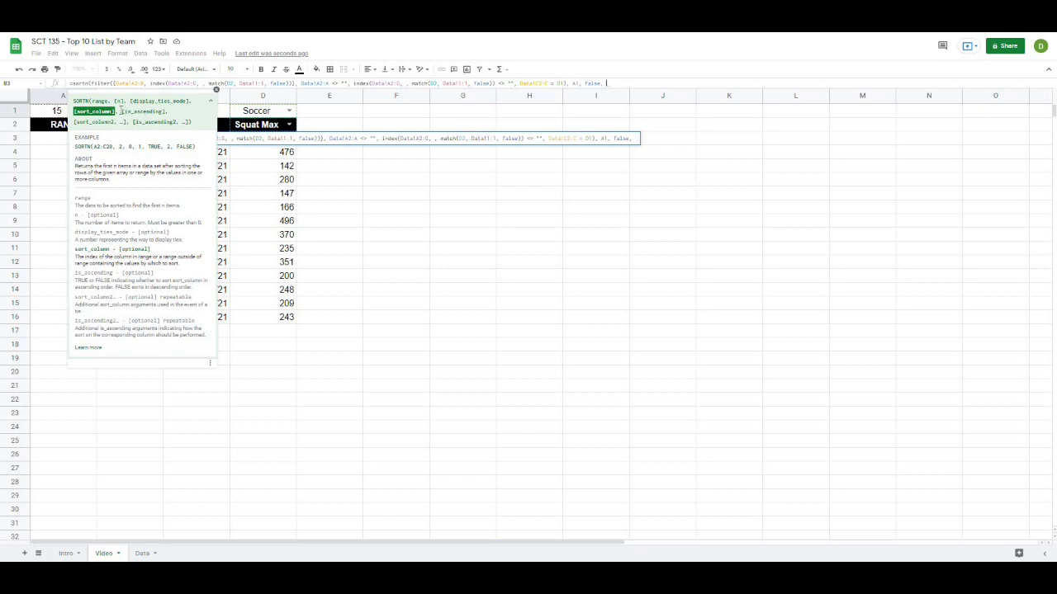
# Add the checkbox cell C1 as an argument after false in the SORTN function in B3
pyautogui.click(215, 89)
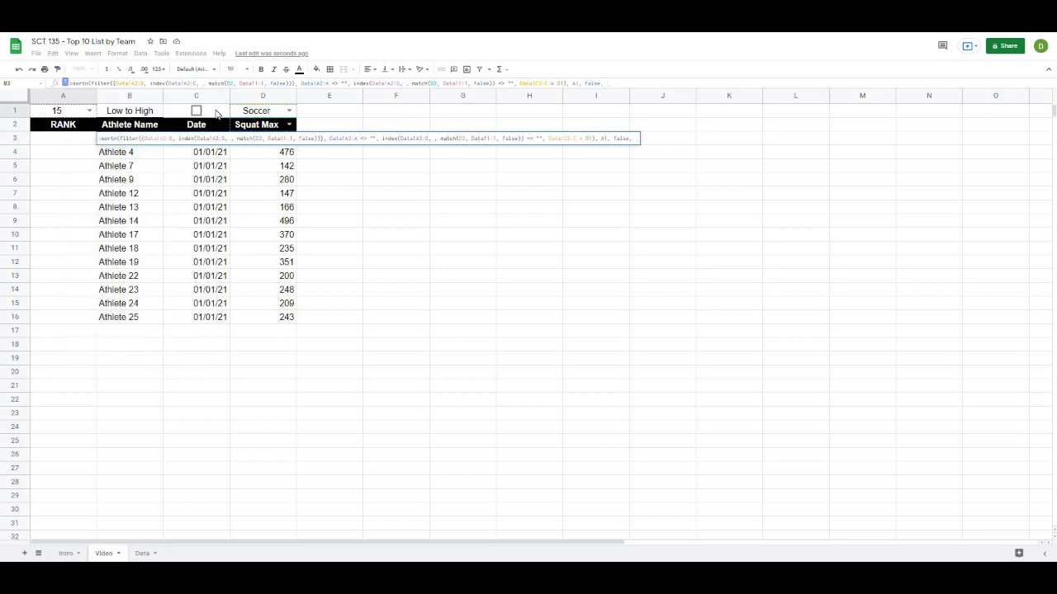
pyautogui.click(217, 113)
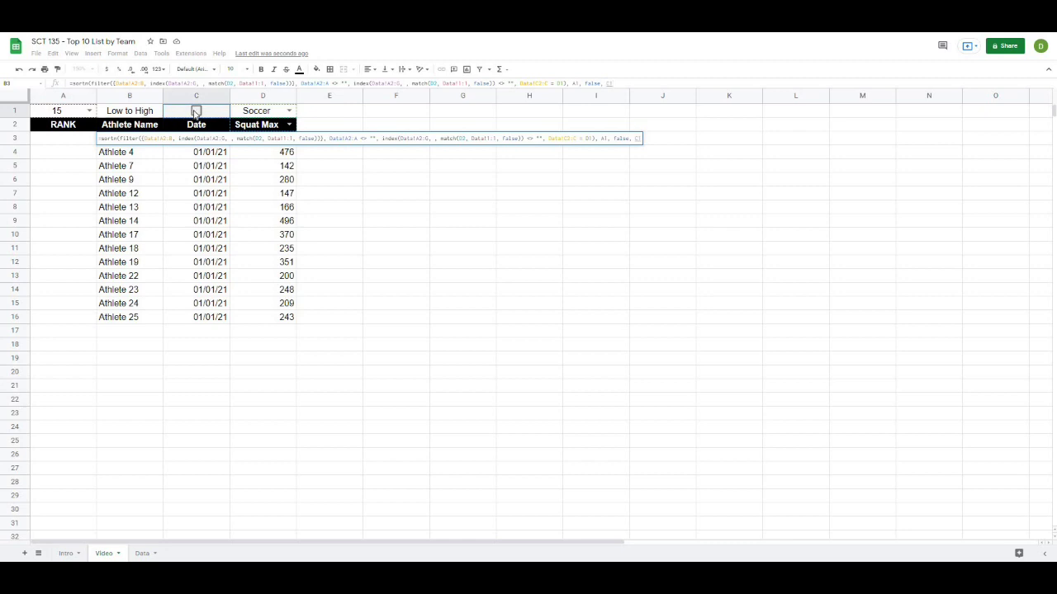
pyautogui.write(',')
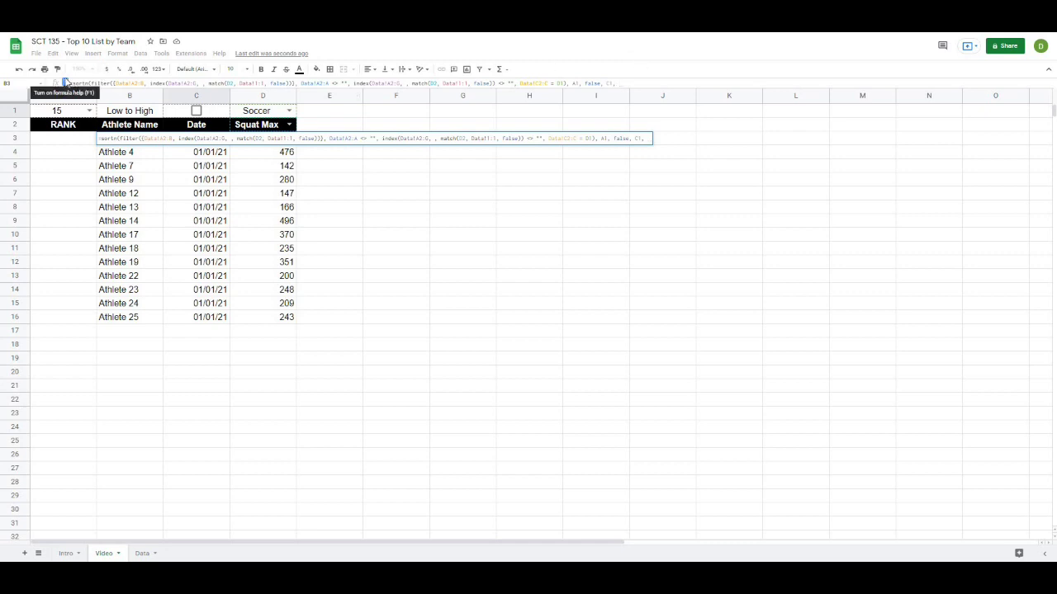
# Insert sort column 3 before the C1 argument in B3 and complete the SORTN formula
pyautogui.click(65, 83)
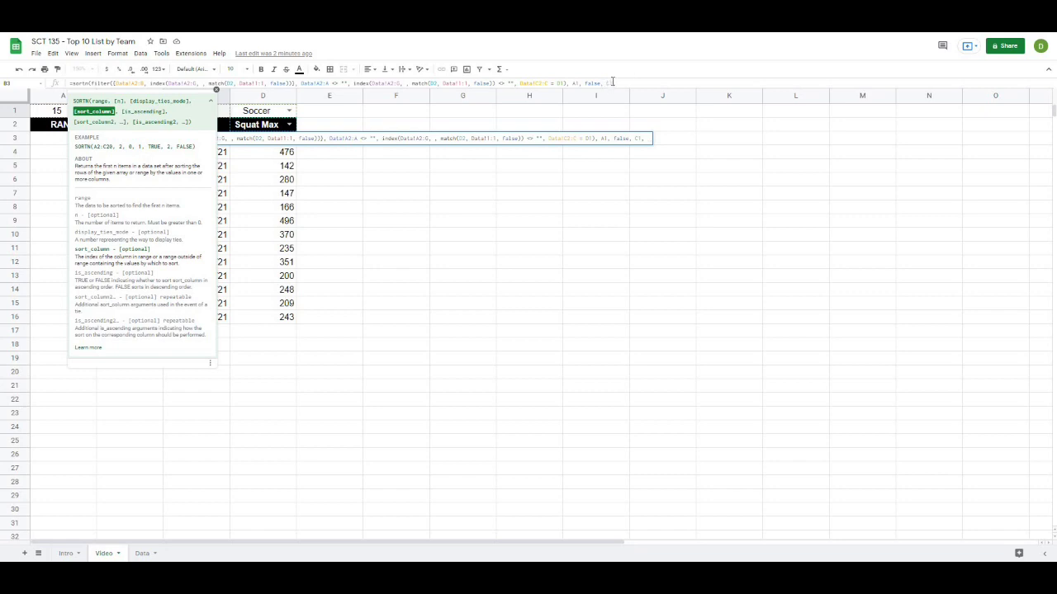
pyautogui.click(611, 83)
pyautogui.write('$')
pyautogui.press('BackSpace')
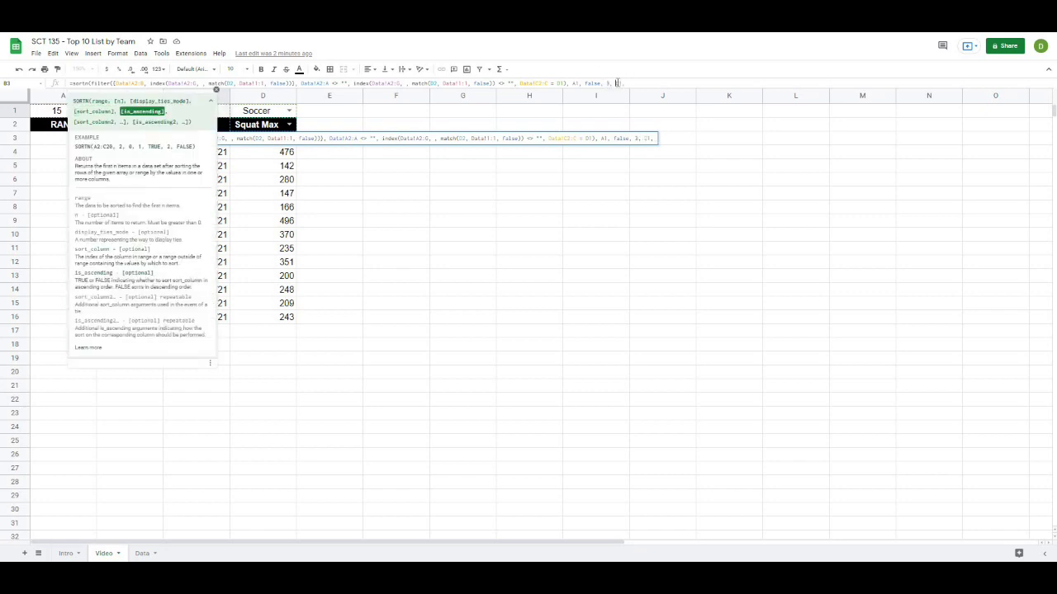
pyautogui.write('3,')
pyautogui.press('BackSpace')
pyautogui.press('BackSpace')
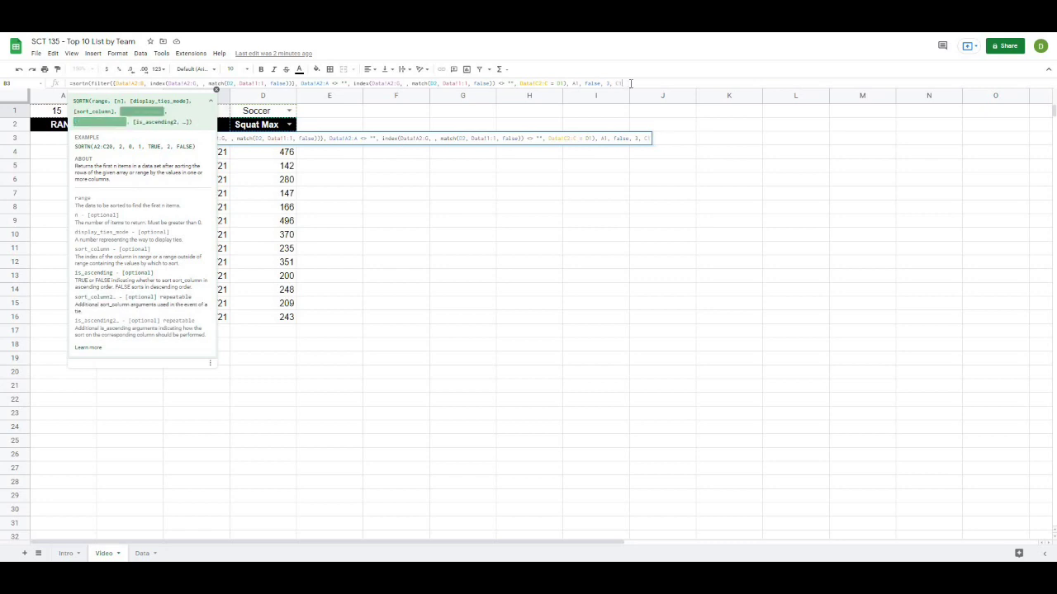
pyautogui.write(')')
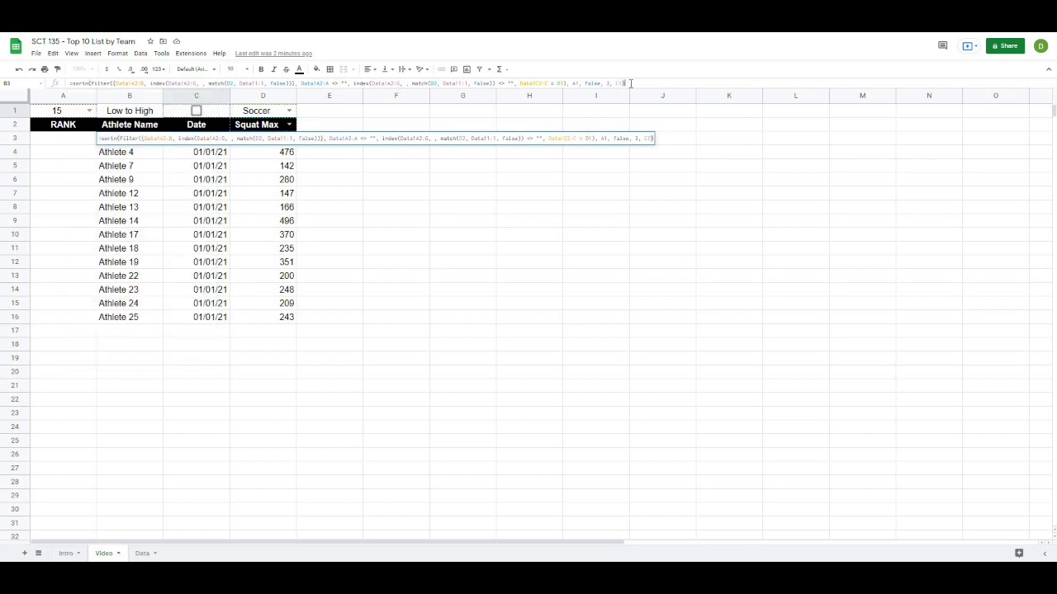
pyautogui.press('Return')
# Test the sort direction by toggling the C1 checkbox several times, leaving it unchecked
pyautogui.moveTo(388, 180); pyautogui.dragTo(387, 193)
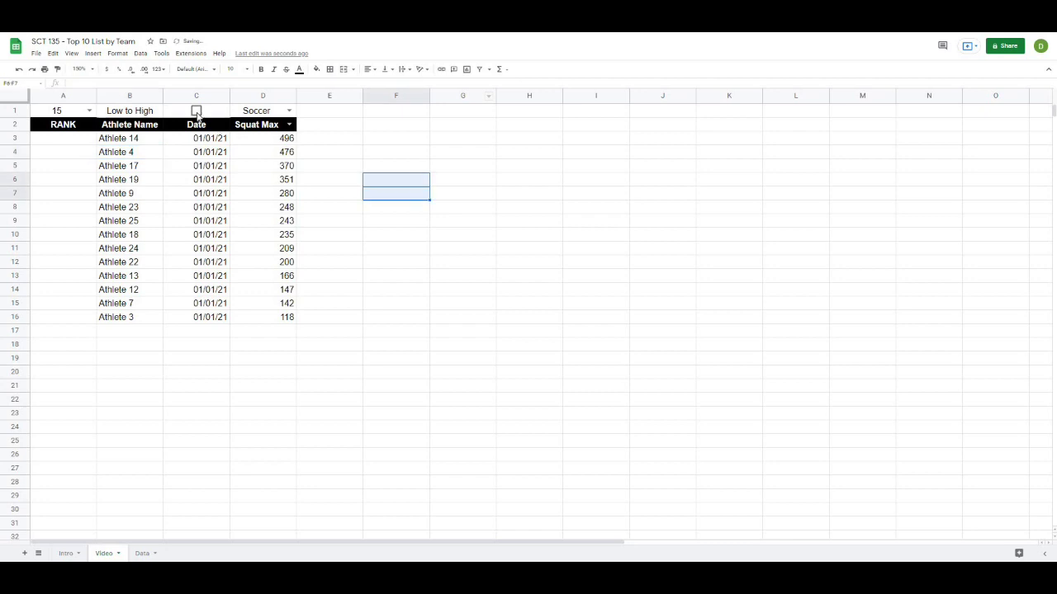
pyautogui.click(196, 111)
pyautogui.click(197, 110)
pyautogui.click(197, 111)
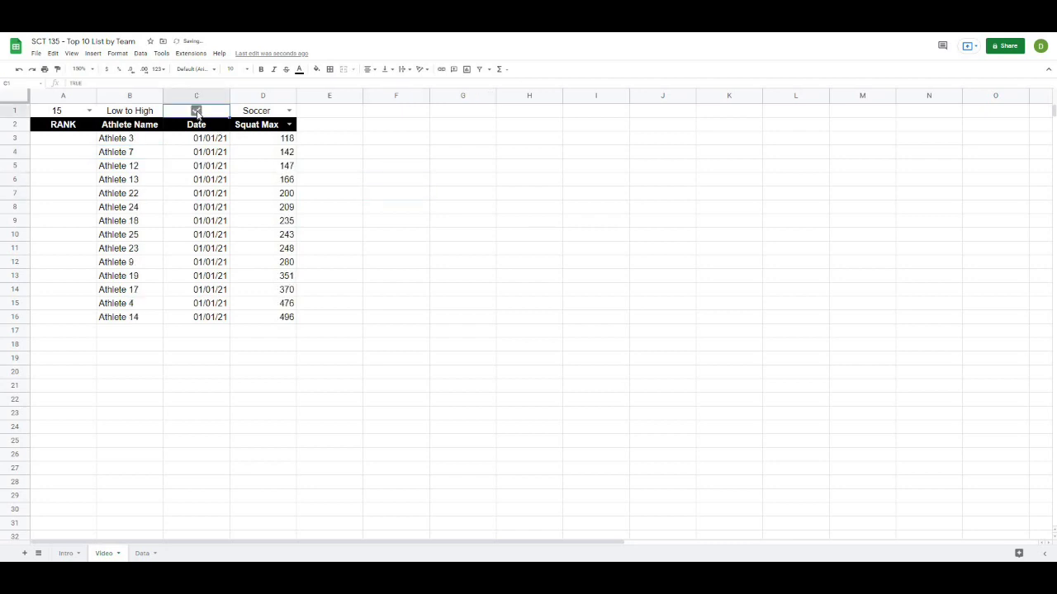
pyautogui.click(196, 111)
pyautogui.click(196, 110)
pyautogui.click(196, 110)
pyautogui.click(196, 111)
pyautogui.click(197, 111)
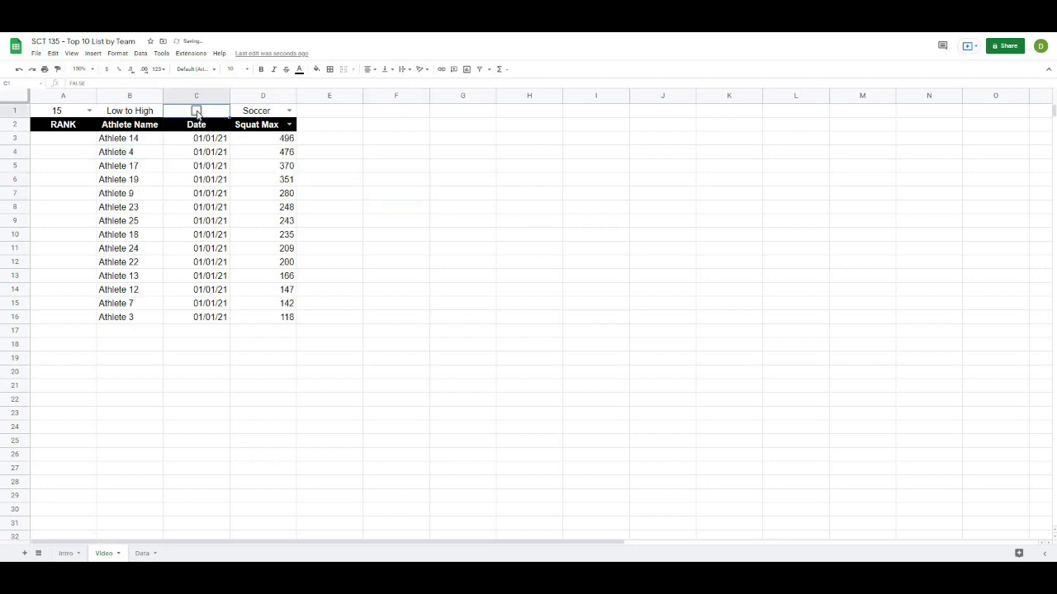
pyautogui.click(433, 191)
# Review the n, display_ties_mode, sort_column and is_ascending arguments of the SORTN formula in B3
pyautogui.click(133, 141)
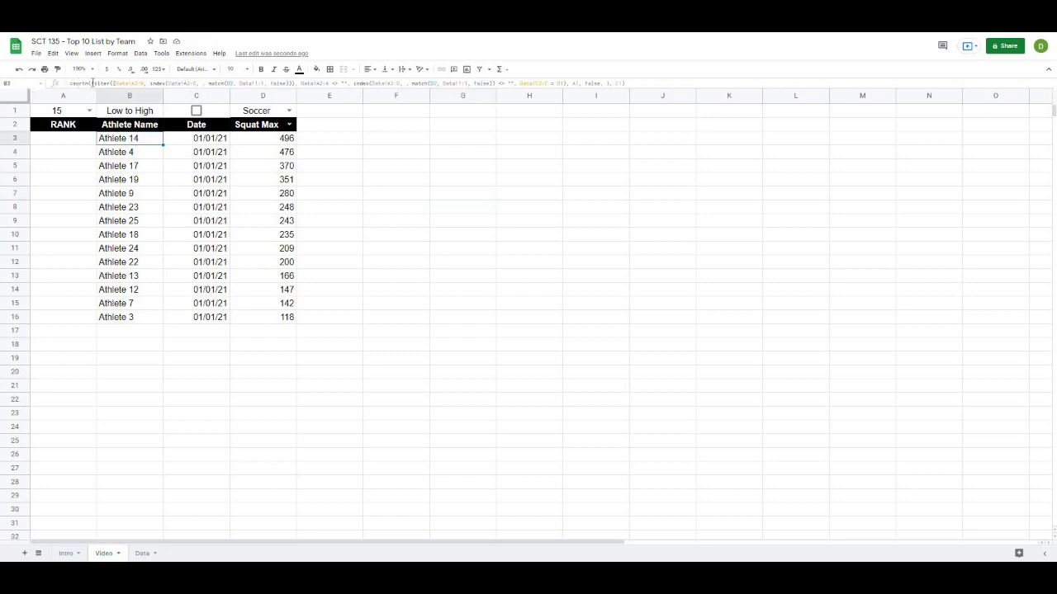
pyautogui.doubleClick(573, 83)
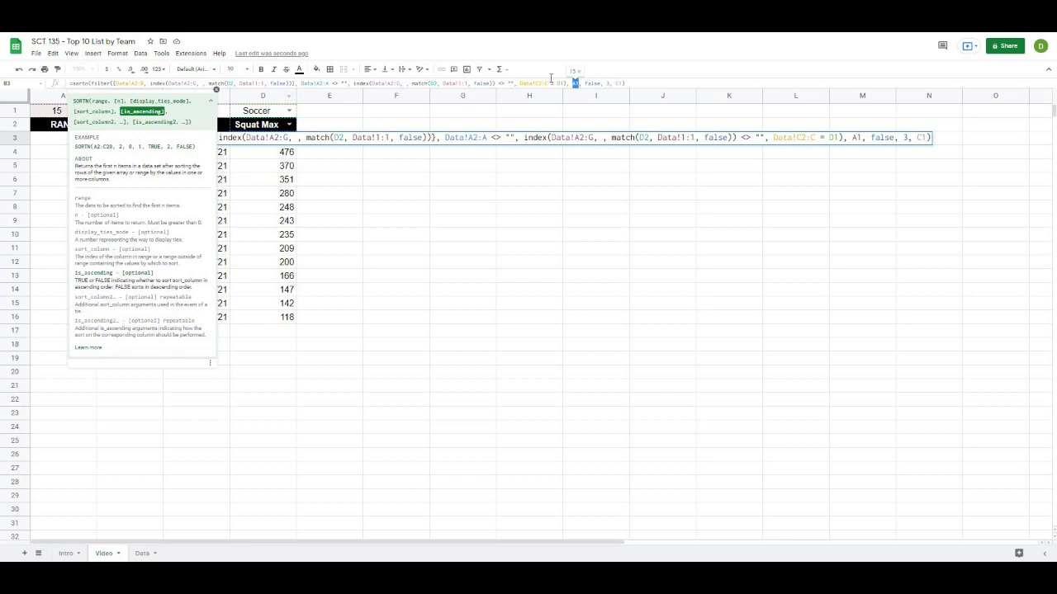
pyautogui.moveTo(584, 84); pyautogui.dragTo(600, 83)
pyautogui.click(607, 83)
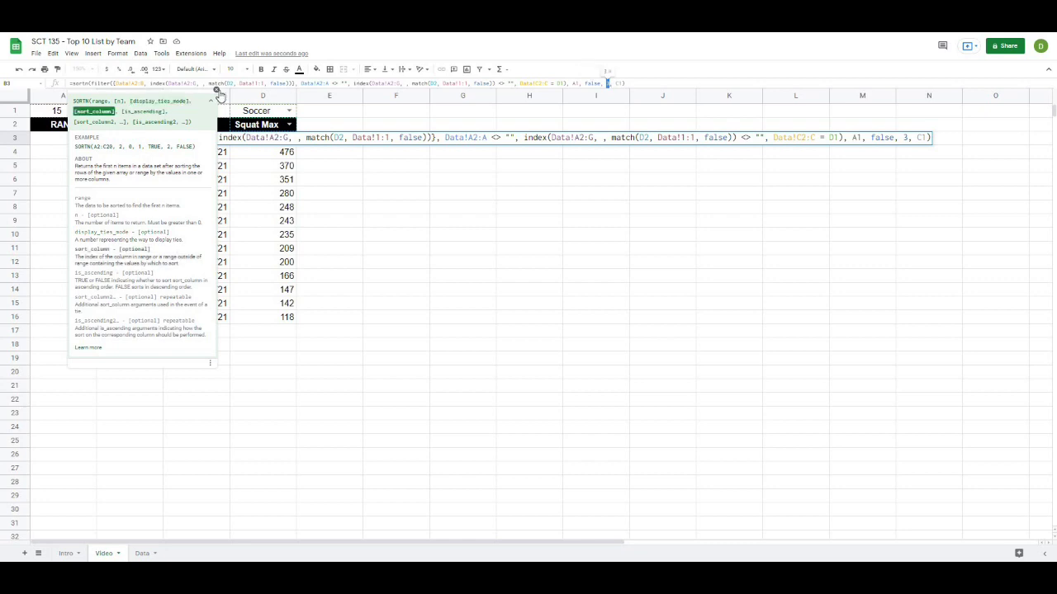
pyautogui.click(216, 89)
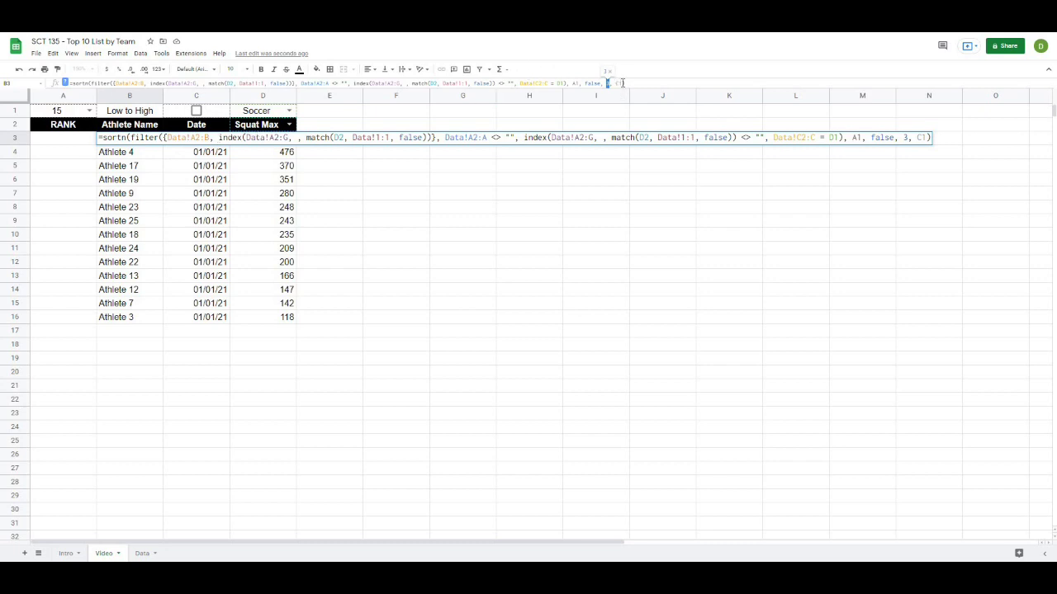
pyautogui.doubleClick(619, 84)
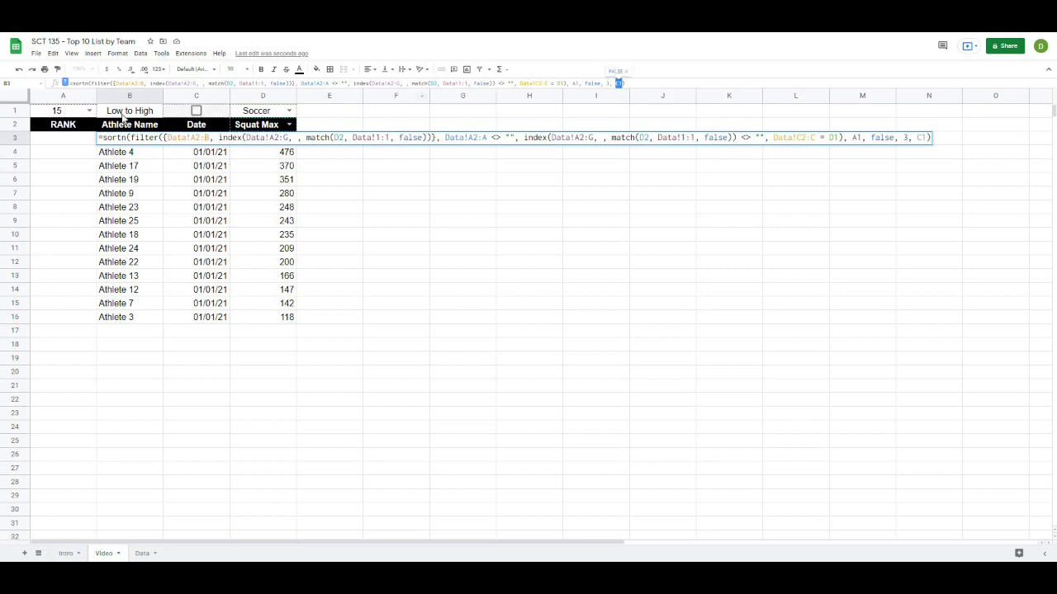
pyautogui.click(630, 84)
pyautogui.press('Return')
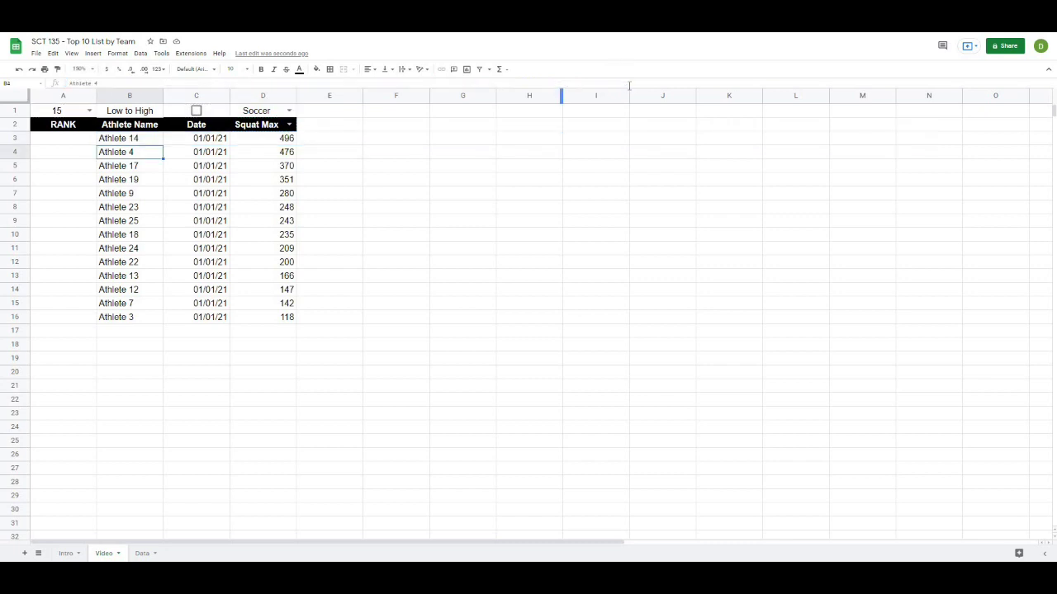
# Test the D1 team dropdown by switching between Football and Soccer, leaving Football selected
pyautogui.click(288, 111)
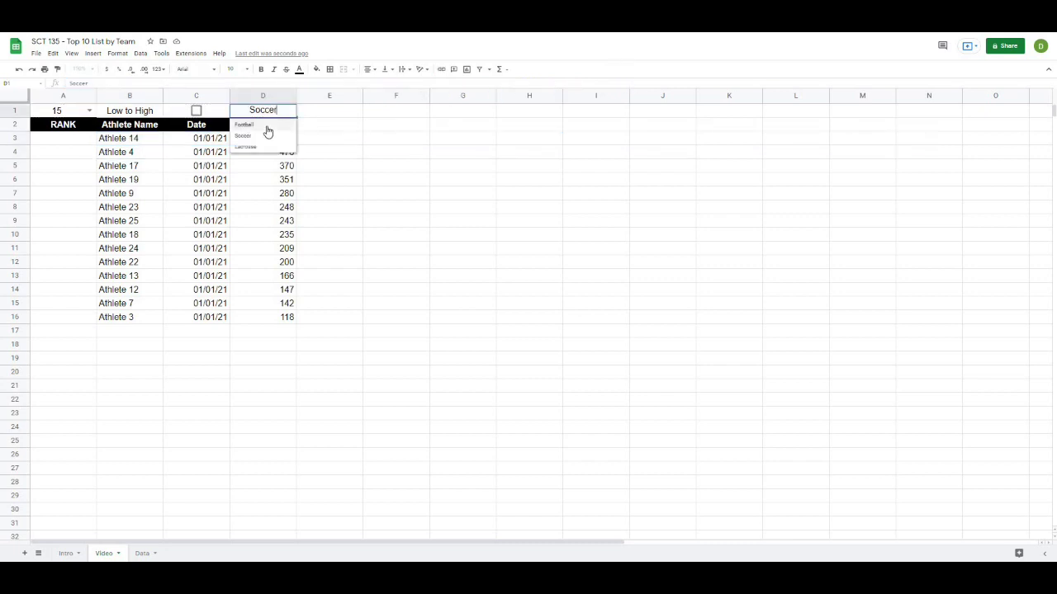
pyautogui.click(266, 125)
pyautogui.click(289, 112)
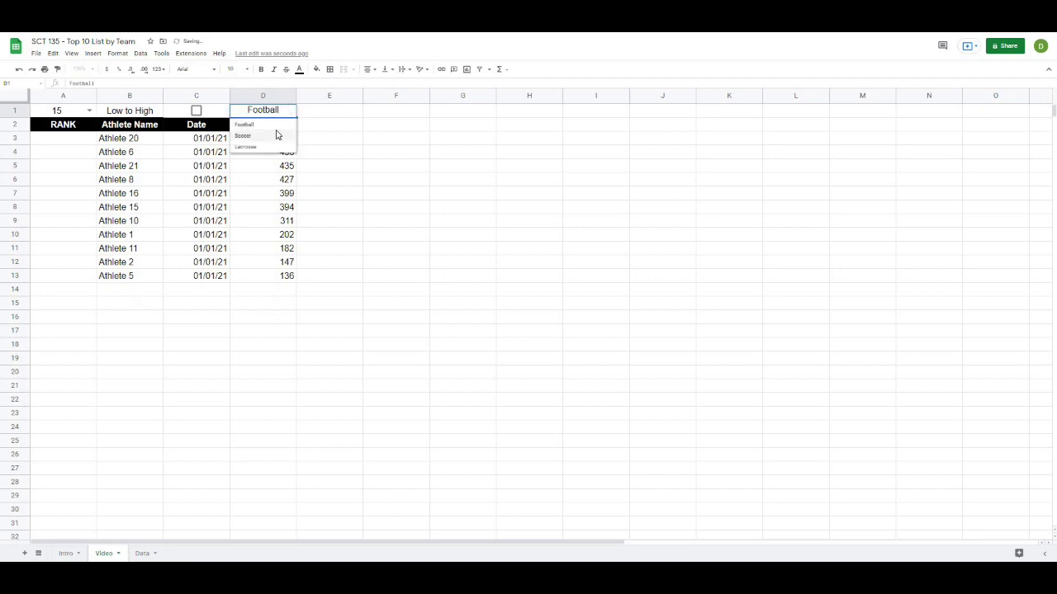
pyautogui.click(275, 135)
pyautogui.click(289, 111)
pyautogui.click(266, 125)
pyautogui.click(442, 170)
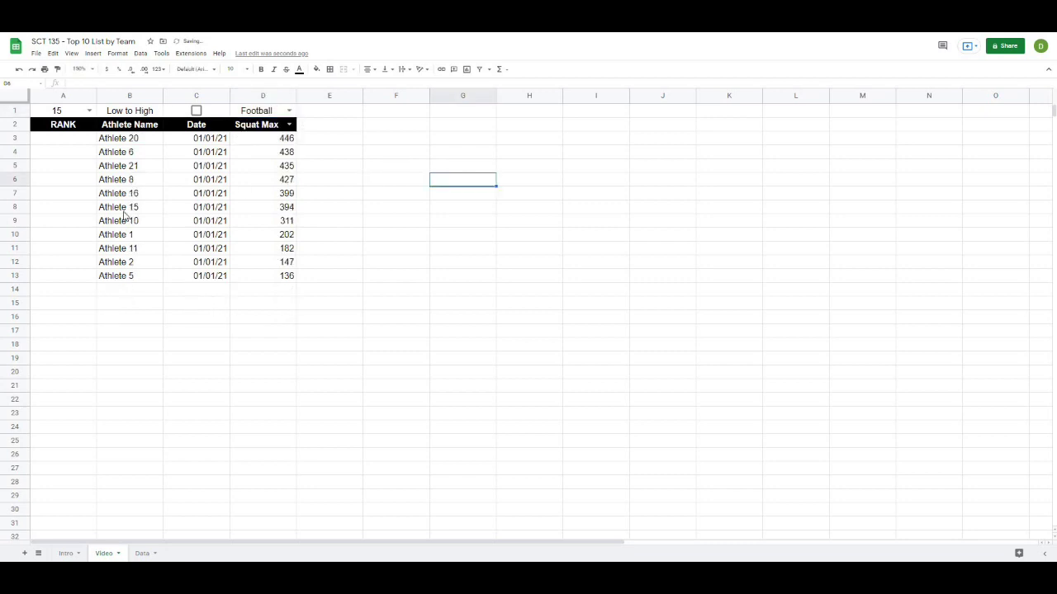
pyautogui.click(72, 145)
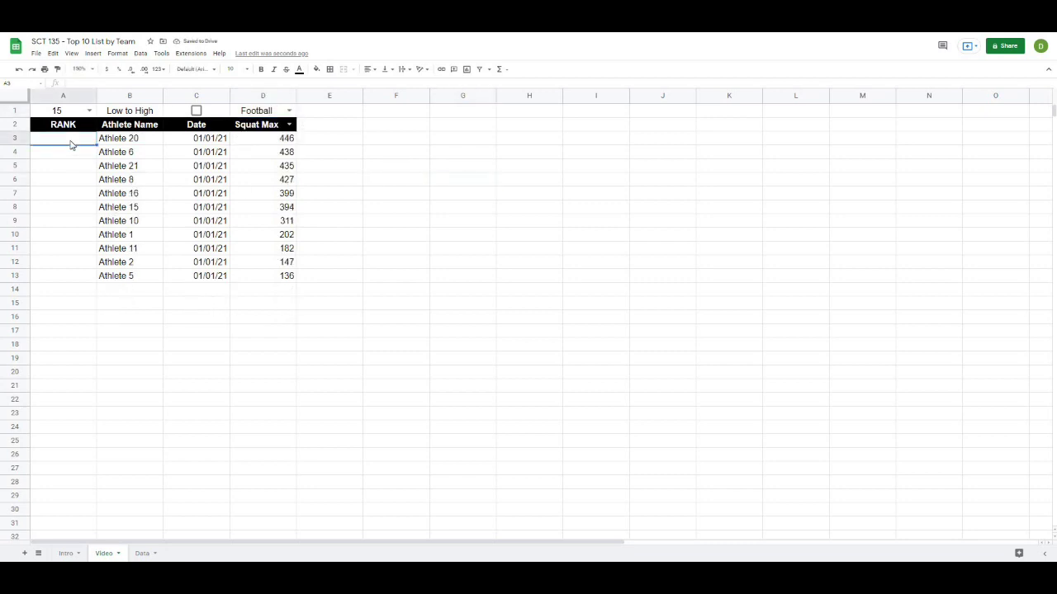
pyautogui.moveTo(72, 145); pyautogui.dragTo(66, 280)
pyautogui.click(86, 337)
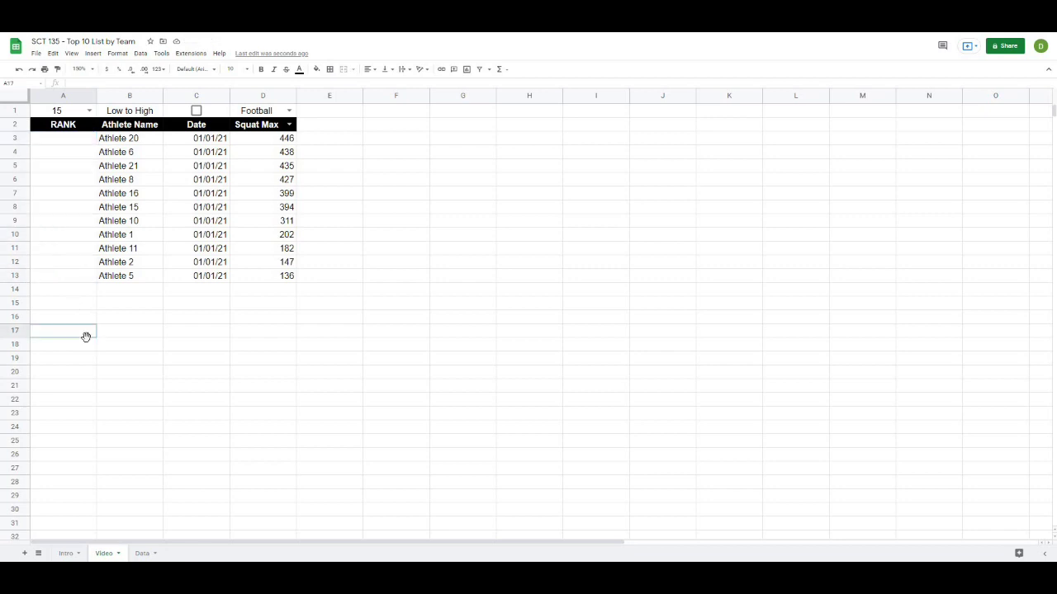
pyautogui.click(72, 145)
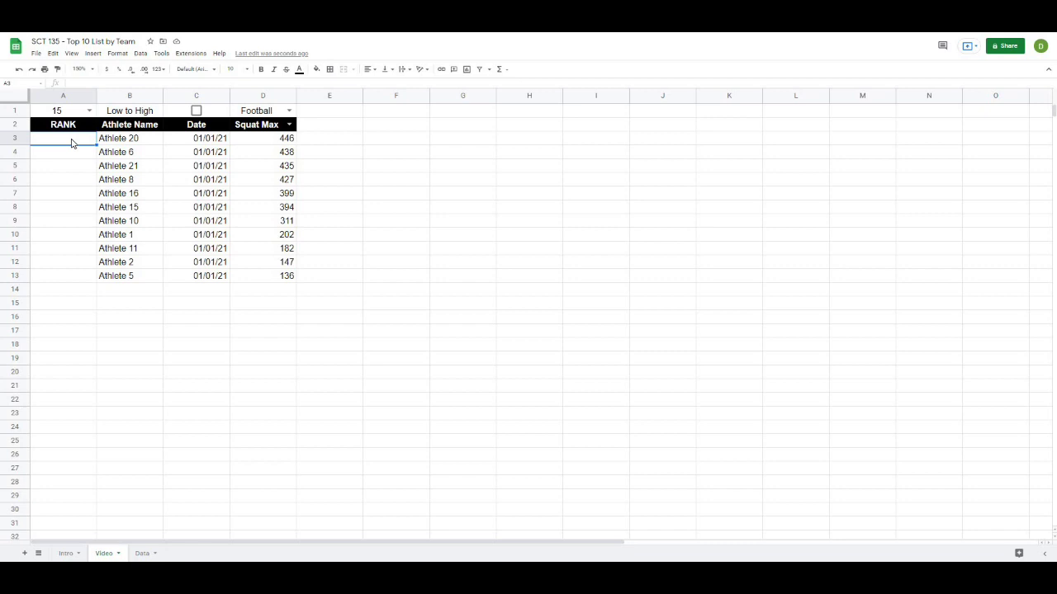
pyautogui.click(142, 342)
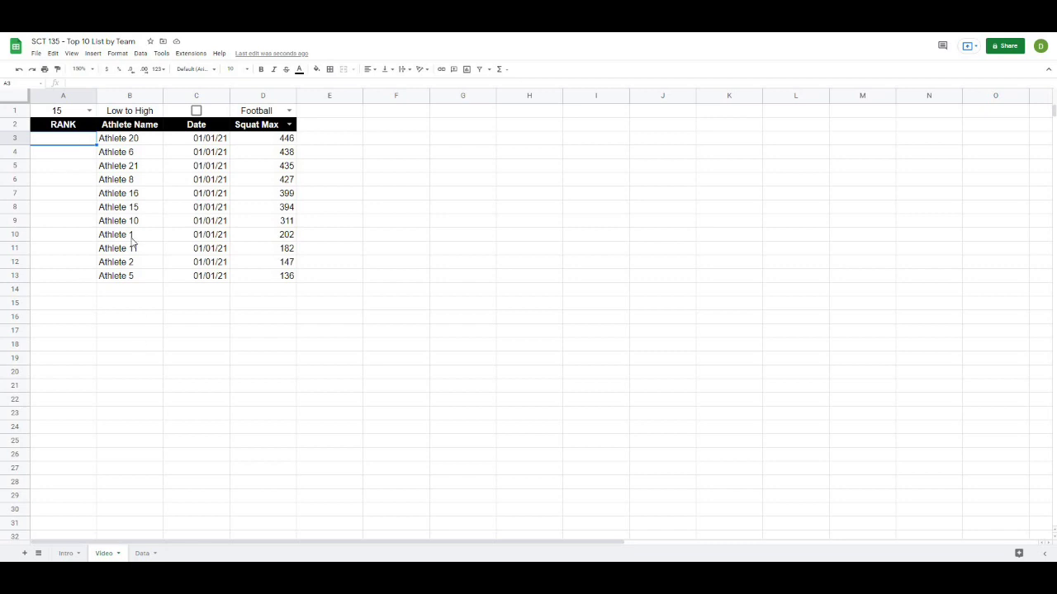
# Start a RANK formula in A3 with d3:d27 as both its value and data arguments
pyautogui.click(83, 145)
pyautogui.write('=')
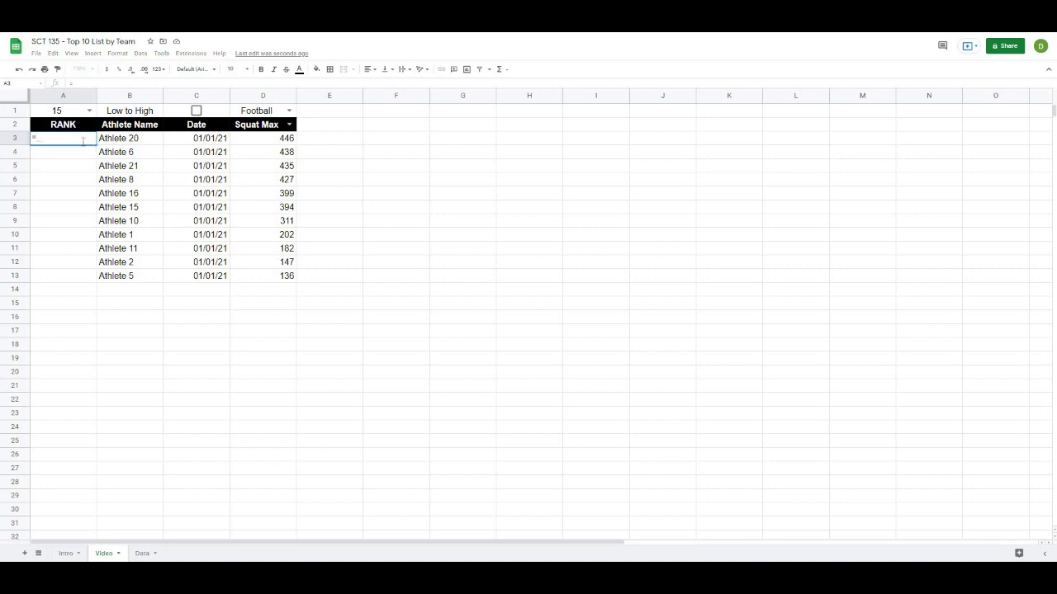
pyautogui.write('rank(d3:')
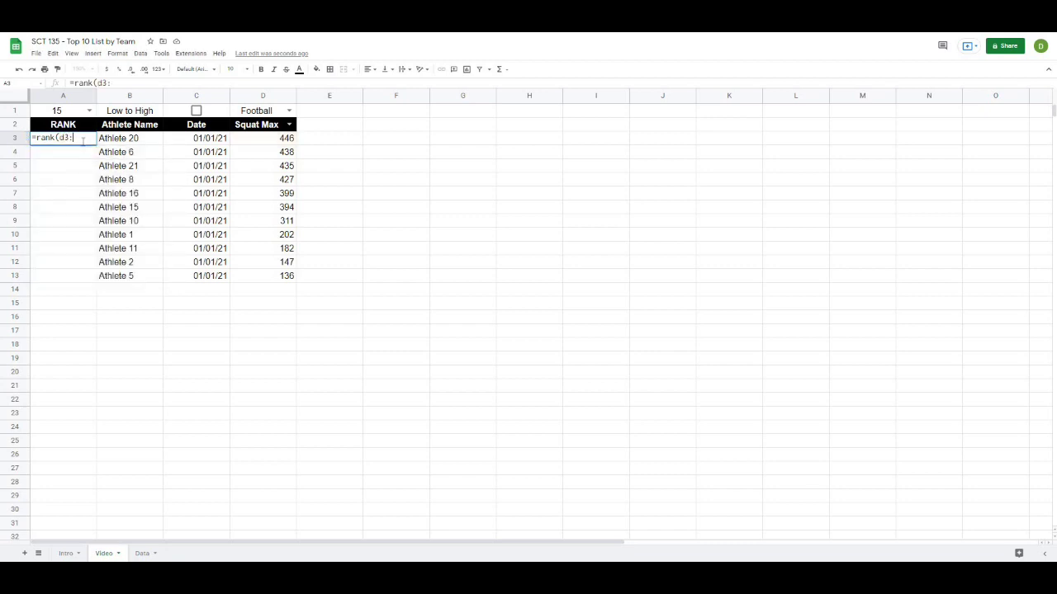
pyautogui.write('d27')
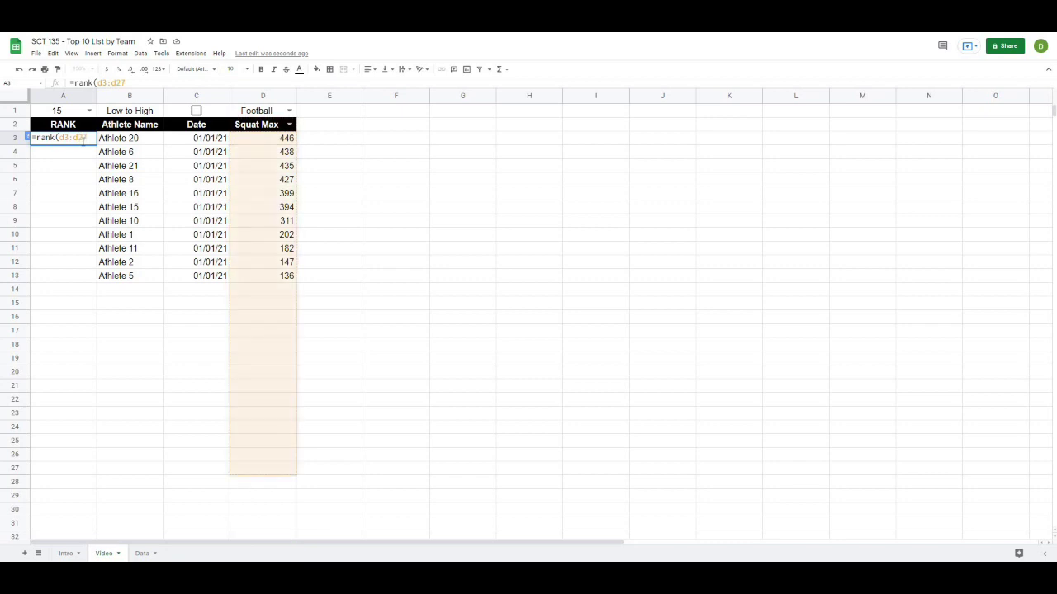
pyautogui.write(', ')
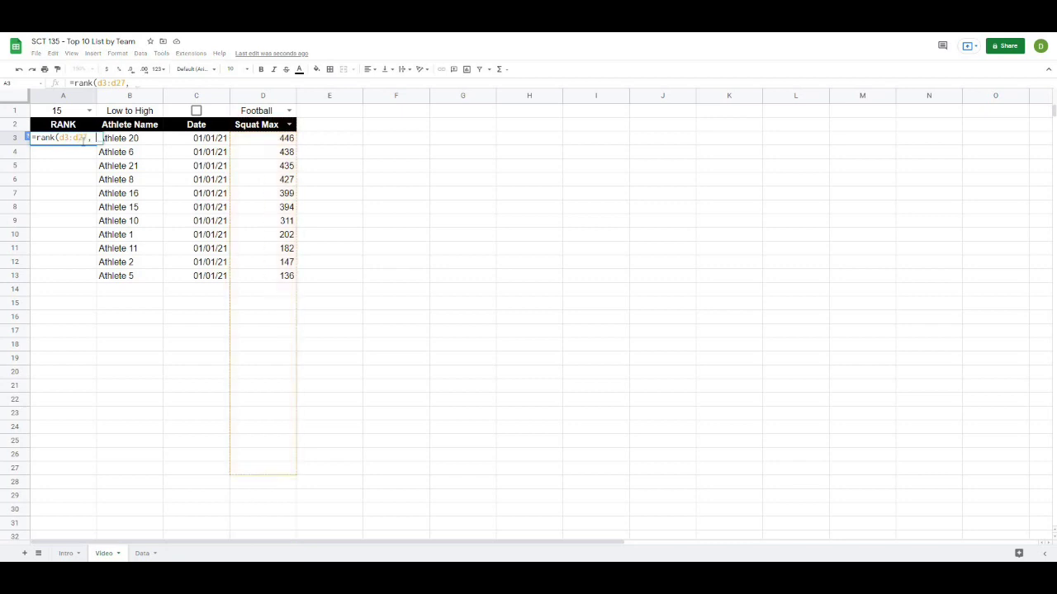
pyautogui.write('d3:d')
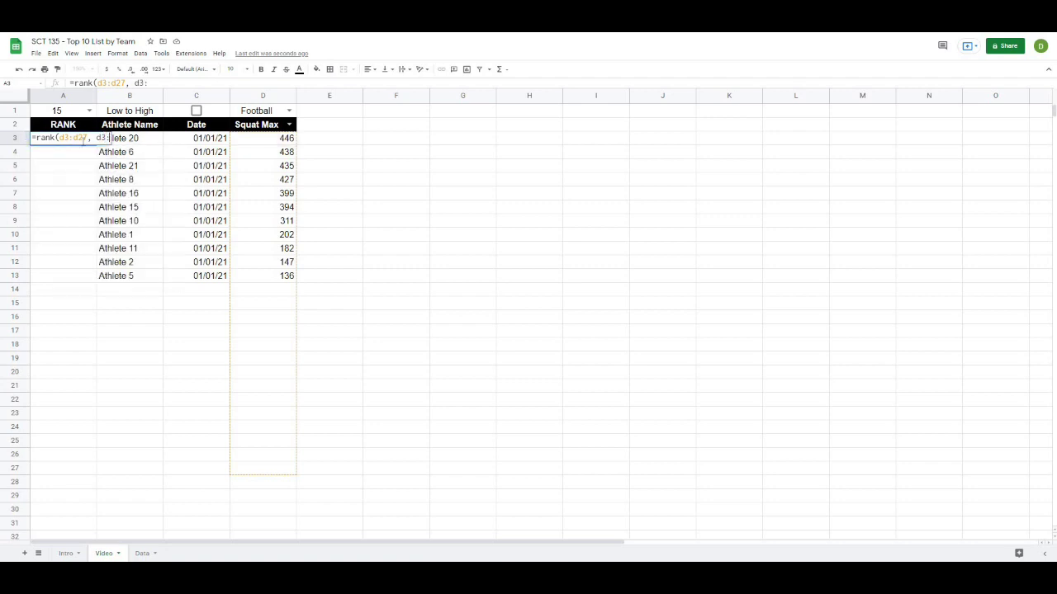
pyautogui.write('27,')
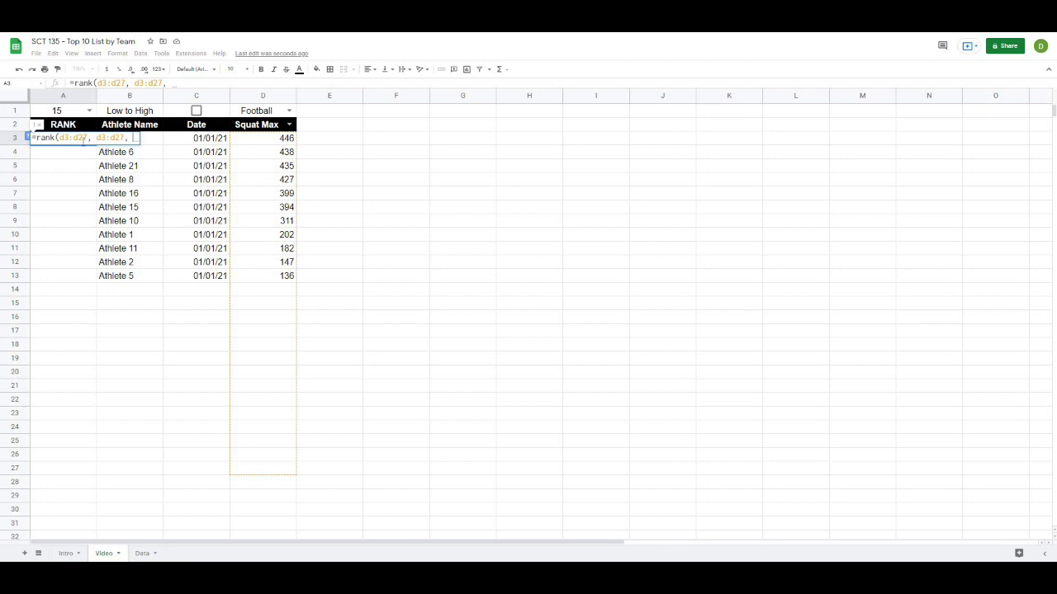
# Set the is_ascending argument of the RANK formula in A3 to the checkbox cell as absolute reference $C$1
pyautogui.click(28, 137)
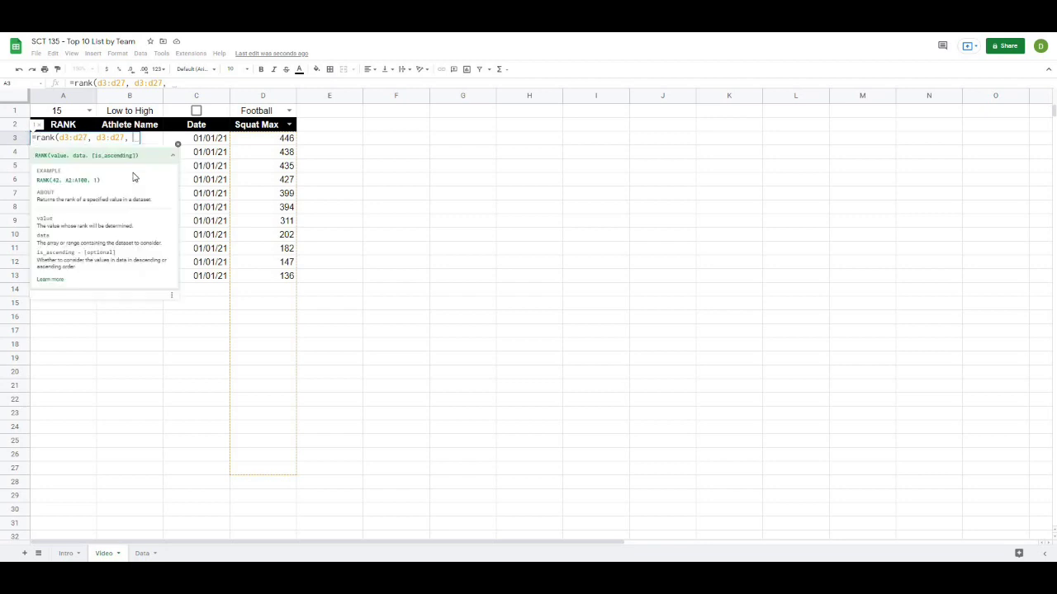
pyautogui.click(208, 111)
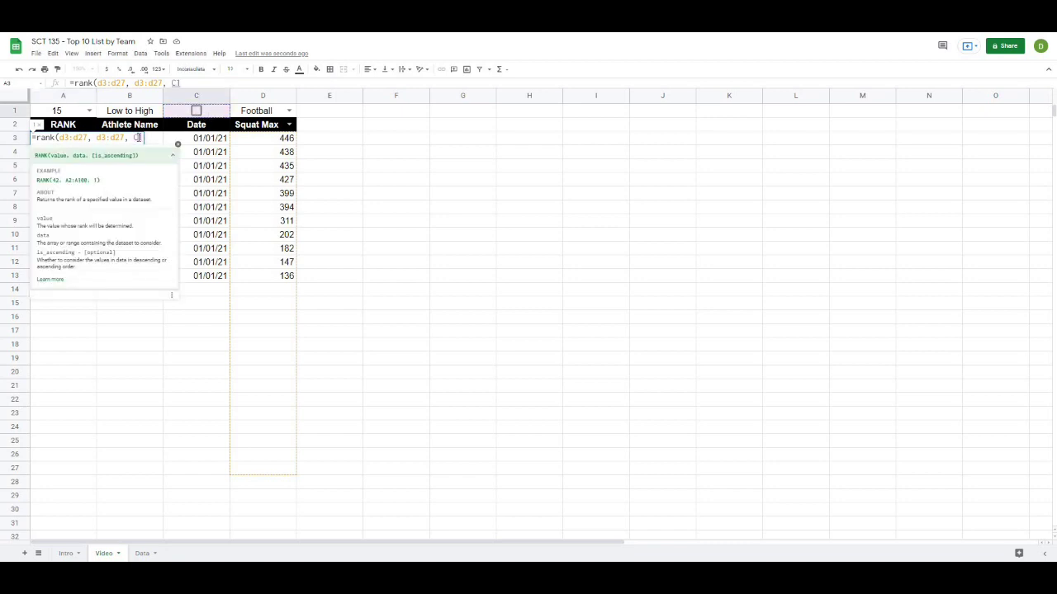
pyautogui.press('F4')
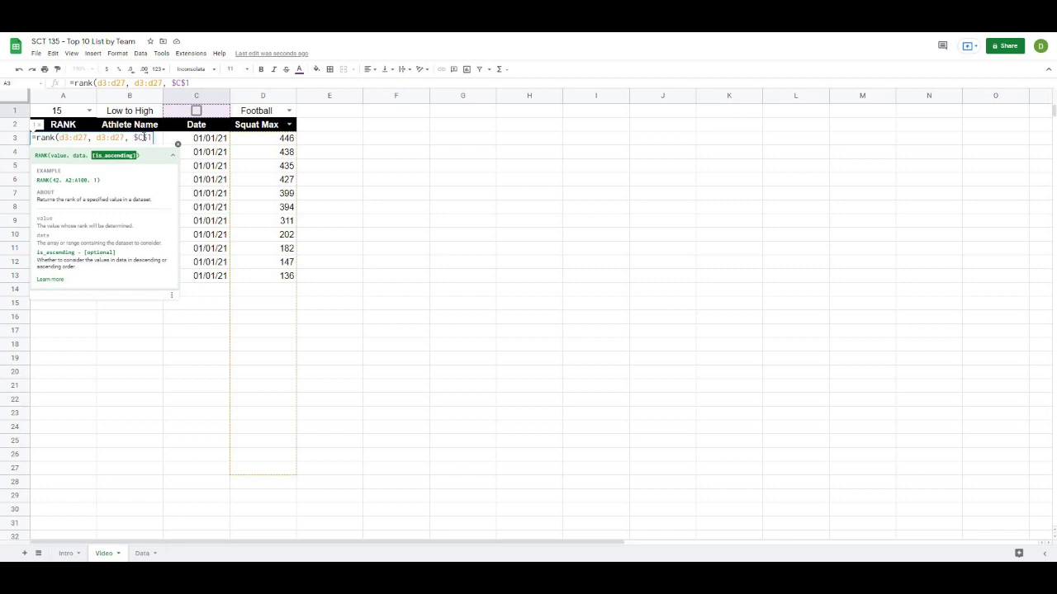
# Complete the RANK formula in A3 and wrap it in ARRAYFORMULA so it ranks the whole D3:D27 range
pyautogui.write(')')
pyautogui.press('Return')
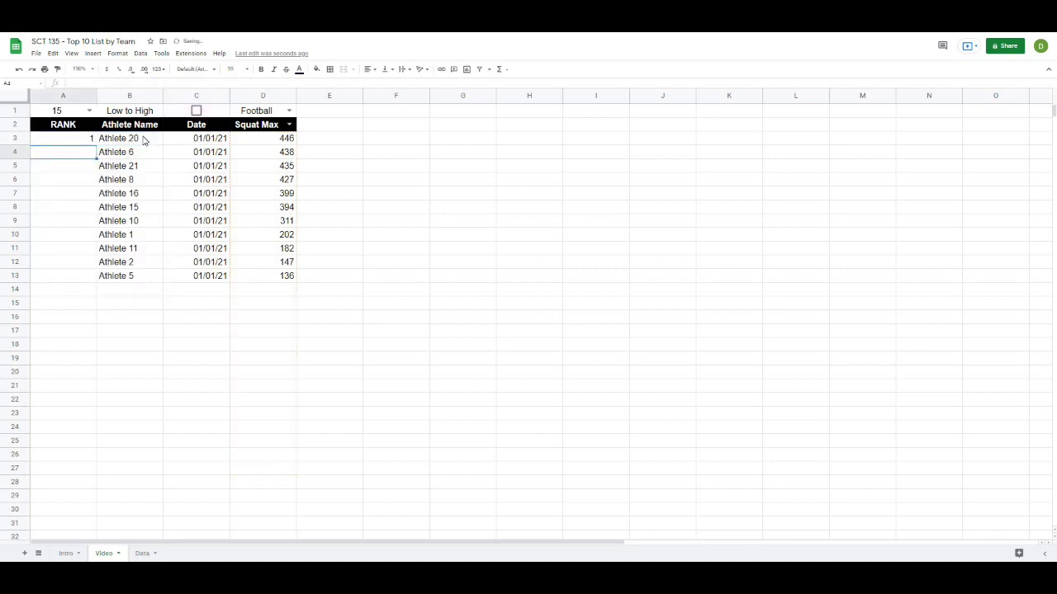
pyautogui.click(87, 141)
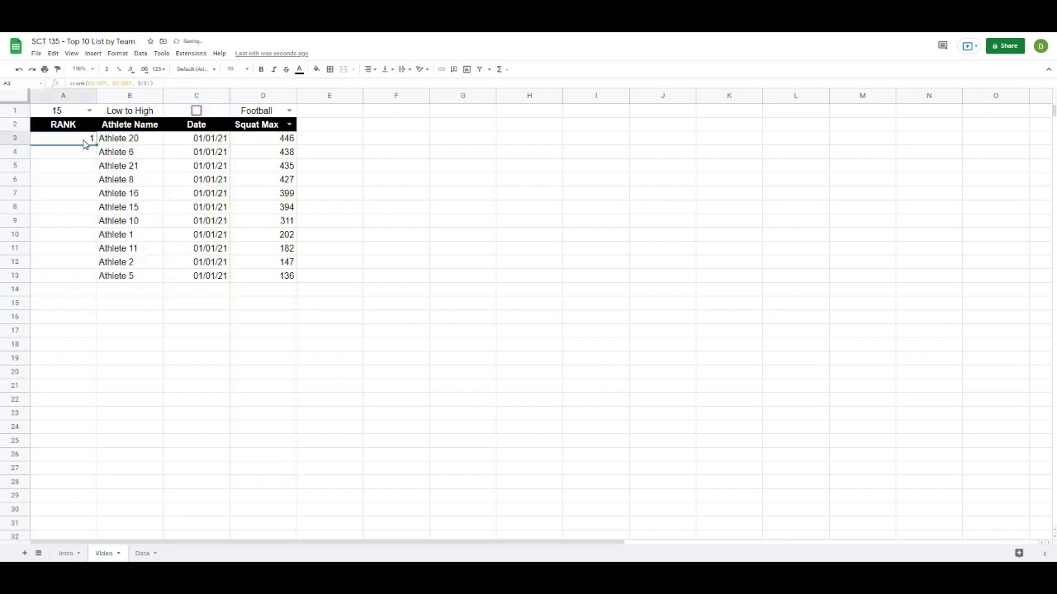
pyautogui.click(75, 82)
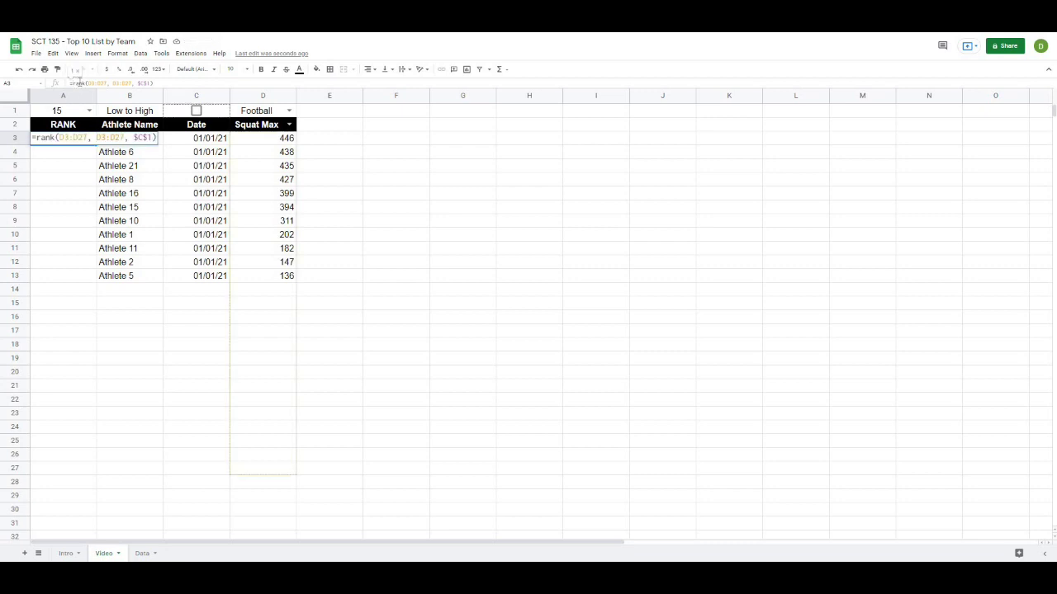
pyautogui.write('arrayformul')
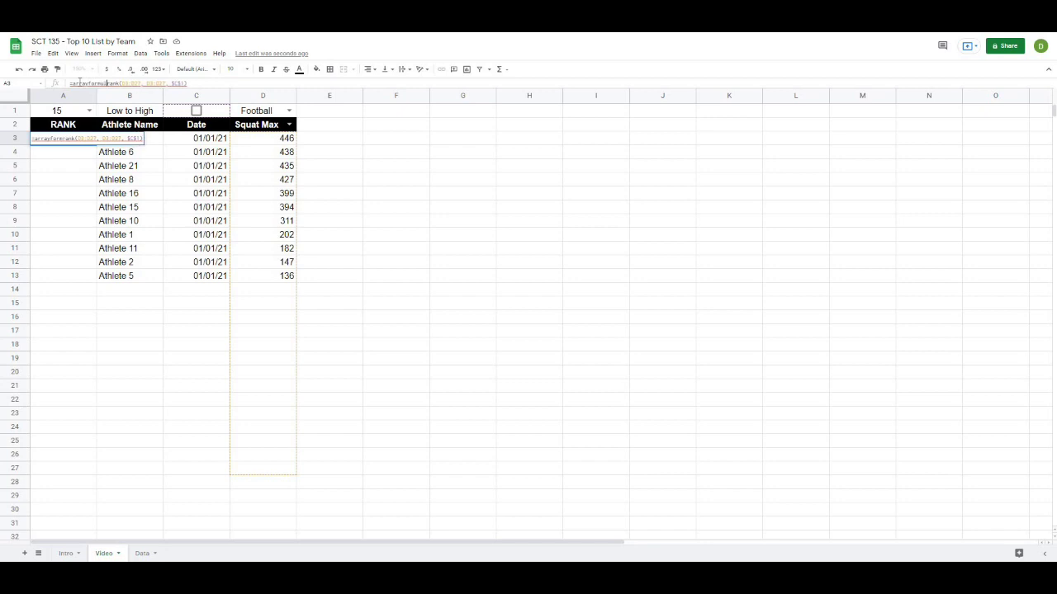
pyautogui.write('a(')
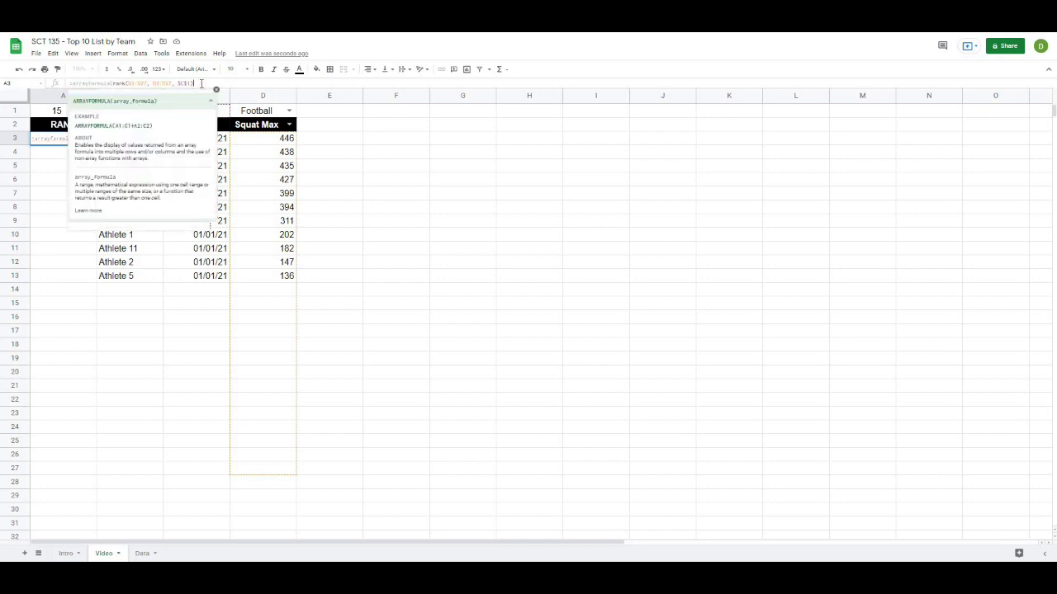
pyautogui.click(202, 83)
pyautogui.press('Return')
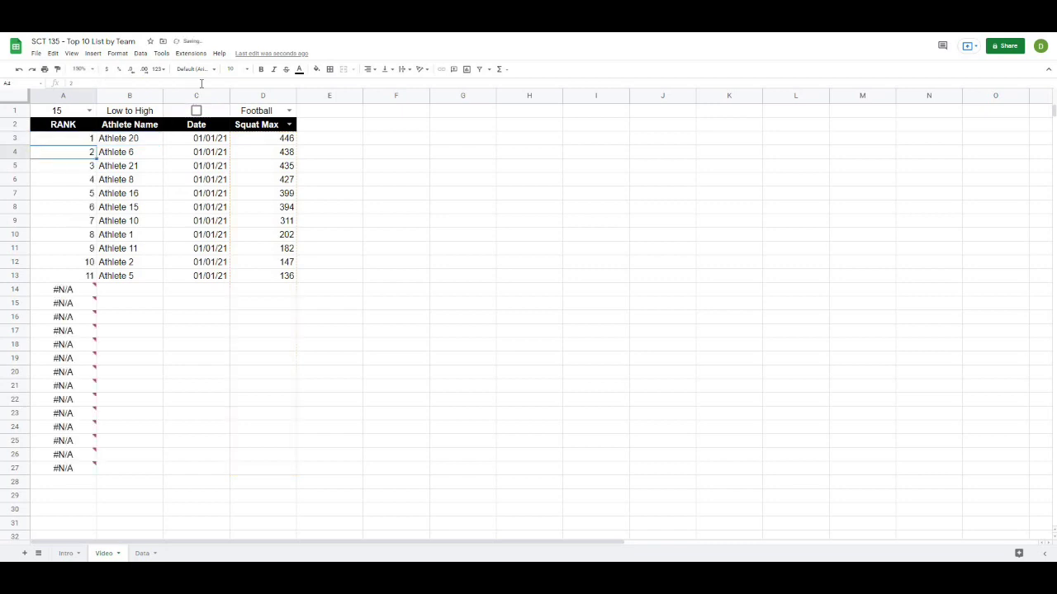
# Wrap the A3 ranking formula in IFERROR with an empty string ("") as the value_if_error argument
pyautogui.moveTo(78, 140); pyautogui.dragTo(78, 234)
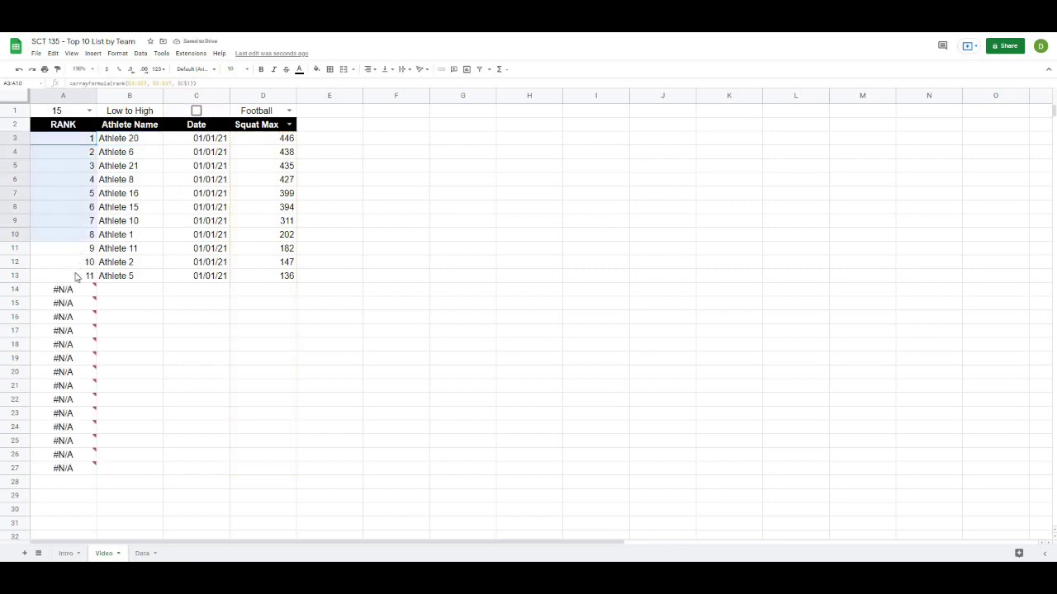
pyautogui.moveTo(75, 277); pyautogui.dragTo(85, 471)
pyautogui.click(168, 321)
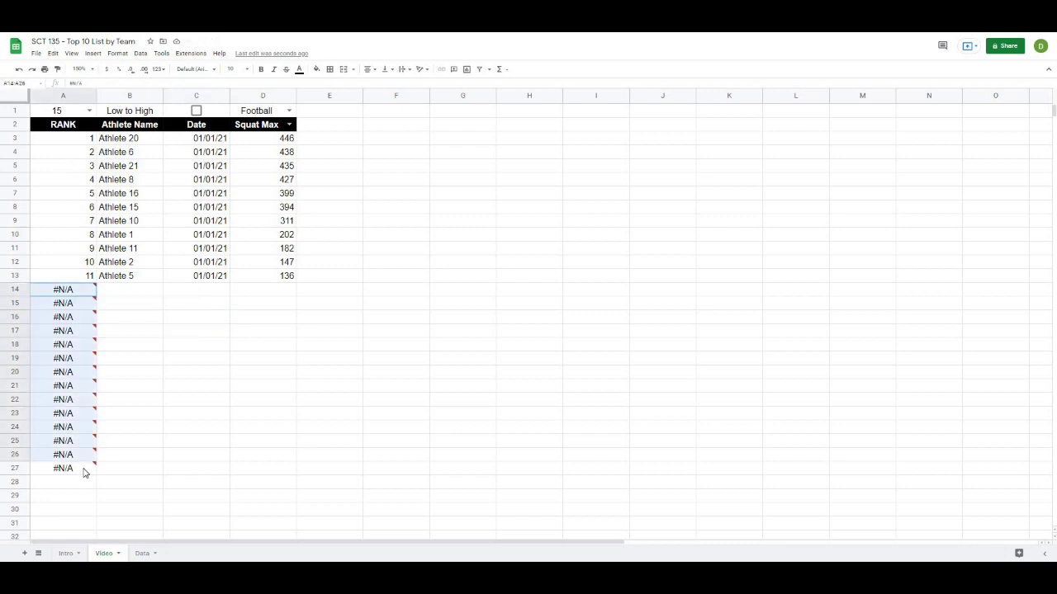
pyautogui.click(151, 429)
pyautogui.click(72, 139)
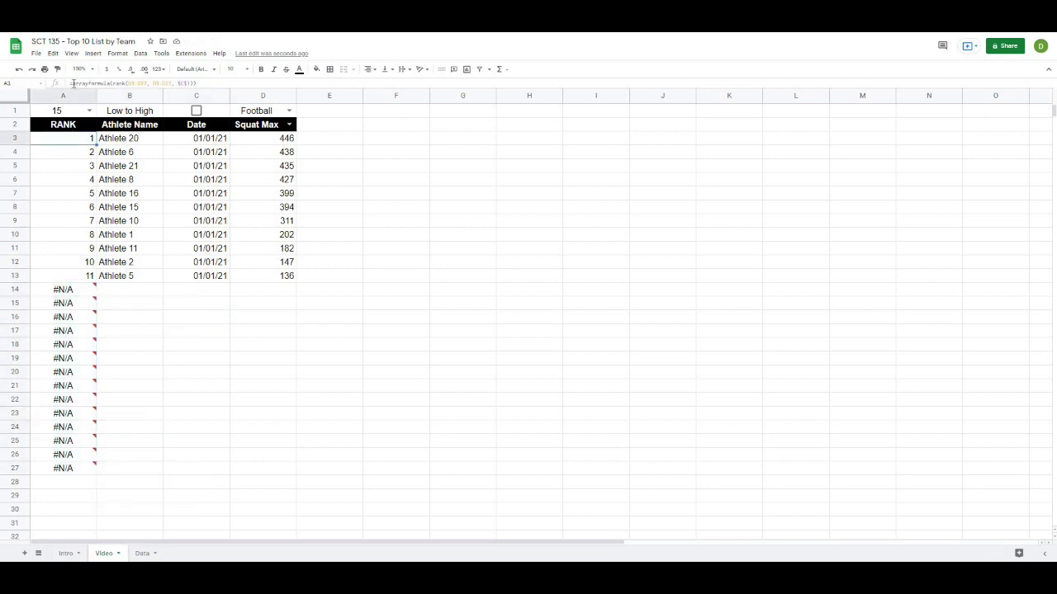
pyautogui.click(72, 83)
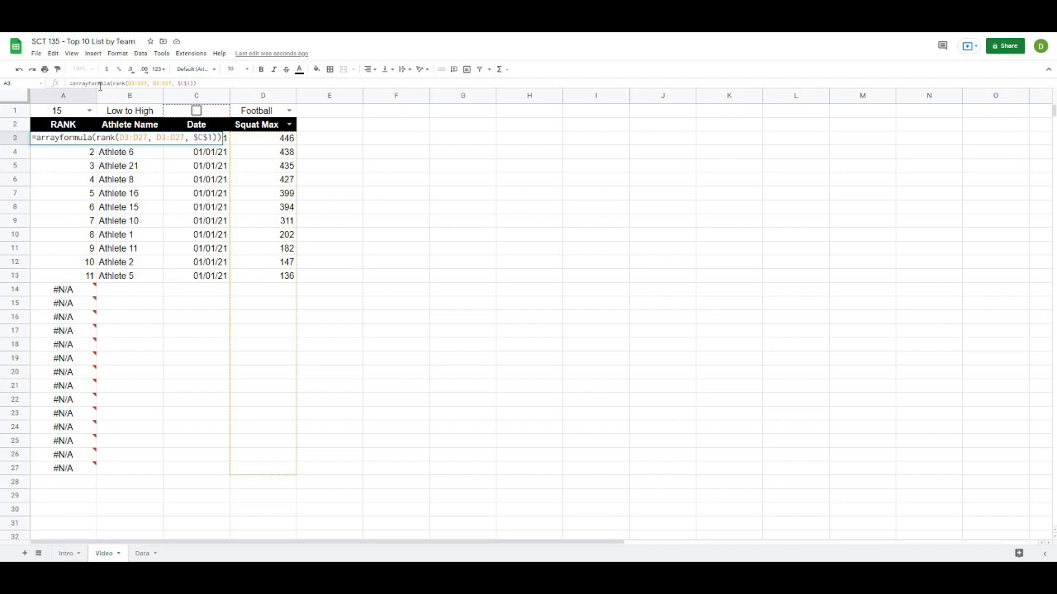
pyautogui.write('iferror(')
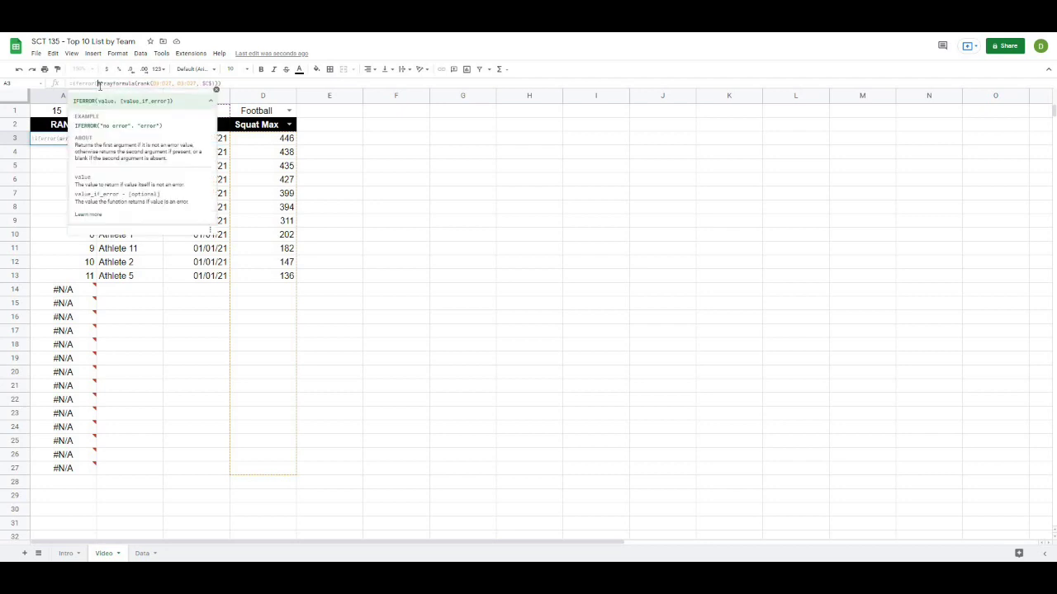
pyautogui.click(252, 83)
pyautogui.write(',')
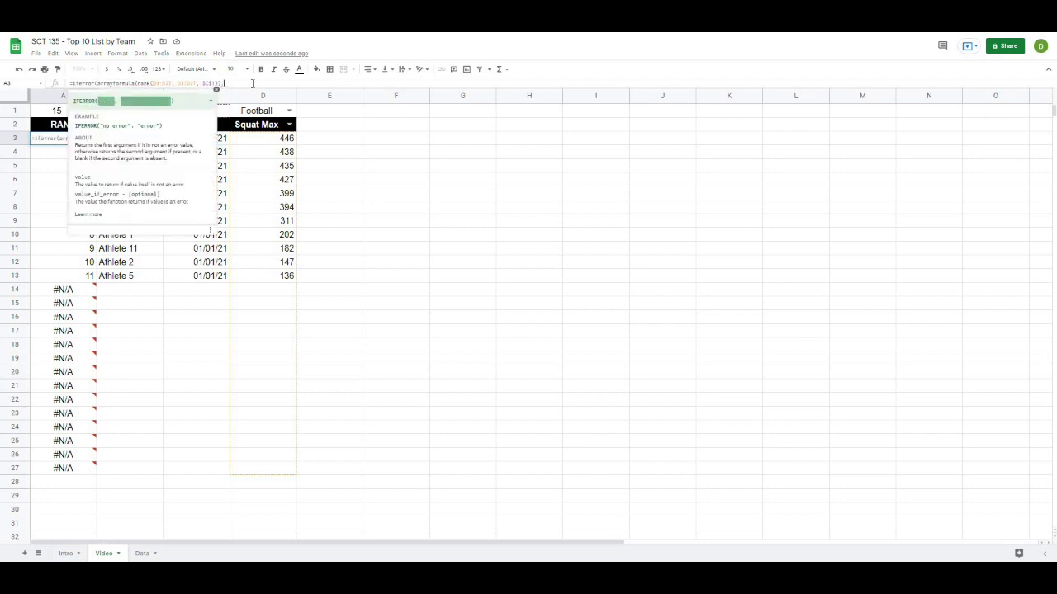
pyautogui.write(' "')
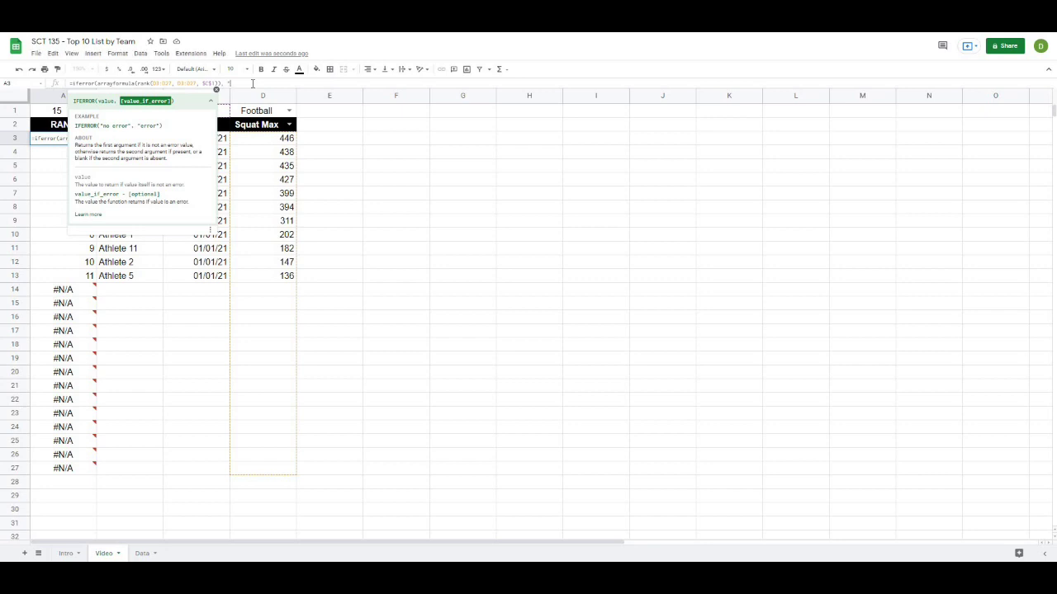
pyautogui.write('"')
pyautogui.press('Return')
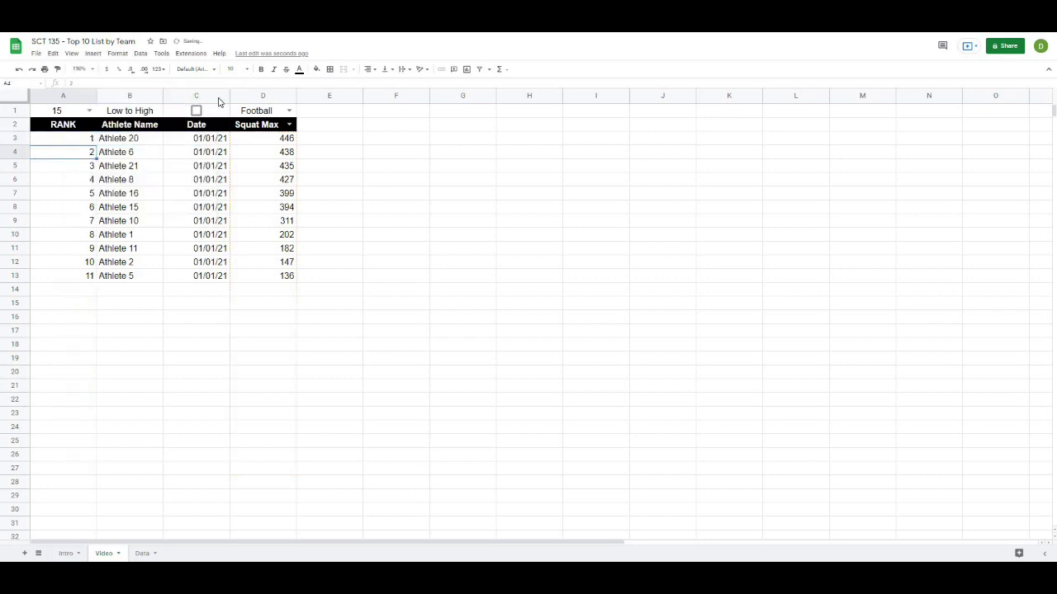
# Center the contents of the ranking table horizontally across A3:D25
pyautogui.moveTo(76, 142); pyautogui.dragTo(291, 277)
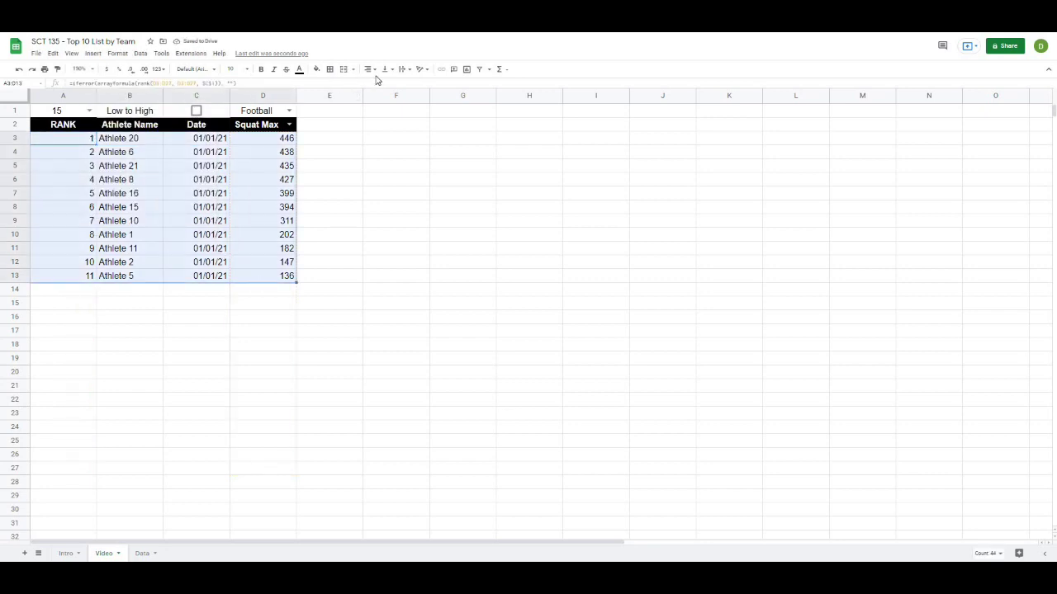
pyautogui.click(369, 68)
pyautogui.click(380, 88)
pyautogui.click(396, 193)
pyautogui.moveTo(66, 140); pyautogui.dragTo(278, 446)
pyautogui.click(384, 68)
pyautogui.click(377, 88)
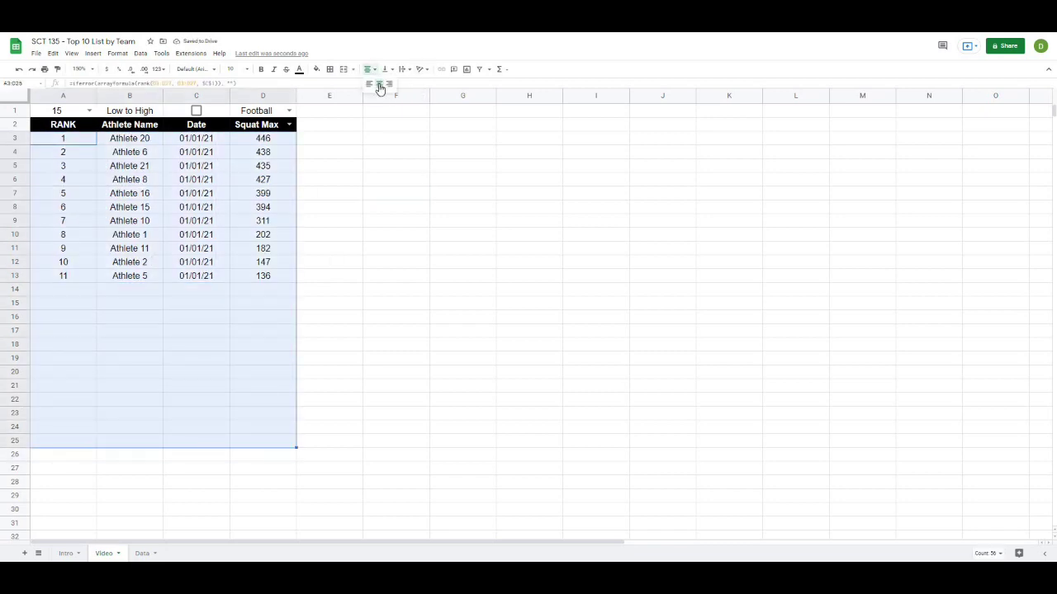
pyautogui.click(450, 237)
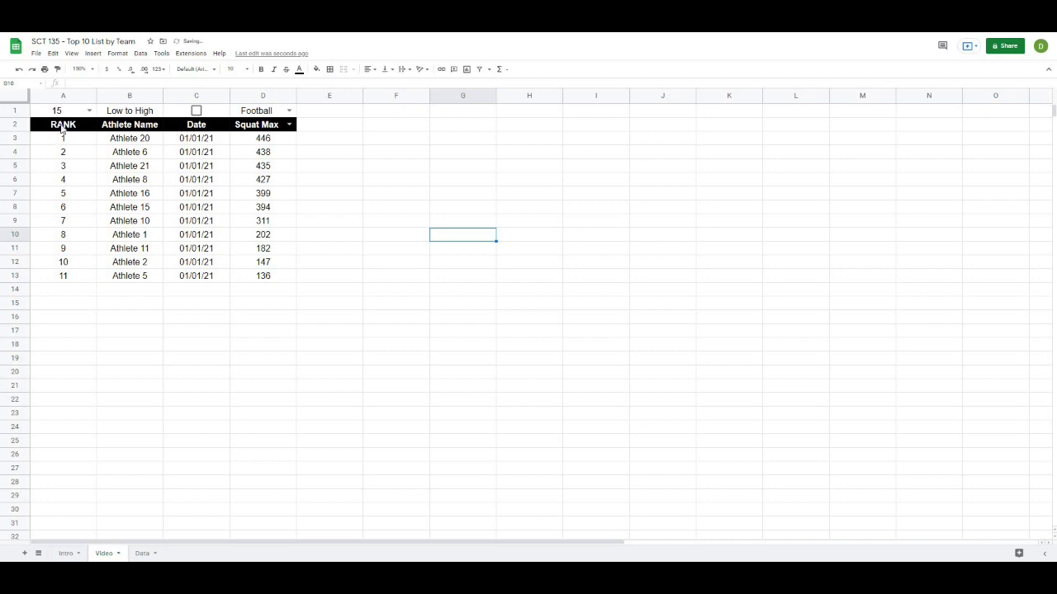
# Set the D1 team dropdown to Soccer and tick the C1 checkbox to sort from low to high
pyautogui.click(289, 111)
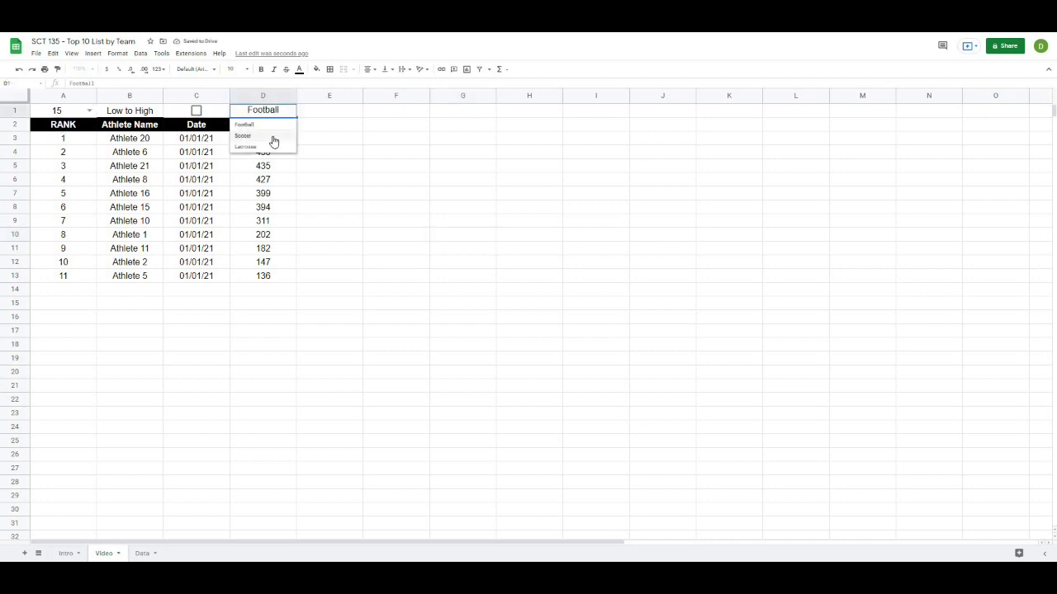
pyautogui.click(274, 137)
pyautogui.click(196, 111)
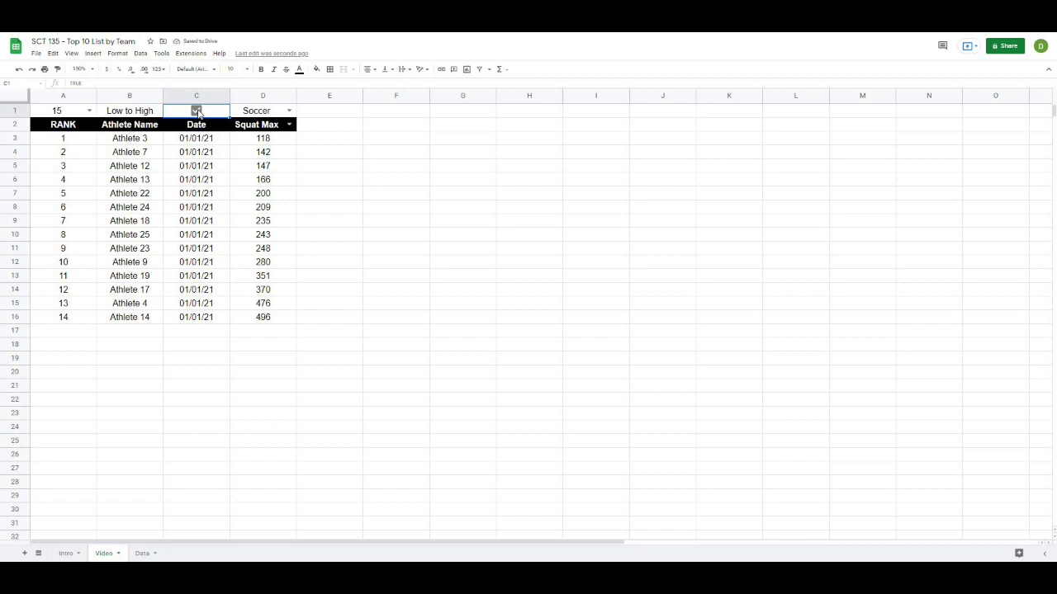
# Test the A1 athlete-count dropdown with values including 25 and 5, leaving 15 selected and Soccer as the D1 team
pyautogui.click(89, 111)
pyautogui.click(45, 175)
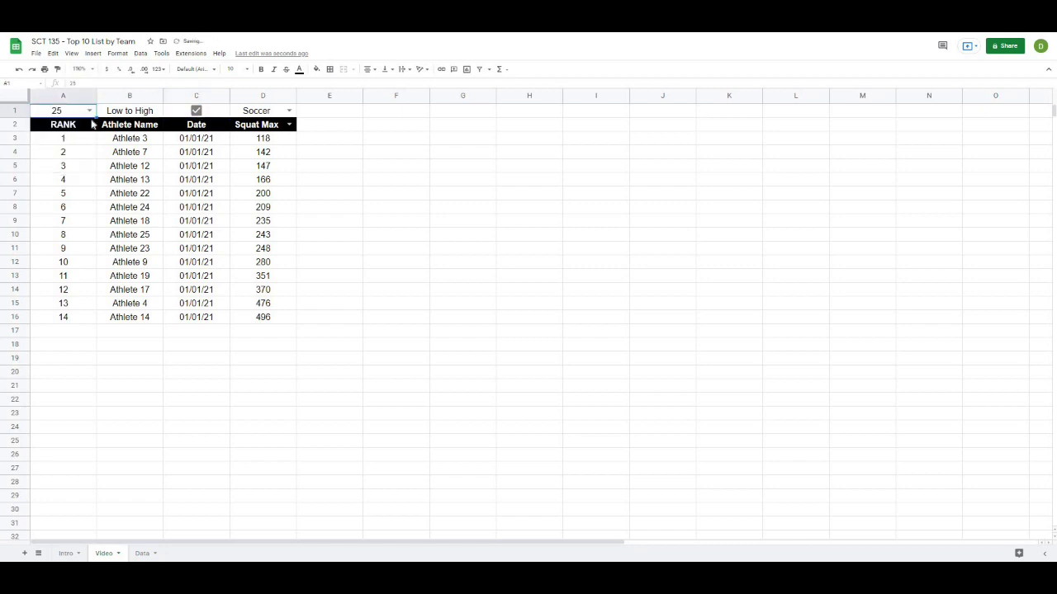
pyautogui.click(90, 111)
pyautogui.click(66, 152)
pyautogui.click(89, 110)
pyautogui.click(78, 126)
pyautogui.click(89, 111)
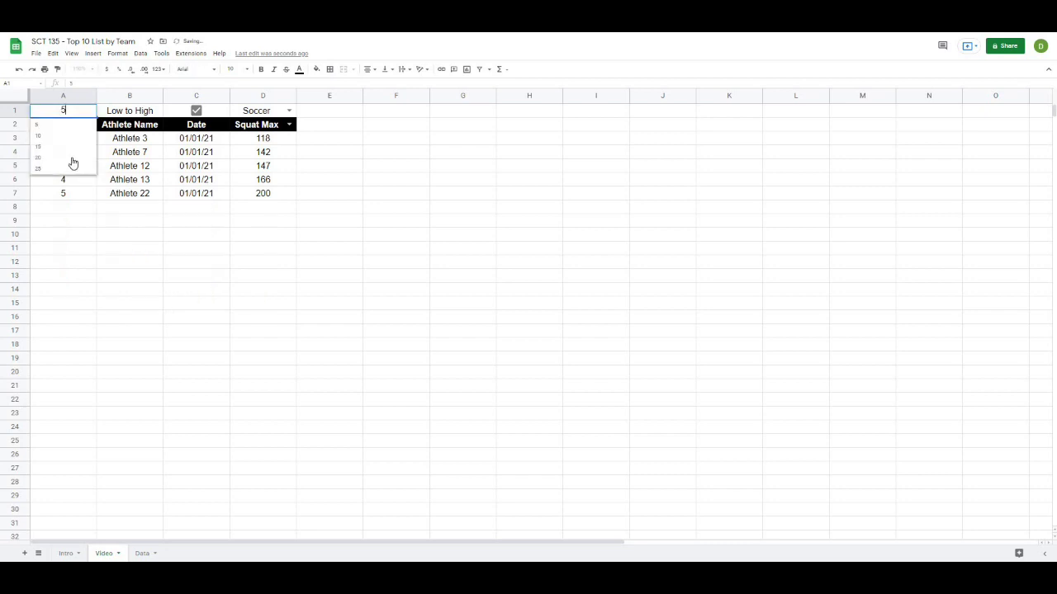
pyautogui.click(73, 147)
pyautogui.click(289, 110)
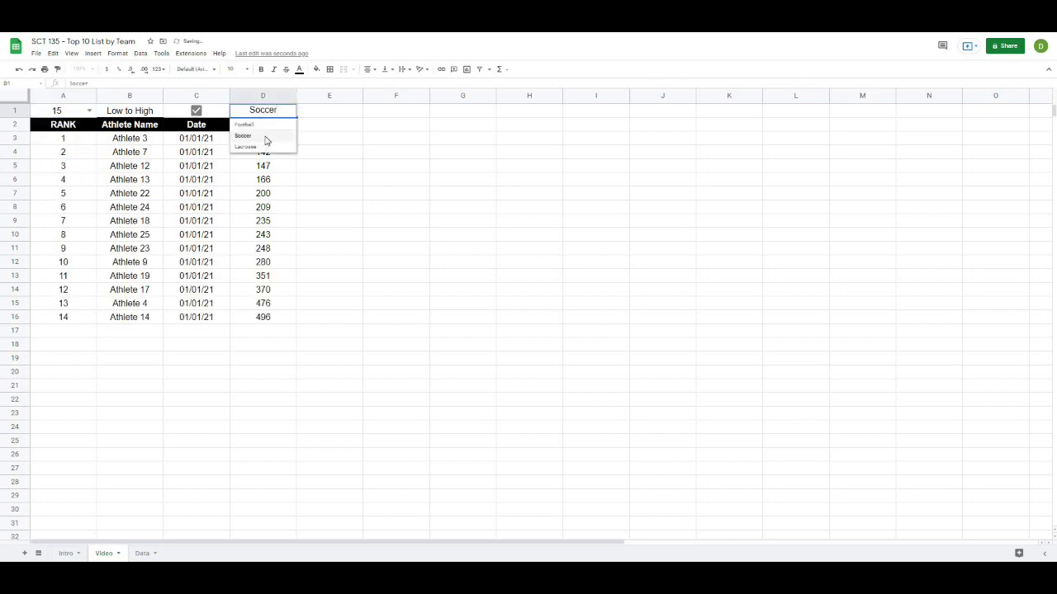
pyautogui.click(266, 137)
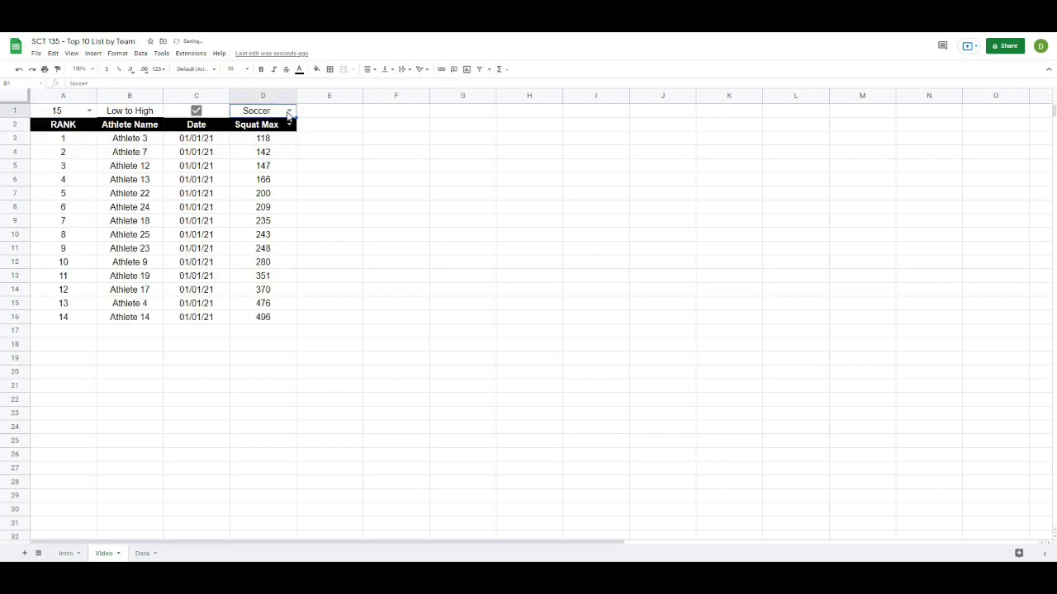
pyautogui.click(400, 262)
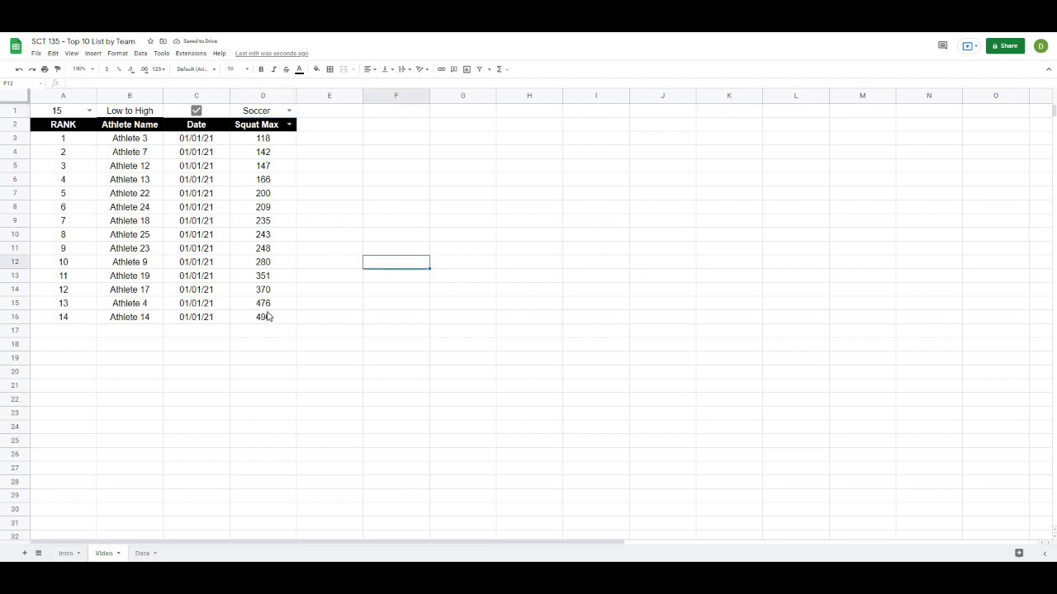